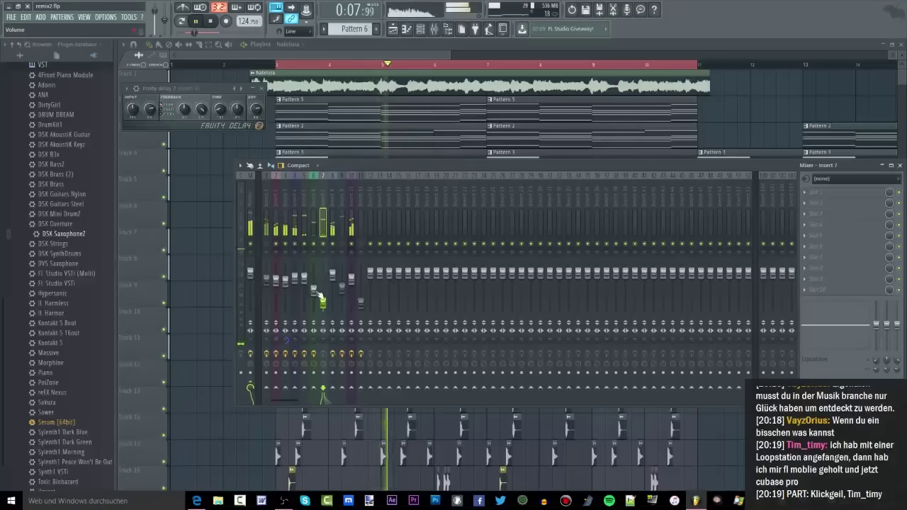
# Select mixer insert 4, hide the mixer and stop the playback.
pyautogui.click(295, 248)
pyautogui.rightClick(745, 127)
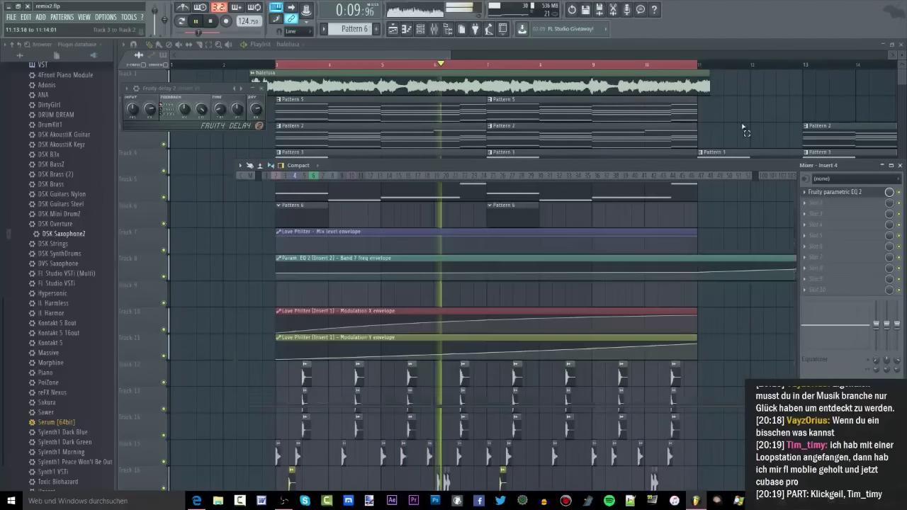
pyautogui.press('space')
# Switch the browser from the plugin database to the full list of sample folders.
pyautogui.scroll(3, 28, 212)
pyautogui.scroll(1, 31, 145)
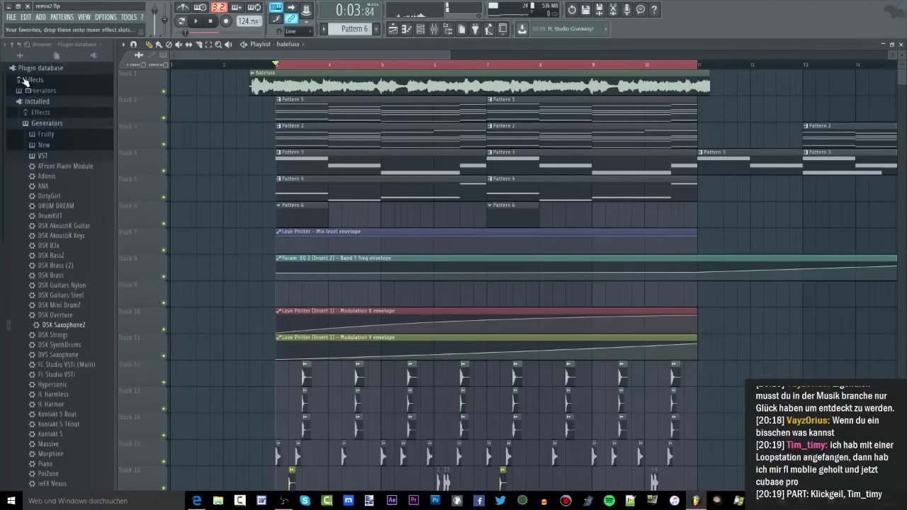
pyautogui.click(19, 55)
pyautogui.click(51, 293)
pyautogui.click(53, 198)
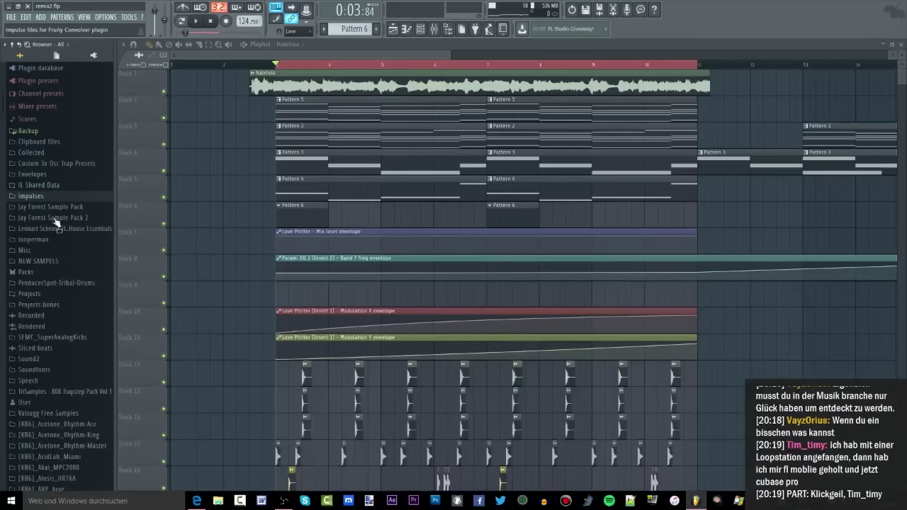
pyautogui.scroll(-4, 69, 278)
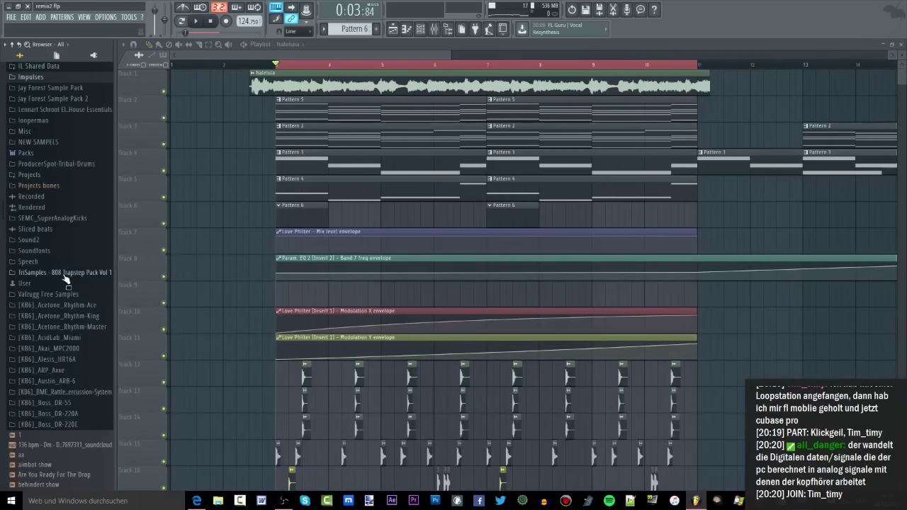
# Open the Kick Drums folder in the TriSamples 808 Trapstep Pack Vol 2 and audition kicks such as Kick Drum 029.
pyautogui.click(66, 274)
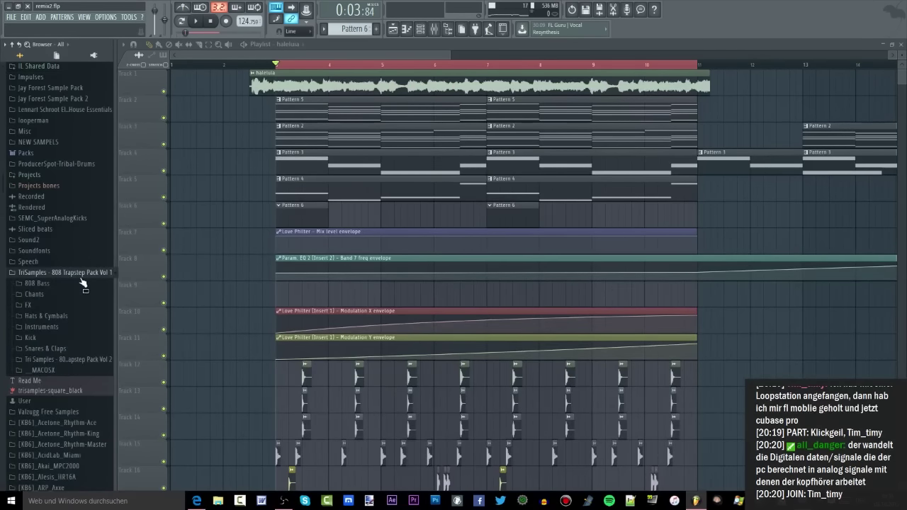
pyautogui.click(31, 338)
pyautogui.click(65, 393)
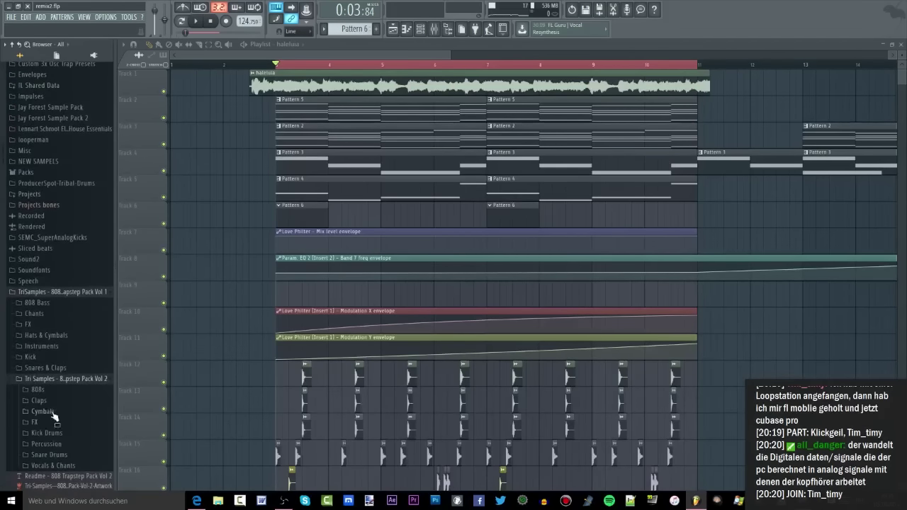
pyautogui.click(45, 433)
pyautogui.click(45, 375)
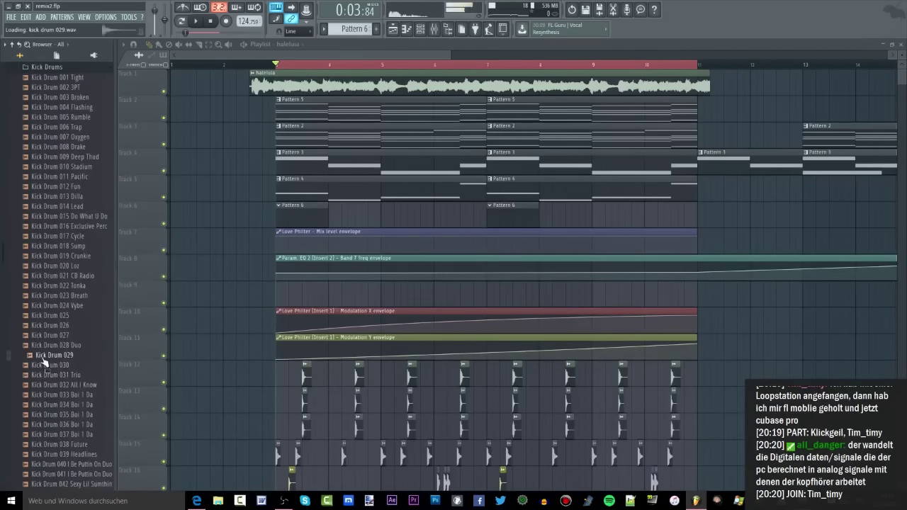
pyautogui.moveTo(44, 346); pyautogui.dragTo(59, 147)
pyautogui.scroll(10, 50, 267)
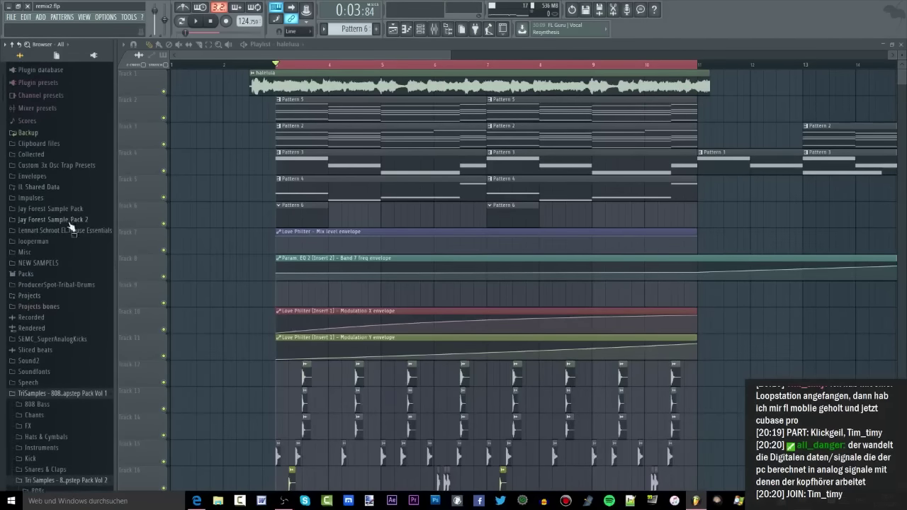
# Browse the kick samples of the Jannick Larsen pack inside Jay Forest Sample Pack.
pyautogui.moveTo(65, 225); pyautogui.dragTo(62, 232)
pyautogui.click(46, 273)
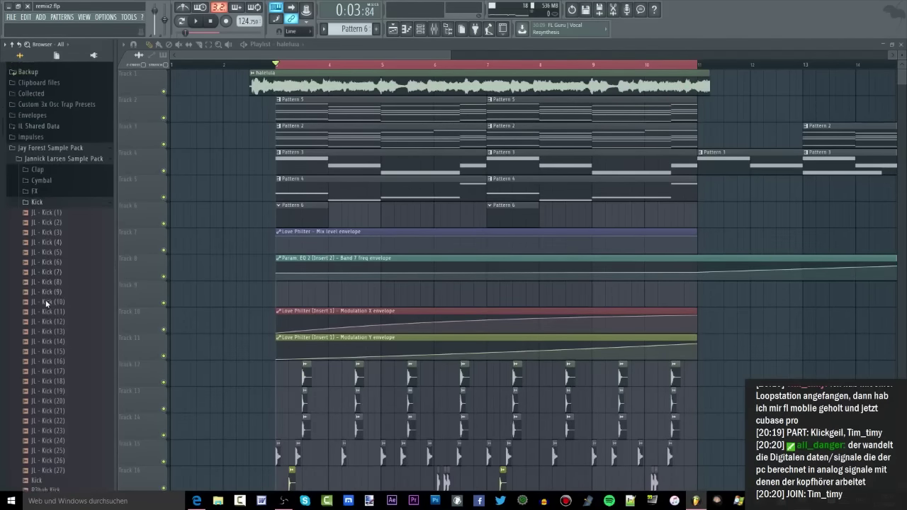
pyautogui.scroll(-3, 45, 302)
pyautogui.scroll(-3, 396, 265)
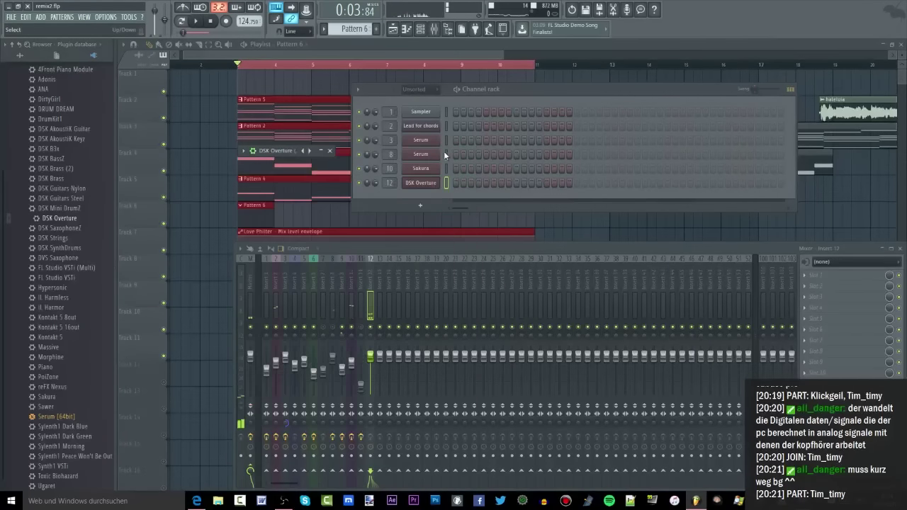
# Open the DSK Overture channel and load its Enya Pizzicato preset.
pyautogui.click(420, 186)
pyautogui.click(437, 187)
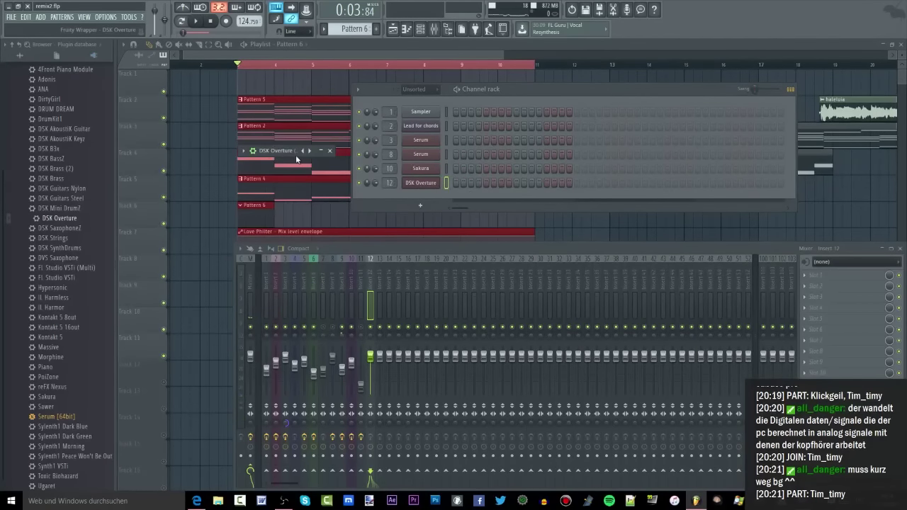
pyautogui.moveTo(296, 156); pyautogui.dragTo(532, 149)
pyautogui.click(360, 149)
pyautogui.rightClick(539, 149)
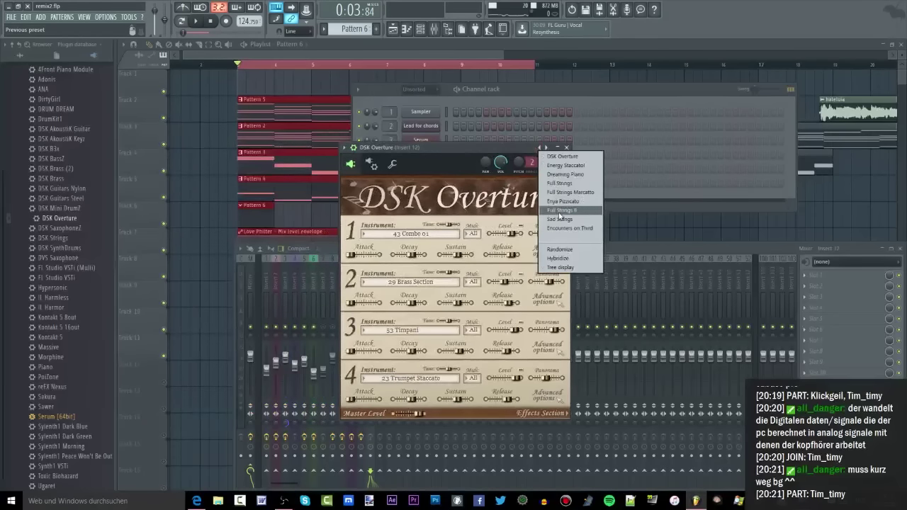
pyautogui.click(585, 201)
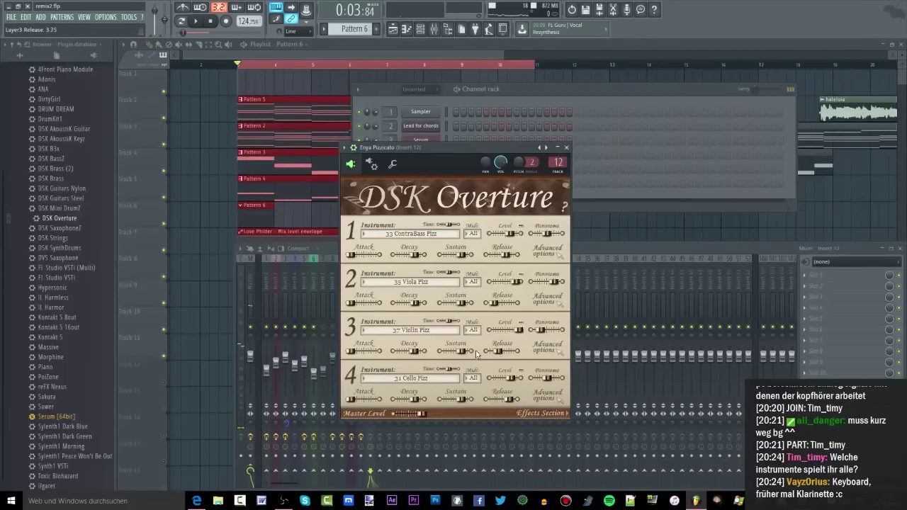
# Lower the Release of DSK Overture layers 2, 3 and 4 to the minimum.
pyautogui.moveTo(462, 354); pyautogui.dragTo(454, 356)
pyautogui.moveTo(497, 308); pyautogui.dragTo(479, 306)
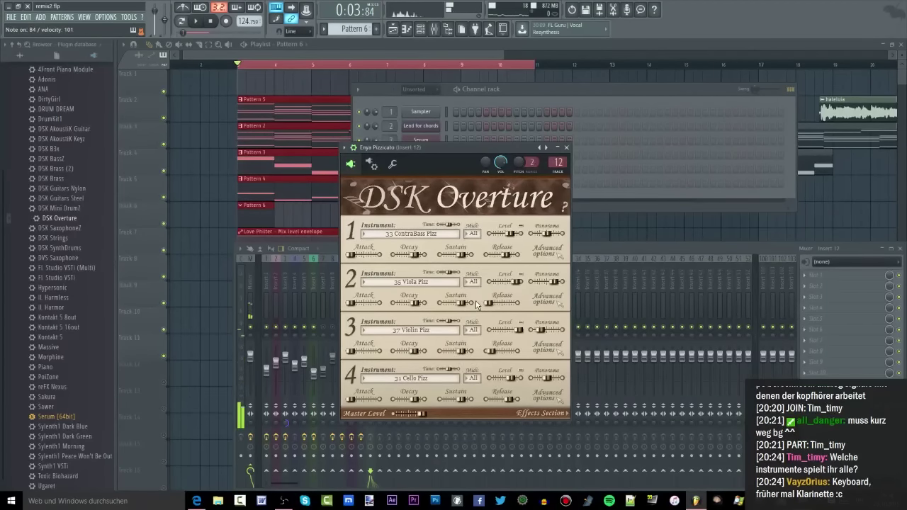
pyautogui.moveTo(494, 353); pyautogui.dragTo(464, 350)
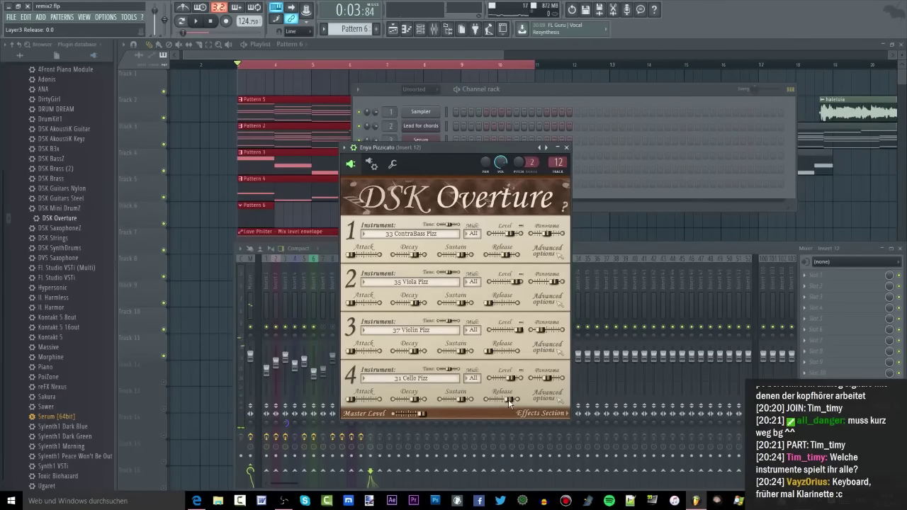
pyautogui.moveTo(479, 409); pyautogui.dragTo(453, 408)
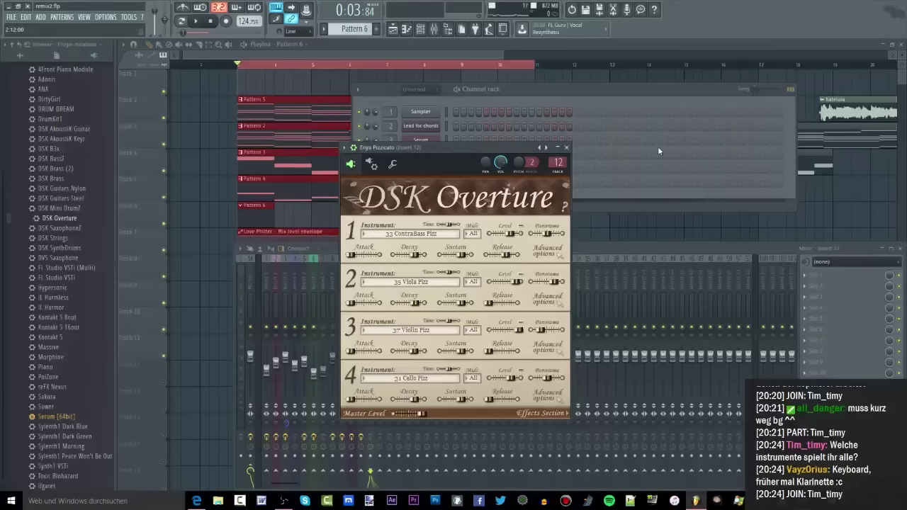
# Move the DSK Overture window aside, play test notes and check the instrument's effects section.
pyautogui.moveTo(510, 150); pyautogui.dragTo(554, 131)
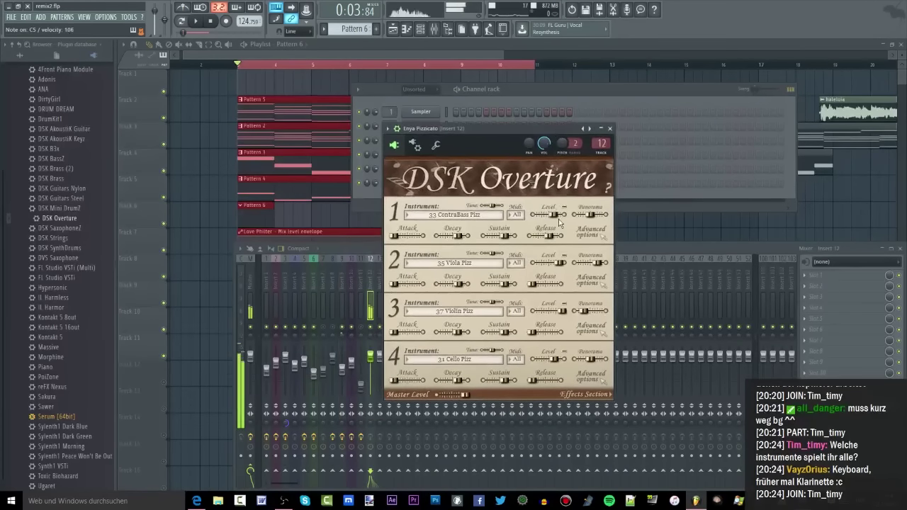
pyautogui.press('q')
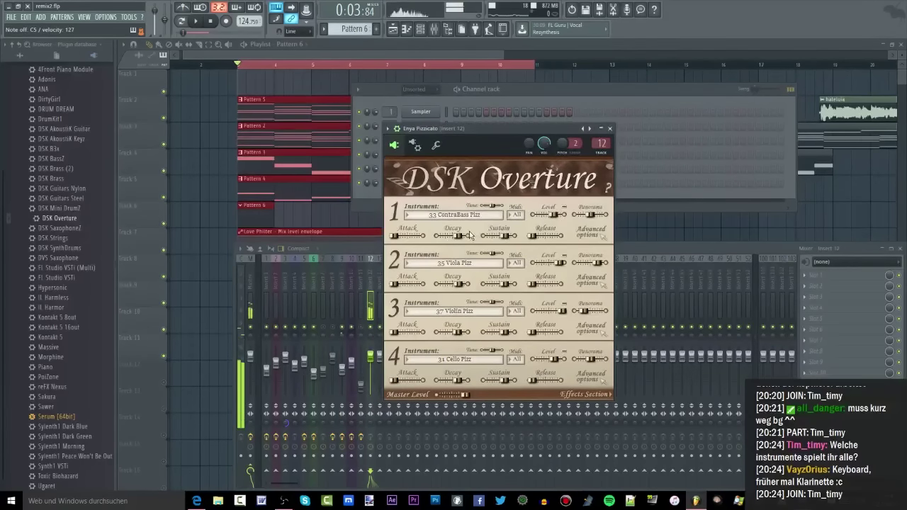
pyautogui.click(582, 395)
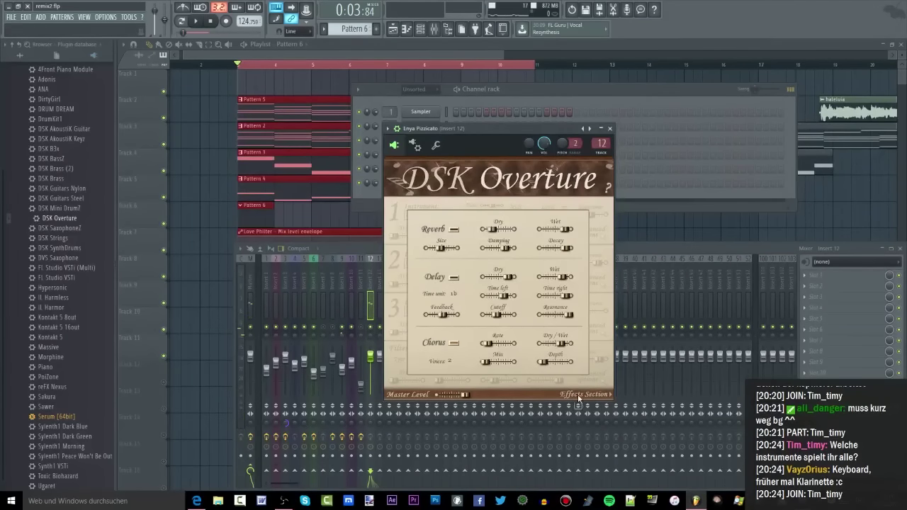
pyautogui.click(578, 397)
pyautogui.press('t')
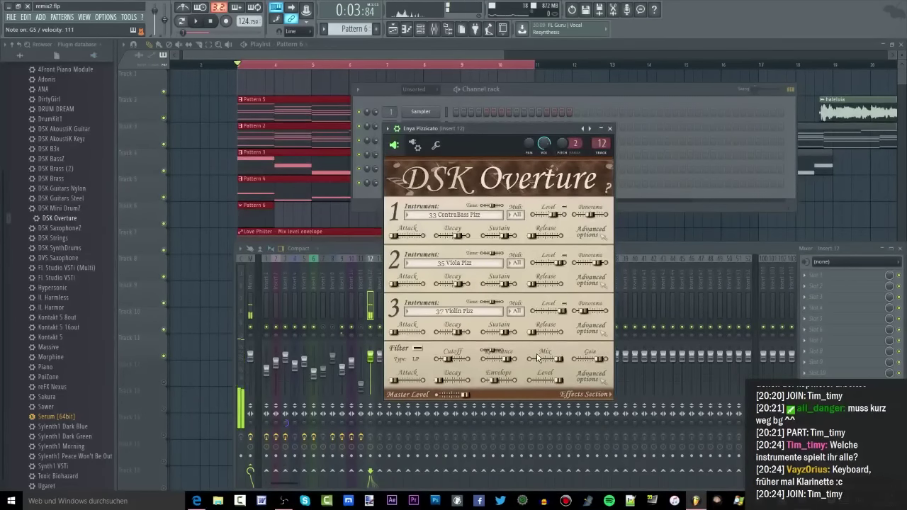
# Raise the Release of DSK Overture layers 1, 2 and 3, with layer 2 at 4.05.
pyautogui.moveTo(531, 235); pyautogui.dragTo(541, 236)
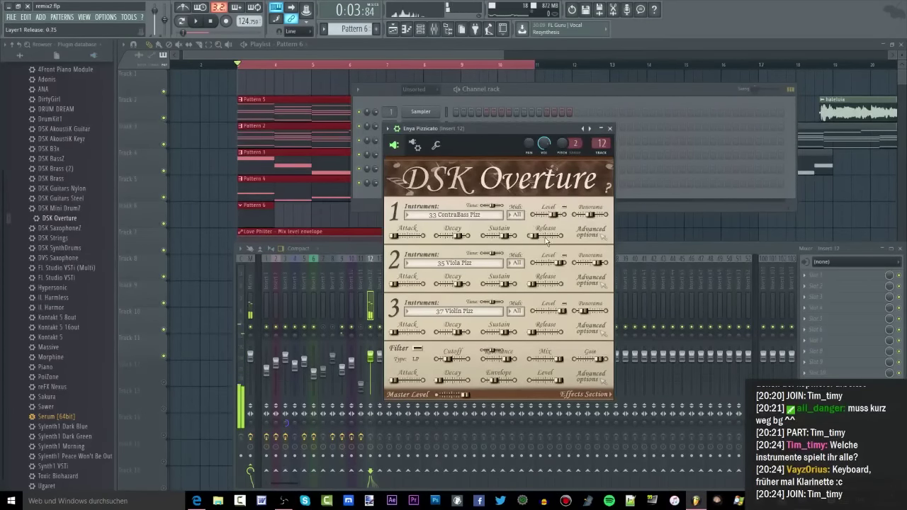
pyautogui.moveTo(537, 287); pyautogui.dragTo(573, 285)
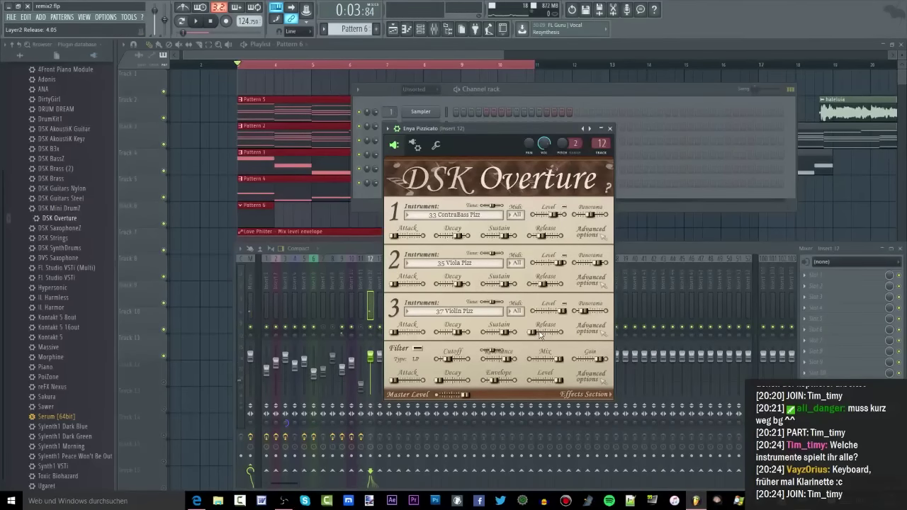
pyautogui.moveTo(532, 332); pyautogui.dragTo(561, 333)
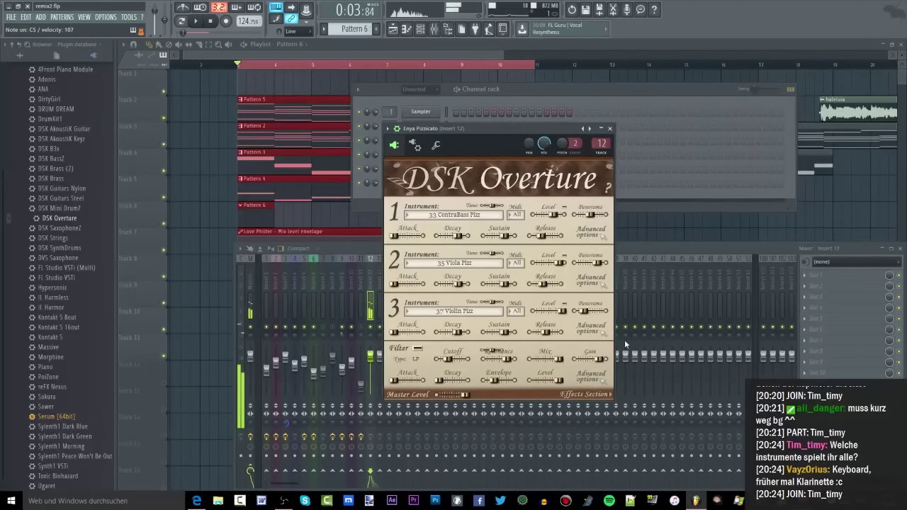
# Add Fruity parametric EQ 2 to mixer insert 12, roll off the lows with band 1 and adjust band 3.
pyautogui.press('F8')
pyautogui.moveTo(641, 211); pyautogui.dragTo(825, 276)
pyautogui.moveTo(191, 192); pyautogui.dragTo(207, 228)
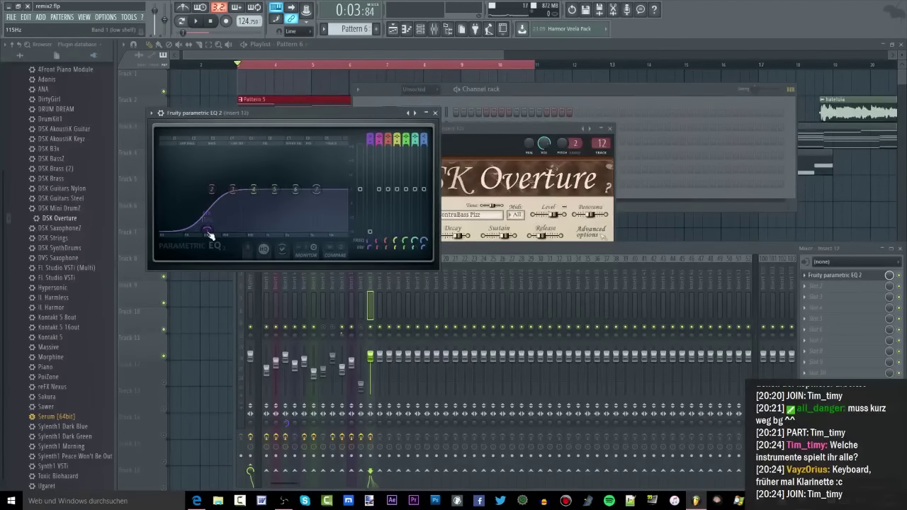
pyautogui.moveTo(205, 228); pyautogui.dragTo(202, 228)
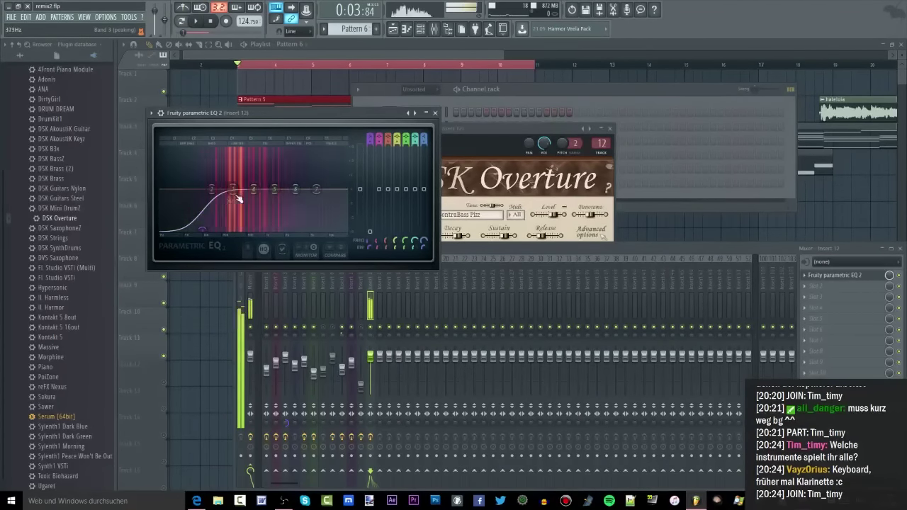
pyautogui.moveTo(233, 189); pyautogui.dragTo(317, 166)
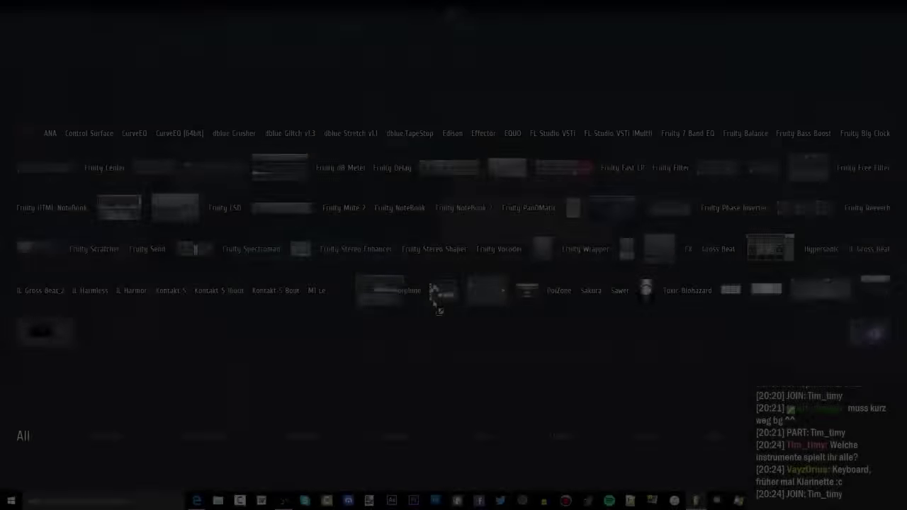
# Add Maximus and Fruity Reeverb 2 to insert 12 and audition Maximus's high, low and master bands in solo.
pyautogui.moveTo(435, 298); pyautogui.dragTo(818, 287)
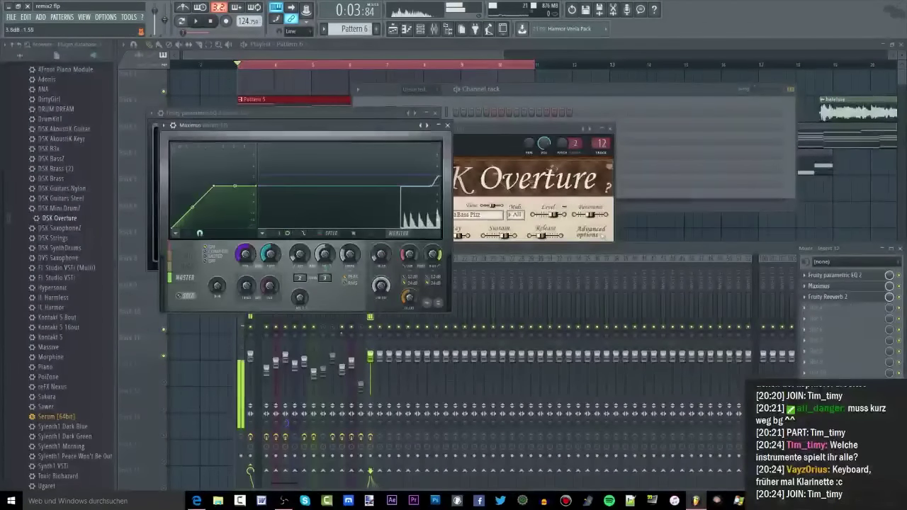
pyautogui.click(187, 267)
pyautogui.click(189, 296)
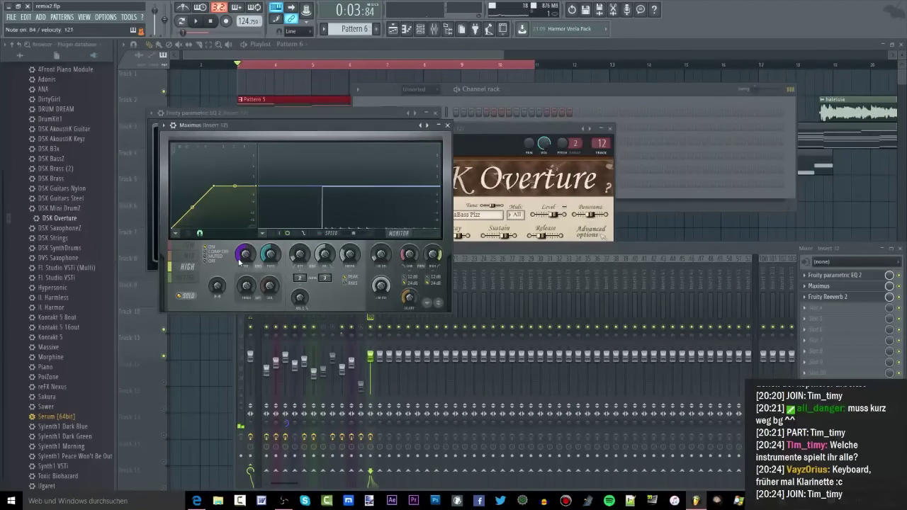
pyautogui.click(190, 278)
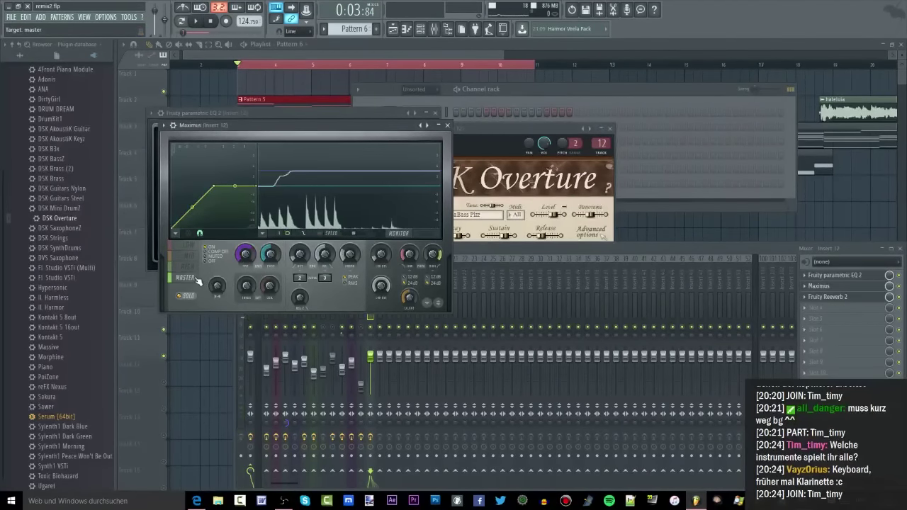
pyautogui.click(191, 246)
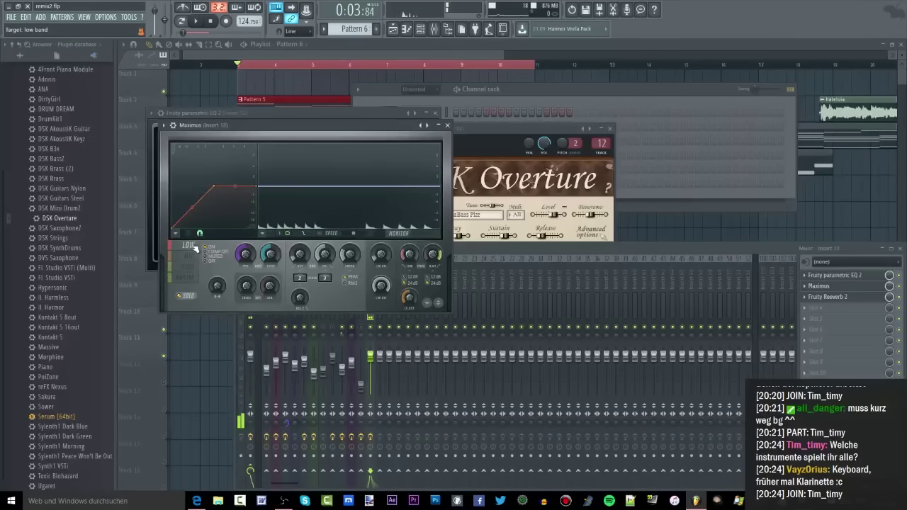
pyautogui.click(197, 280)
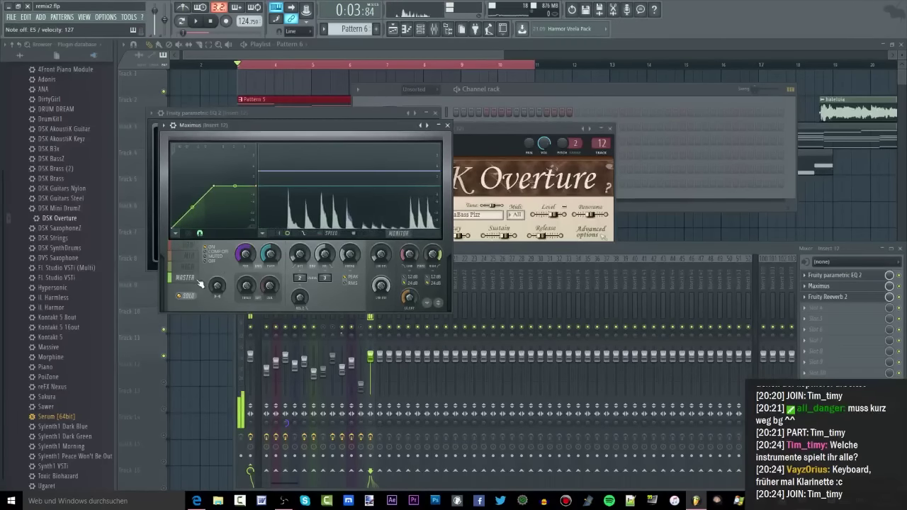
pyautogui.press('6')
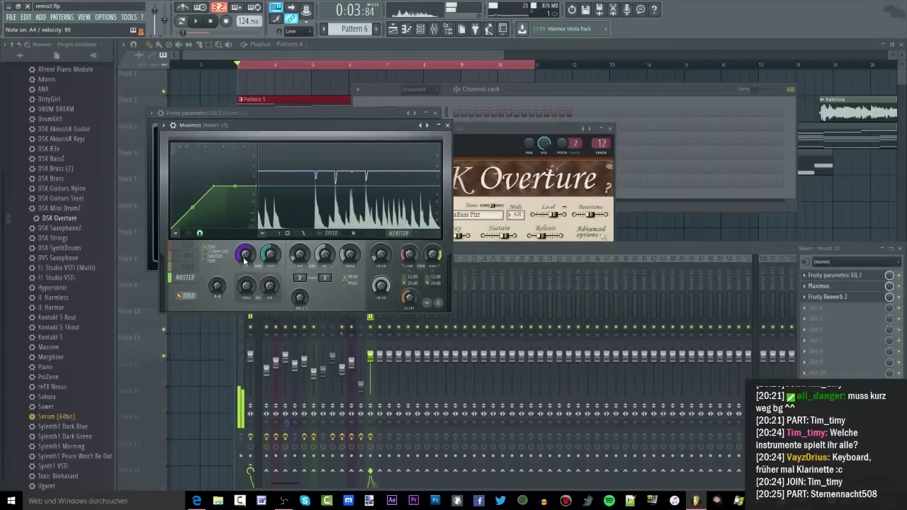
pyautogui.click(204, 24)
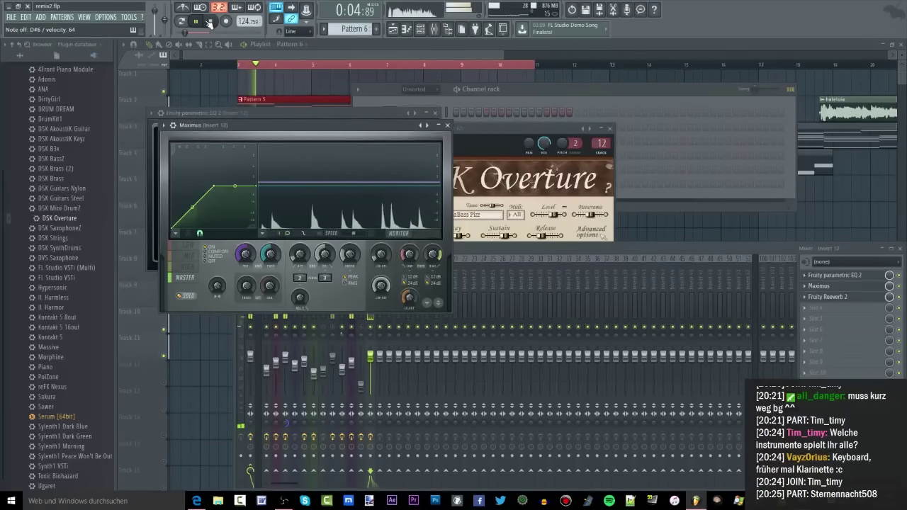
pyautogui.click(210, 23)
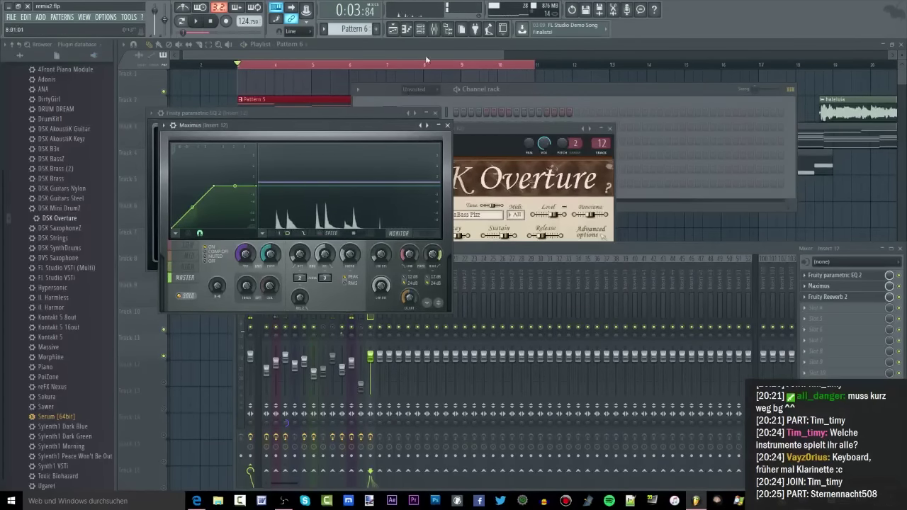
# Draw four D#5 notes for DSK Overture in Pattern 6's piano roll and play them back to check the rhythm.
pyautogui.click(408, 31)
pyautogui.scroll(-1, 146, 266)
pyautogui.moveTo(171, 236)
pyautogui.mouseDown()
pyautogui.moveTo(146, 237)
pyautogui.moveTo(193, 226)
pyautogui.moveTo(171, 237)
pyautogui.mouseUp()
pyautogui.moveTo(156, 236); pyautogui.dragTo(220, 238)
pyautogui.press('space')
pyautogui.press('space')
pyautogui.press('space')
pyautogui.click(190, 236)
pyautogui.press('space')
# Reshape insert 12's Fruity parametric EQ 2 during playback, boosting the highs with band 6 and lowering band 3.
pyautogui.scroll(4, 159, 245)
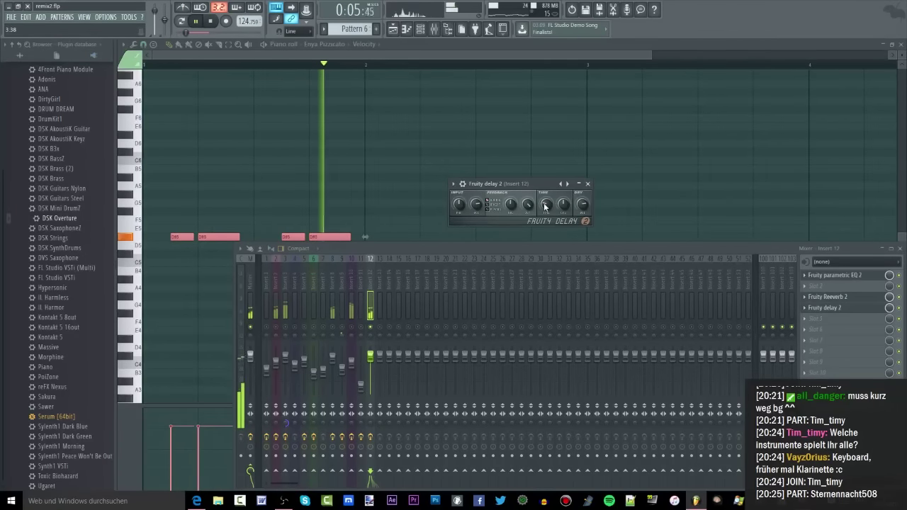
pyautogui.press('space')
pyautogui.press('space')
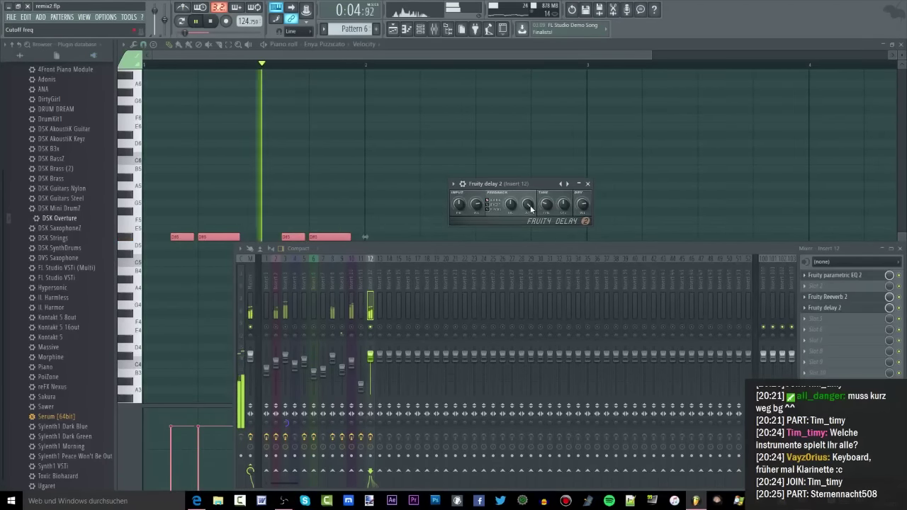
pyautogui.click(834, 275)
pyautogui.moveTo(313, 161); pyautogui.dragTo(324, 174)
pyautogui.moveTo(254, 186); pyautogui.dragTo(229, 197)
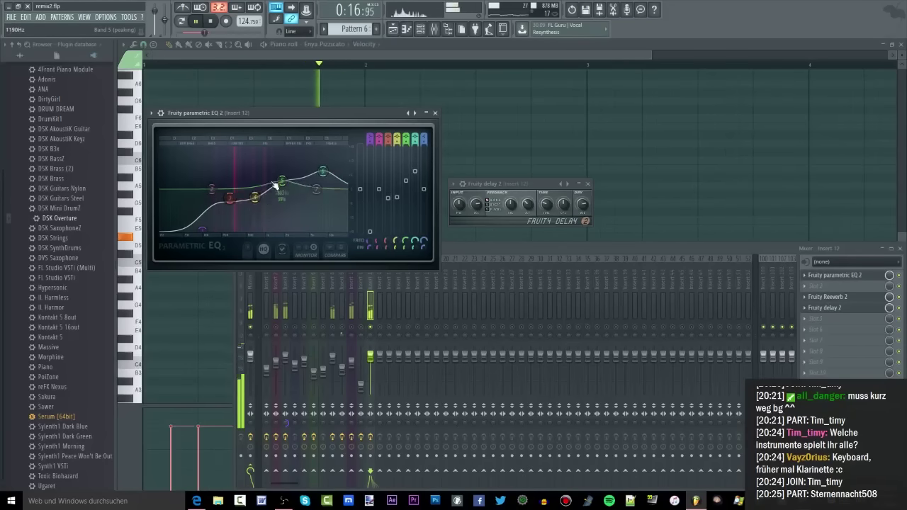
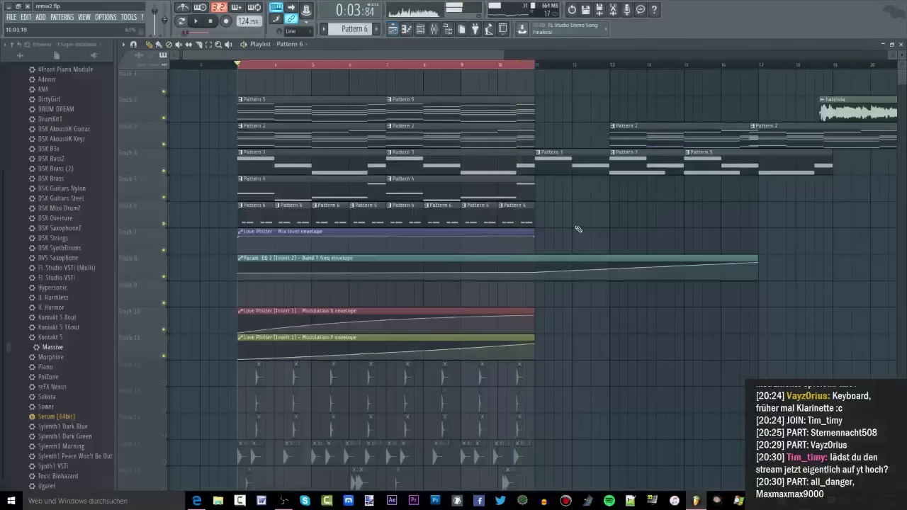
# Open Maximus on the master track and play the arrangement to check the overall mix.
pyautogui.press('F9')
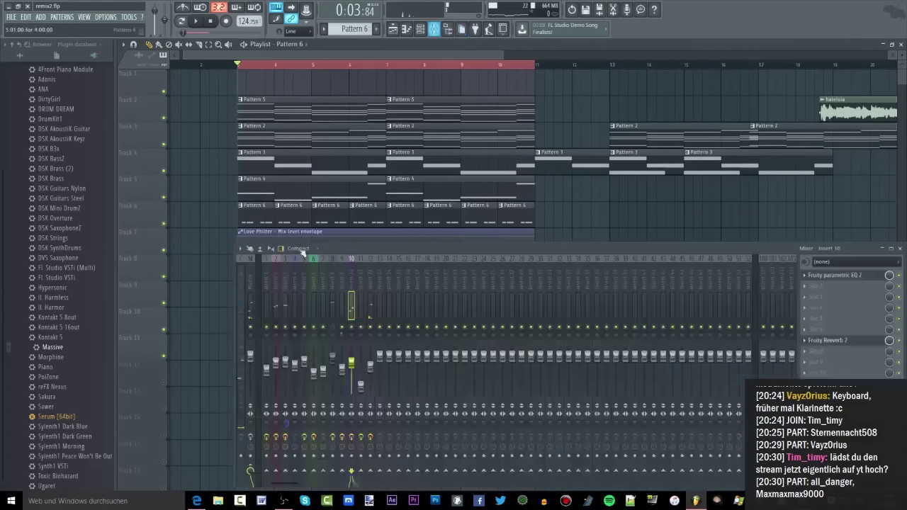
pyautogui.click(249, 297)
pyautogui.click(836, 321)
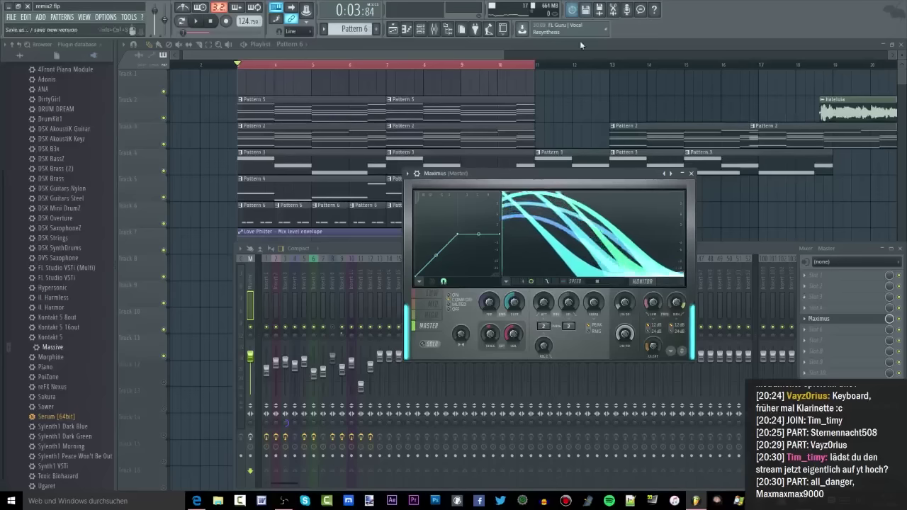
pyautogui.moveTo(588, 175); pyautogui.dragTo(621, 173)
pyautogui.press('space')
pyautogui.press('space')
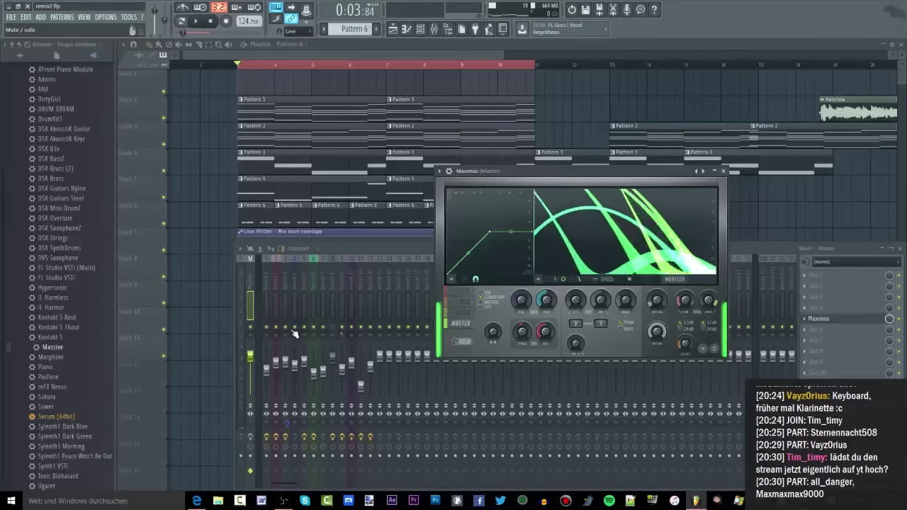
# Compare inserts 12 and 8 during playback and set insert 8's fader to 93% (-1.6 dB).
pyautogui.click(351, 248)
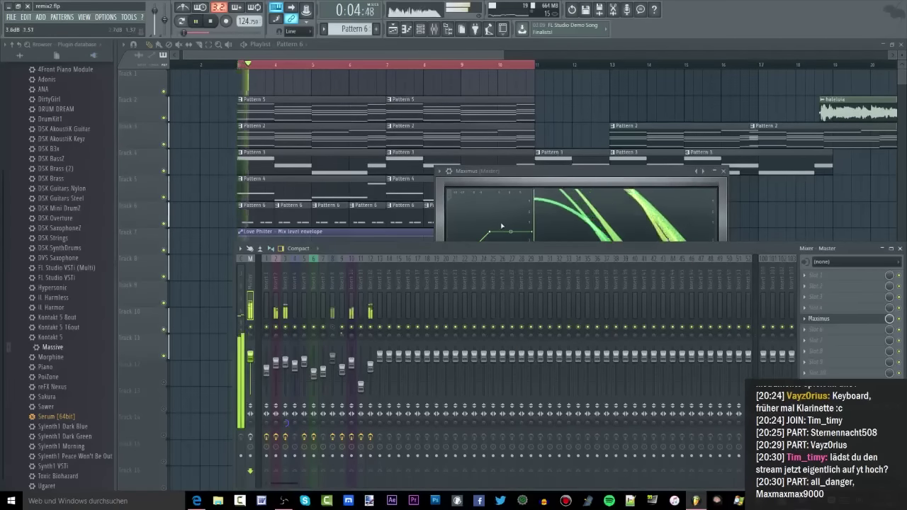
pyautogui.click(371, 305)
pyautogui.press('space')
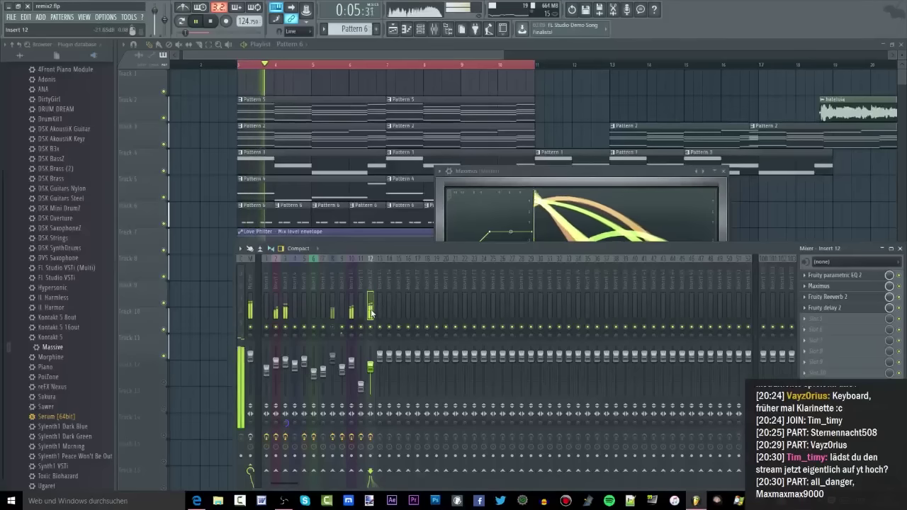
pyautogui.click(337, 330)
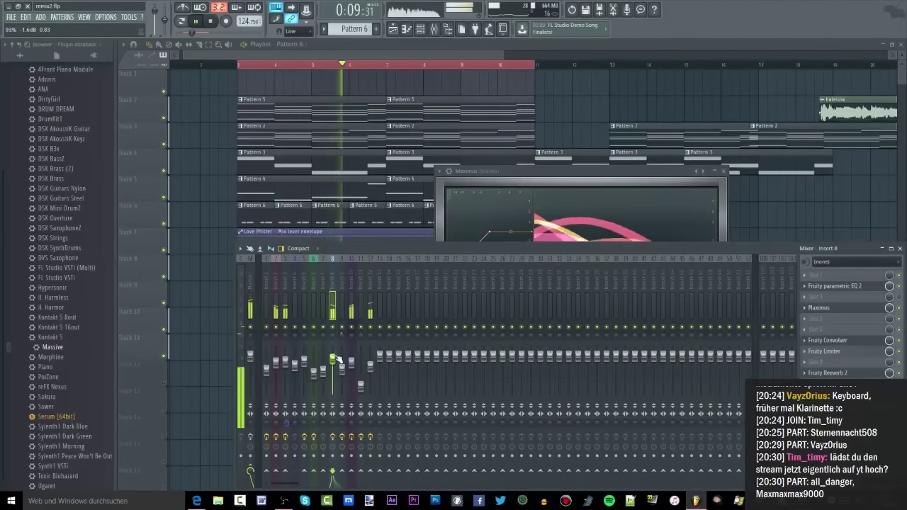
# Solo Track 5 in the playlist and play it back to hear the Pattern 4 part alone.
pyautogui.click(327, 207)
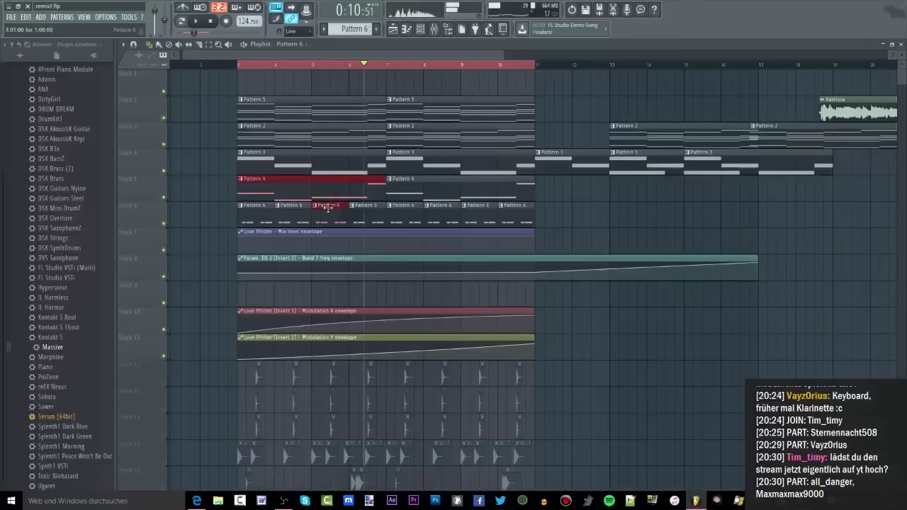
pyautogui.rightClick(165, 198)
pyautogui.press('space')
pyautogui.click(421, 32)
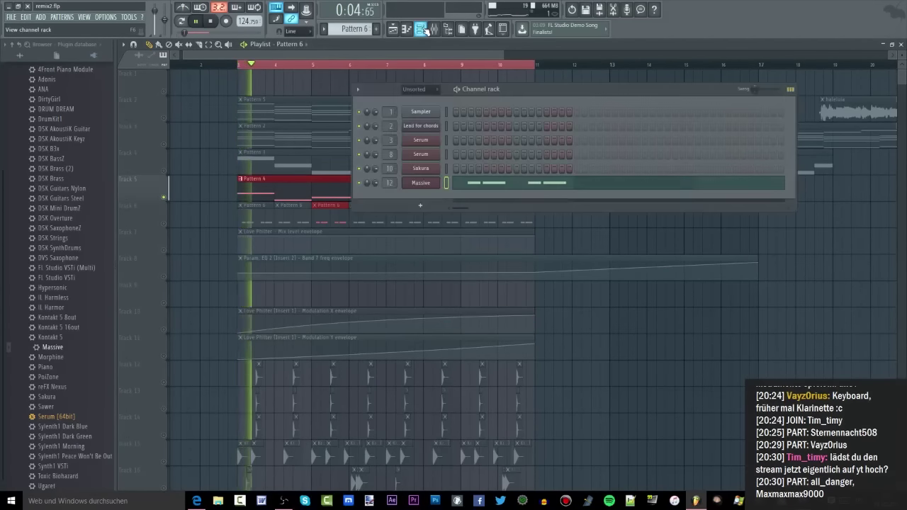
pyautogui.click(421, 31)
pyautogui.click(437, 32)
pyautogui.click(437, 32)
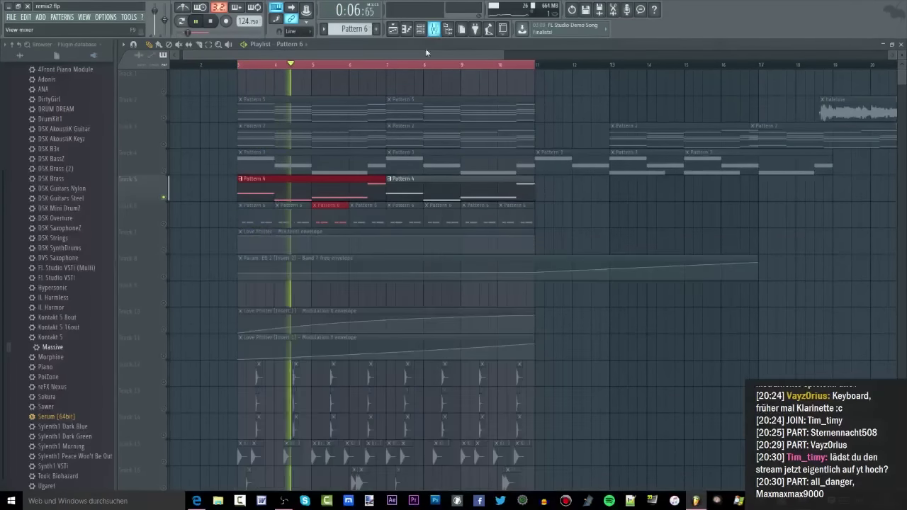
# Delete both Pattern 4 clips from Track 5 and place Pattern 4 at bar 13 on Track 6 instead.
pyautogui.rightClick(376, 189)
pyautogui.rightClick(432, 190)
pyautogui.click(294, 44)
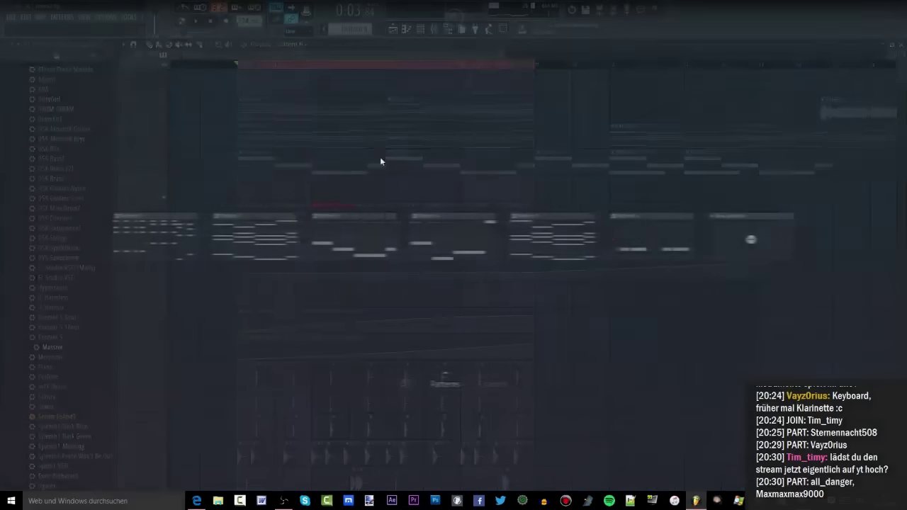
pyautogui.click(441, 244)
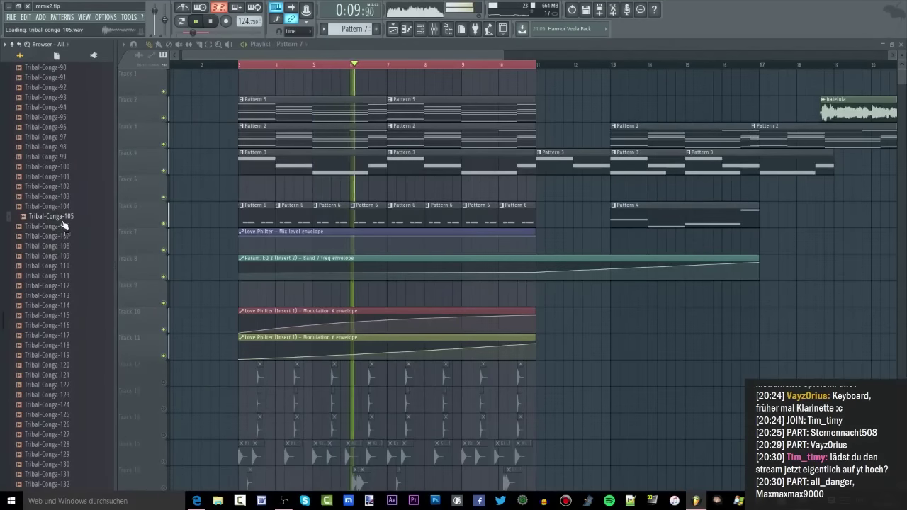
# Audition the Tribal-Conga samples around 101 to 108 against the song and place Tribal-Conga-102 in bar 3 of Track 5.
pyautogui.click(62, 226)
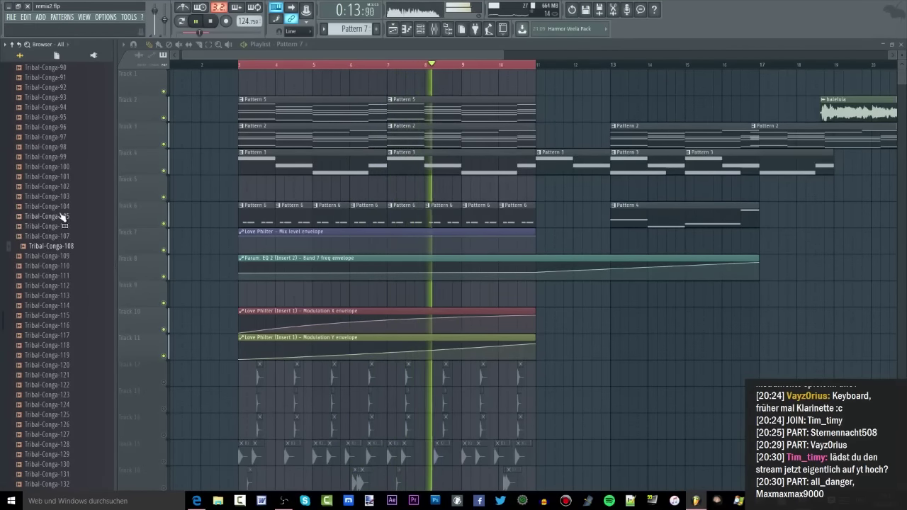
pyautogui.click(62, 197)
pyautogui.click(63, 187)
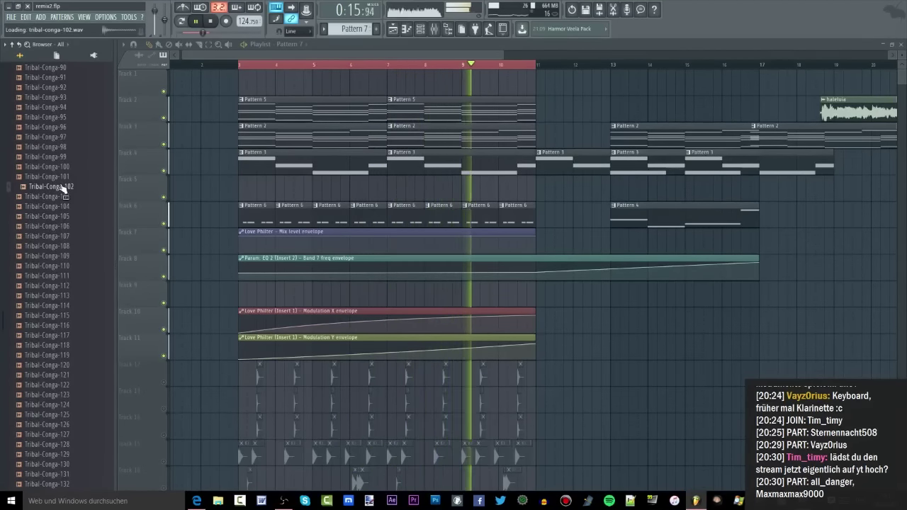
pyautogui.press('space')
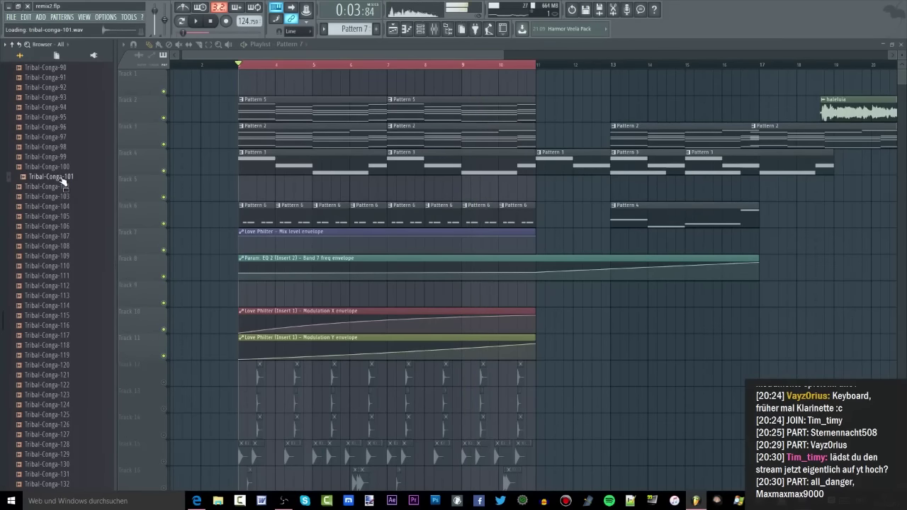
pyautogui.moveTo(63, 186); pyautogui.dragTo(248, 187)
pyautogui.scroll(-5, 72, 206)
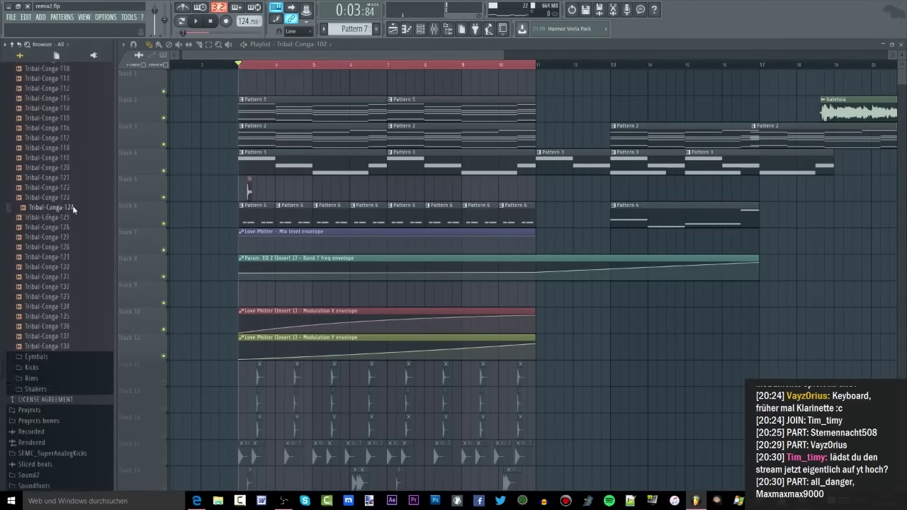
pyautogui.press('space')
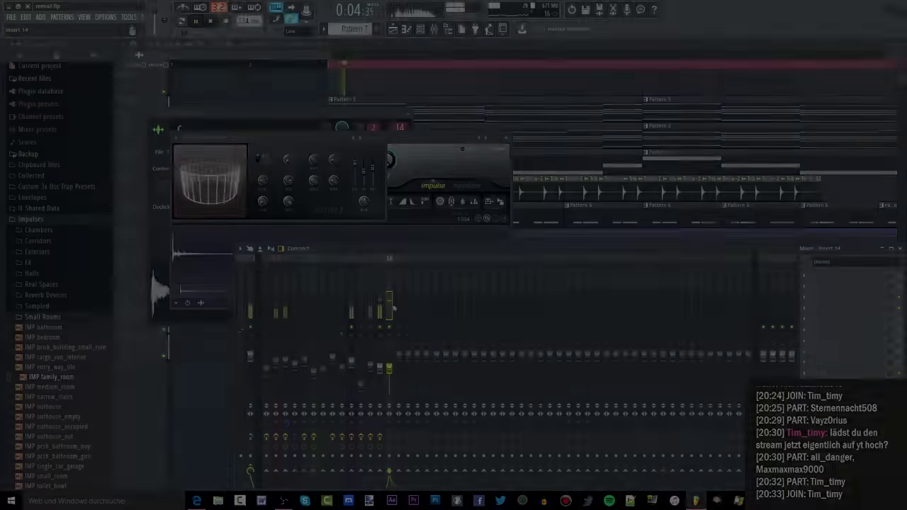
# Add Fruity Convolver to mixer insert 14, load the IMP family_room impulse and check the level during playback.
pyautogui.rightClick(796, 259)
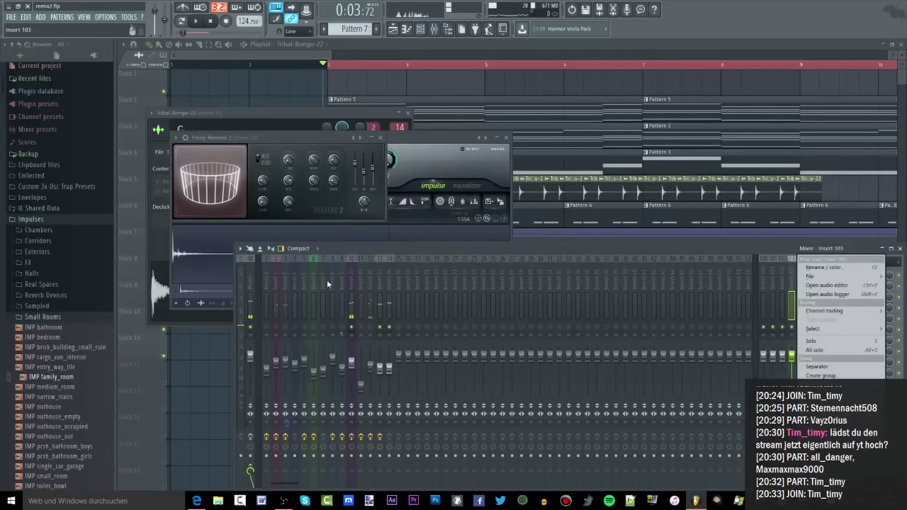
pyautogui.click(386, 288)
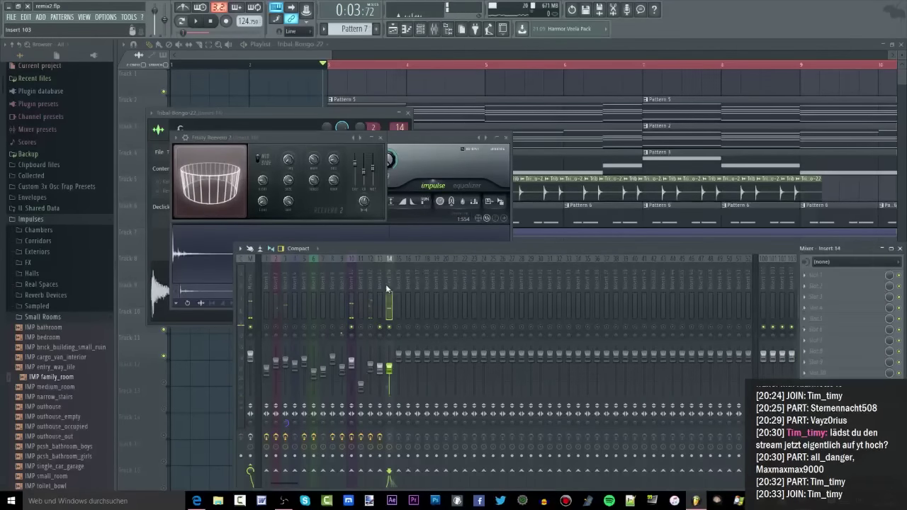
pyautogui.click(806, 310)
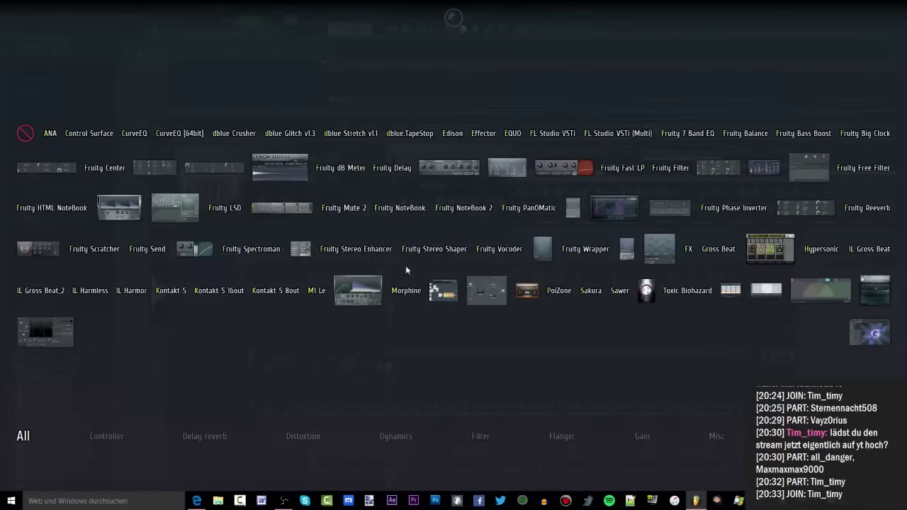
pyautogui.click(300, 177)
pyautogui.moveTo(51, 377); pyautogui.dragTo(192, 227)
pyautogui.press('space')
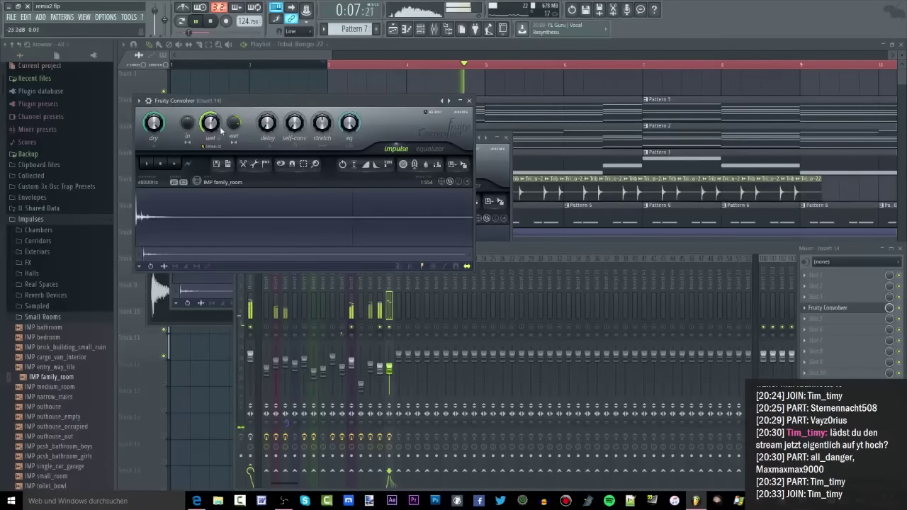
pyautogui.click(398, 340)
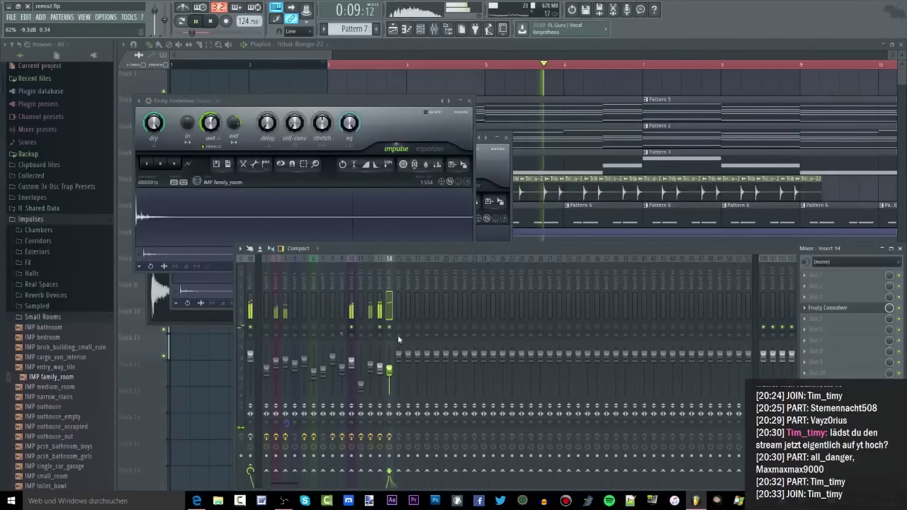
# Add Fruity delay 2 to insert 14 ahead of the Convolver and fine-tune the insert's fader.
pyautogui.press('F8')
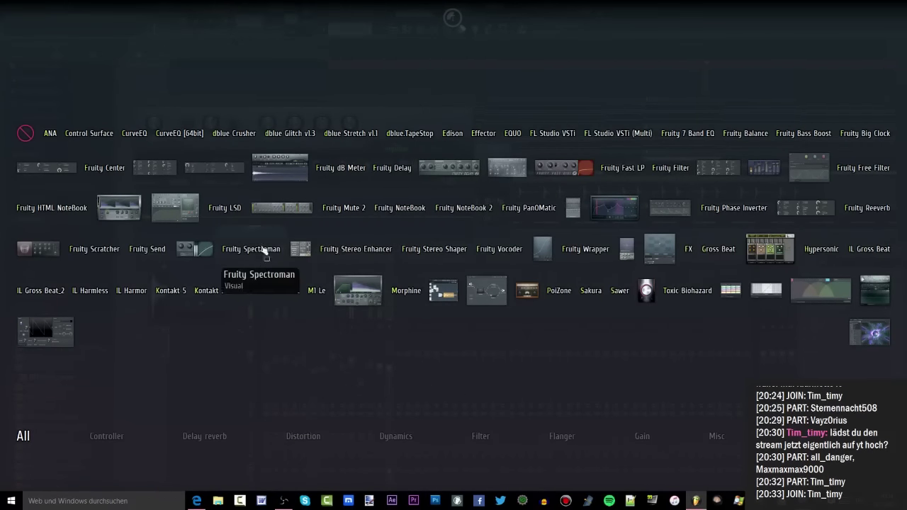
pyautogui.moveTo(451, 170); pyautogui.dragTo(789, 291)
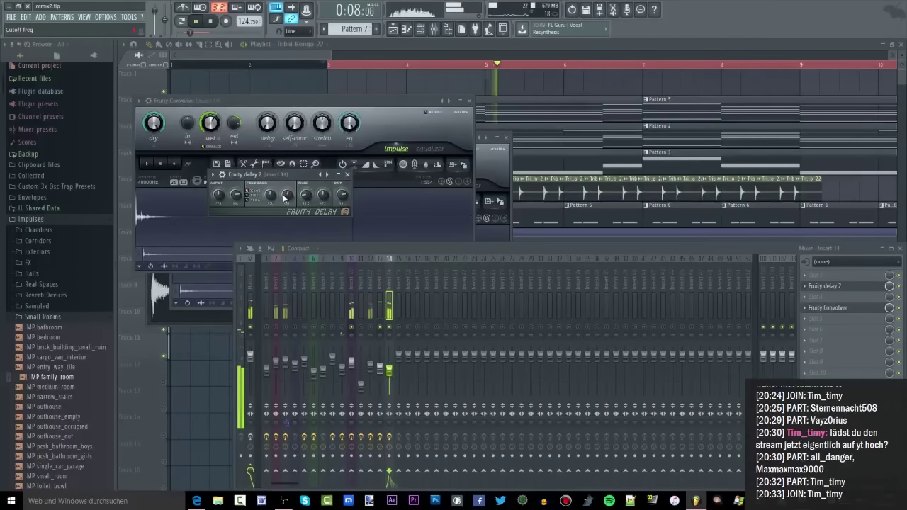
pyautogui.moveTo(388, 371); pyautogui.dragTo(389, 371)
# Select mixer inserts 13 and 14 together and route them to insert 15.
pyautogui.click(379, 317)
pyautogui.click(387, 316)
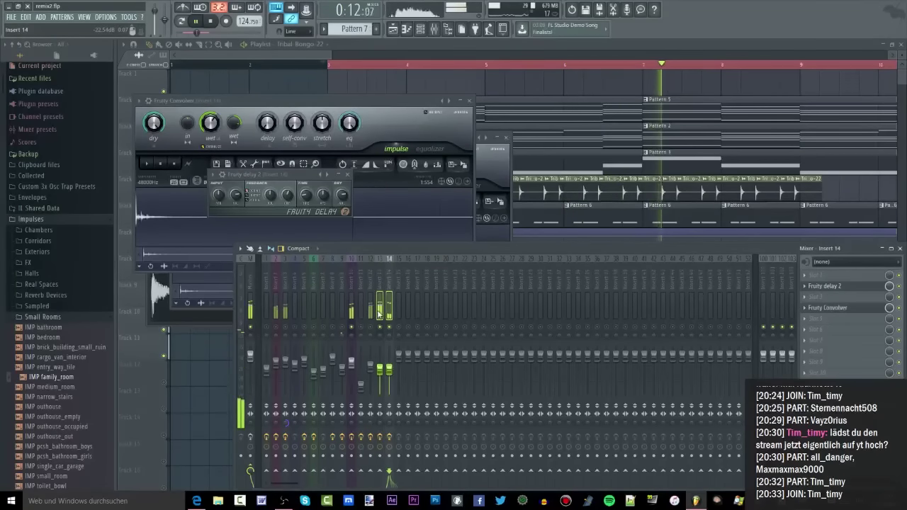
pyautogui.rightClick(404, 451)
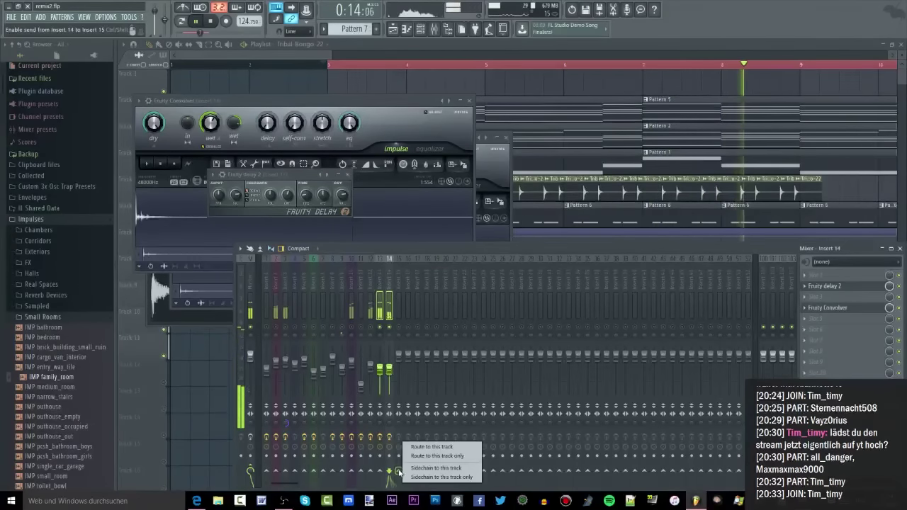
# Duplicate the Tribal-Bongo-22 clips along Track 5 until they fill the loop region up to bar 11.
pyautogui.scroll(-2, 705, 187)
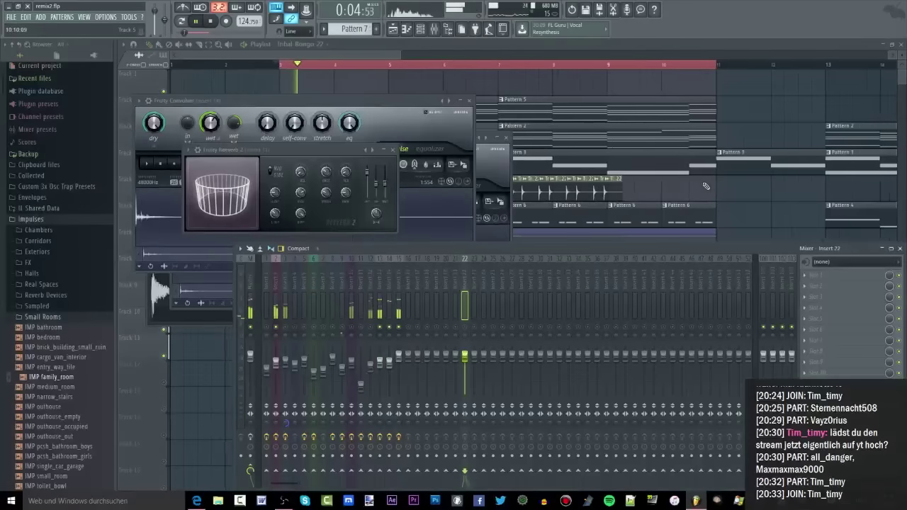
pyautogui.click(705, 186)
pyautogui.moveTo(633, 189); pyautogui.dragTo(681, 190)
pyautogui.hotkey('ctrl', 'd')
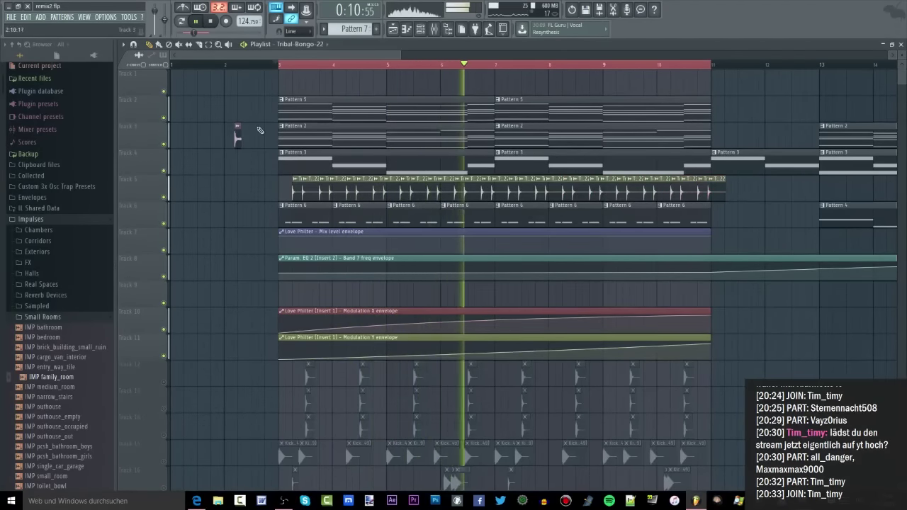
# Move the Tribal-Conga-102 clip to Track 1 on beat 4 of bar 3 and place another on beat 4 of bar 4.
pyautogui.press('space')
pyautogui.press('space')
pyautogui.moveTo(237, 134); pyautogui.dragTo(318, 77)
pyautogui.press('space')
pyautogui.press('space')
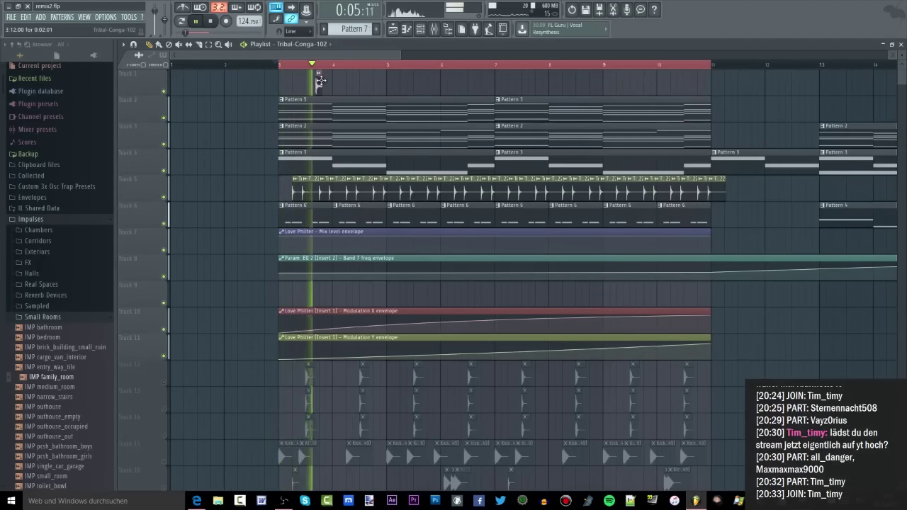
pyautogui.scroll(3, 322, 83)
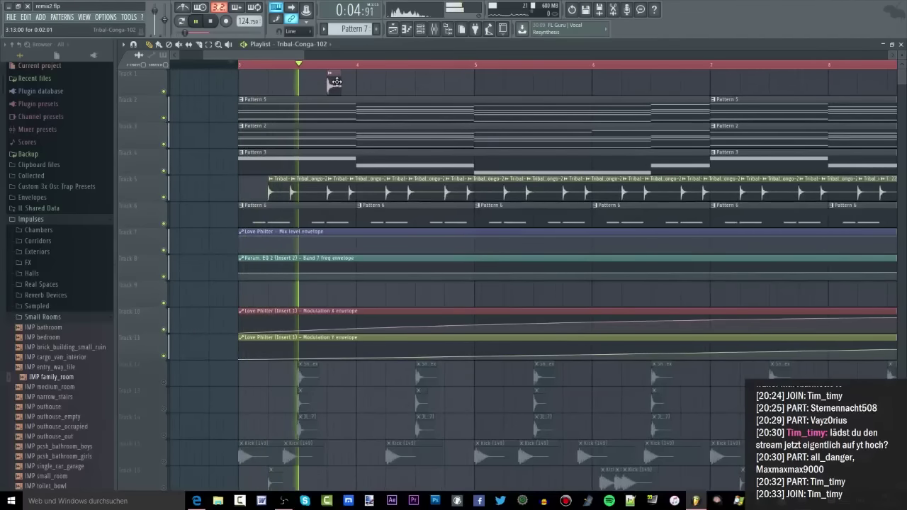
pyautogui.click(450, 85)
# Open the Tribal-Conga-102 channel settings and assign the sample to its own mixer track.
pyautogui.doubleClick(450, 85)
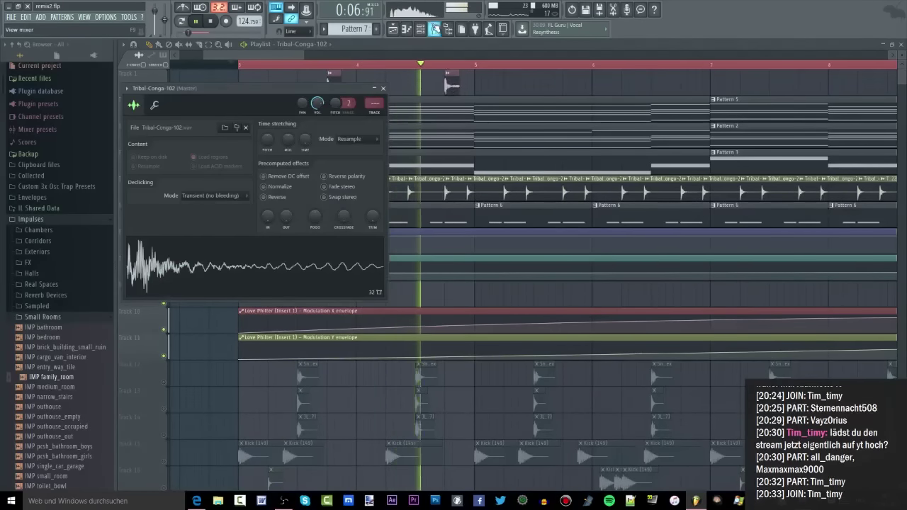
pyautogui.doubleClick(374, 104)
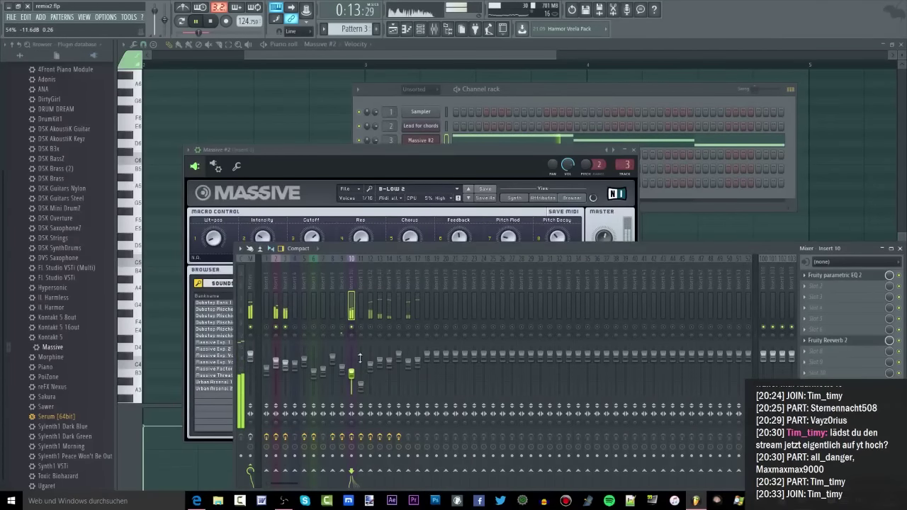
# Check mixer inserts 15 and 14, and open the Tribal-Bongo-22 channel settings from Track 5 to adjust the sample's pitch.
pyautogui.click(400, 333)
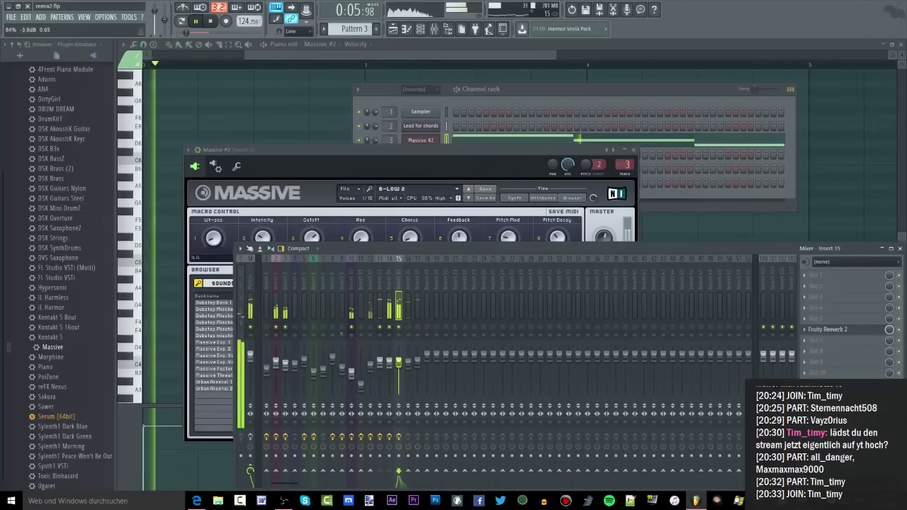
pyautogui.click(389, 313)
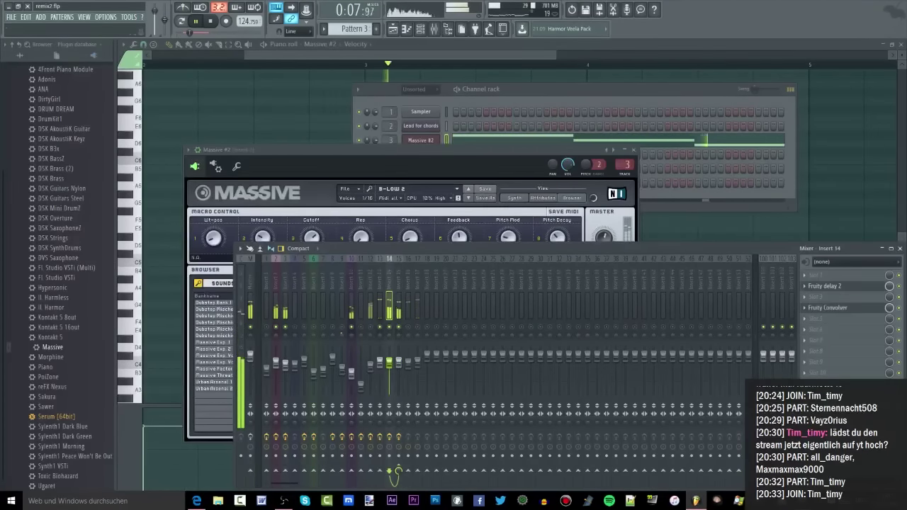
pyautogui.click(392, 29)
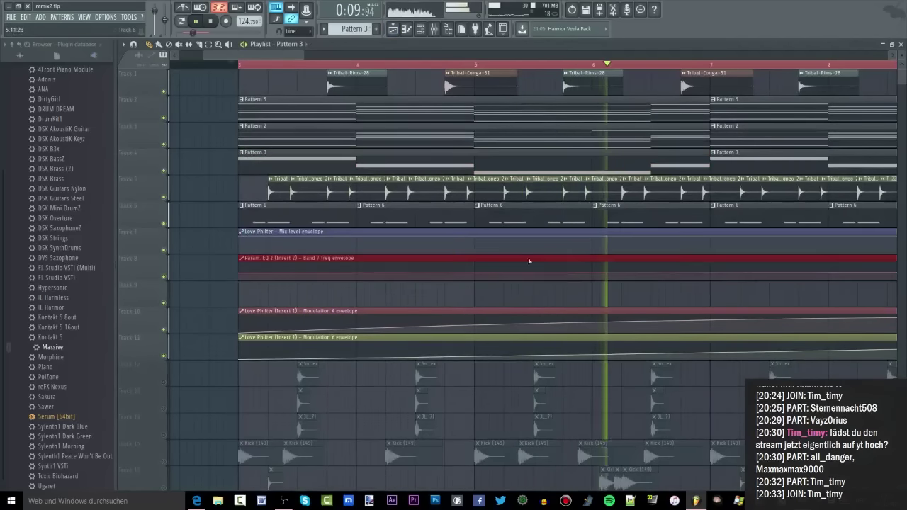
pyautogui.doubleClick(330, 182)
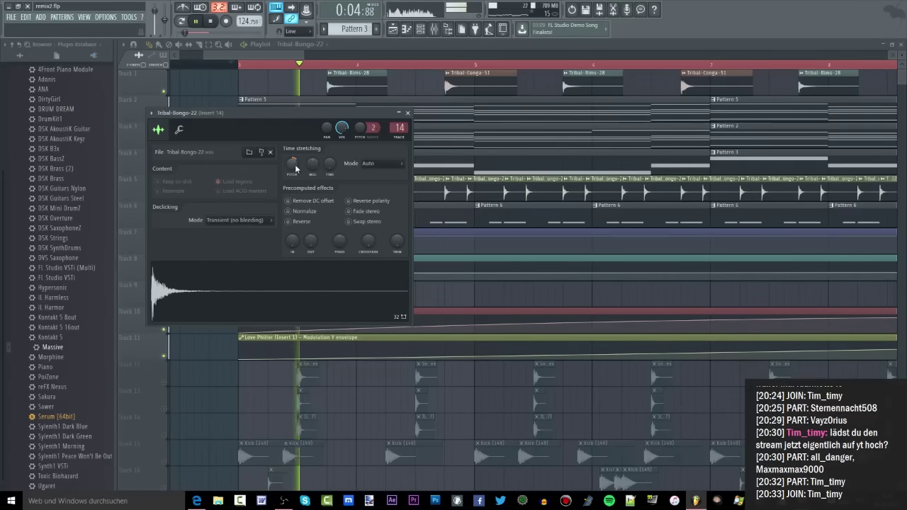
# Lower the level of mixer insert 14, which carries the Tribal-Bongo-22 sample, and check inserts 15 and 17.
pyautogui.click(434, 29)
pyautogui.moveTo(389, 364); pyautogui.dragTo(380, 364)
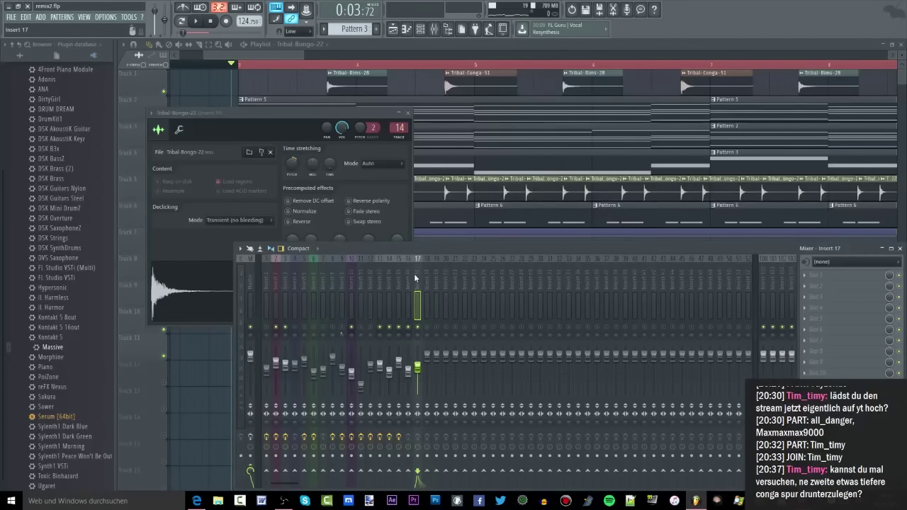
pyautogui.click(397, 309)
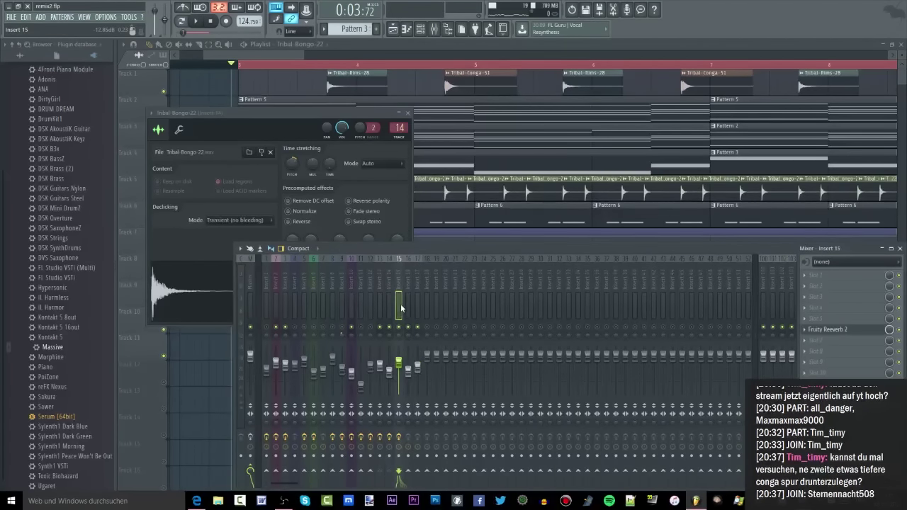
pyautogui.click(418, 306)
# Balance mixer inserts 17 and 16 during playback, lowering insert 16 to about -12.7 dB.
pyautogui.press('space')
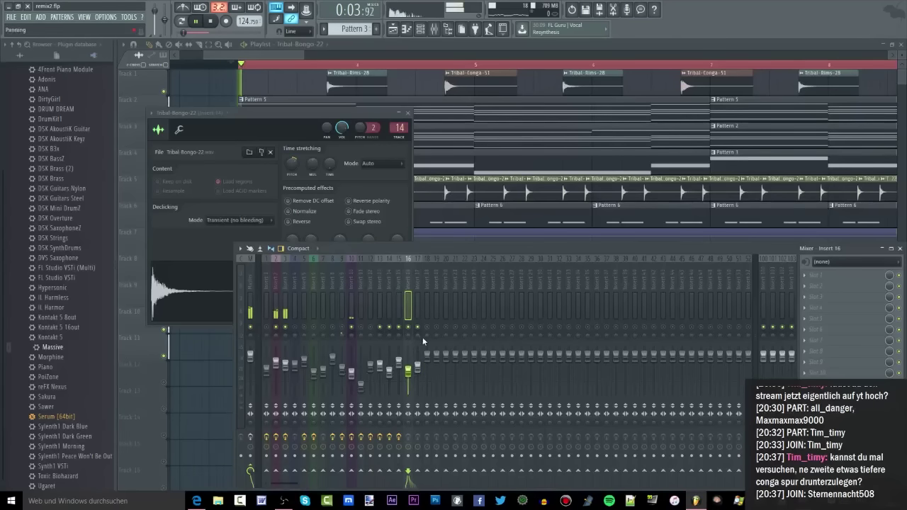
pyautogui.click(418, 366)
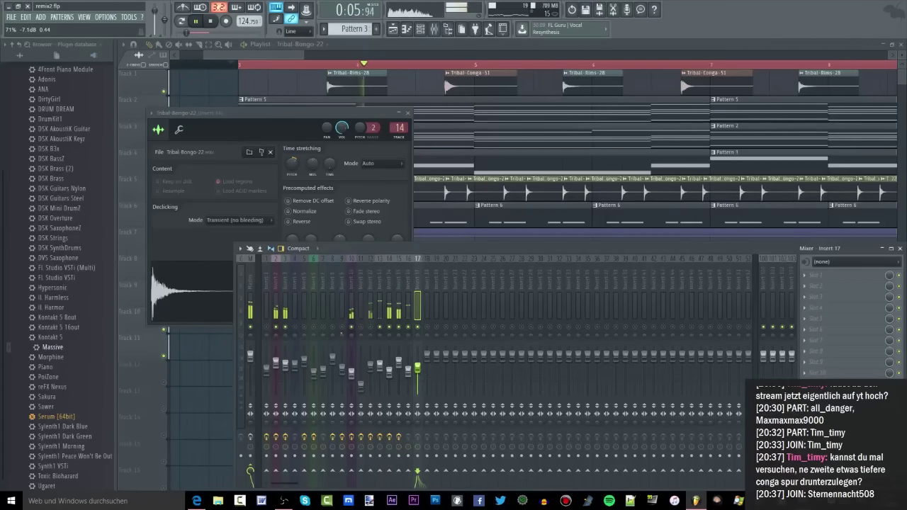
pyautogui.click(408, 369)
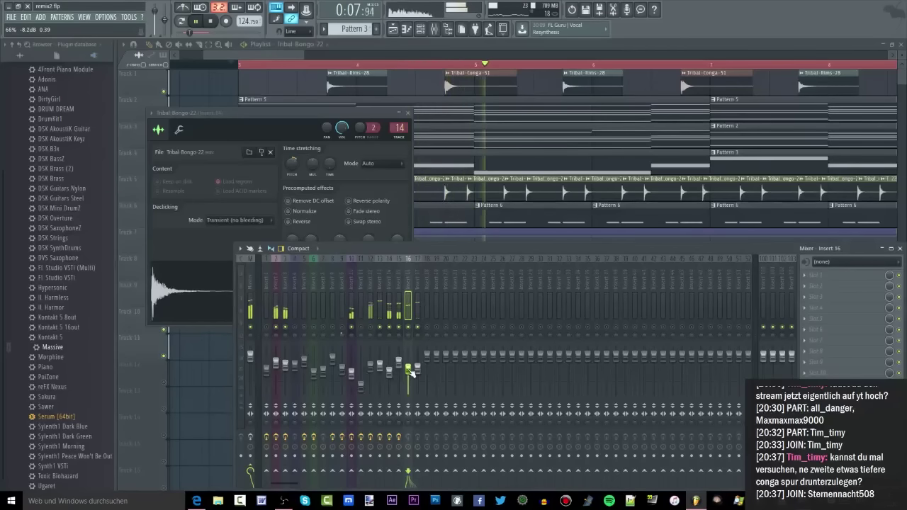
pyautogui.moveTo(408, 369); pyautogui.dragTo(408, 372)
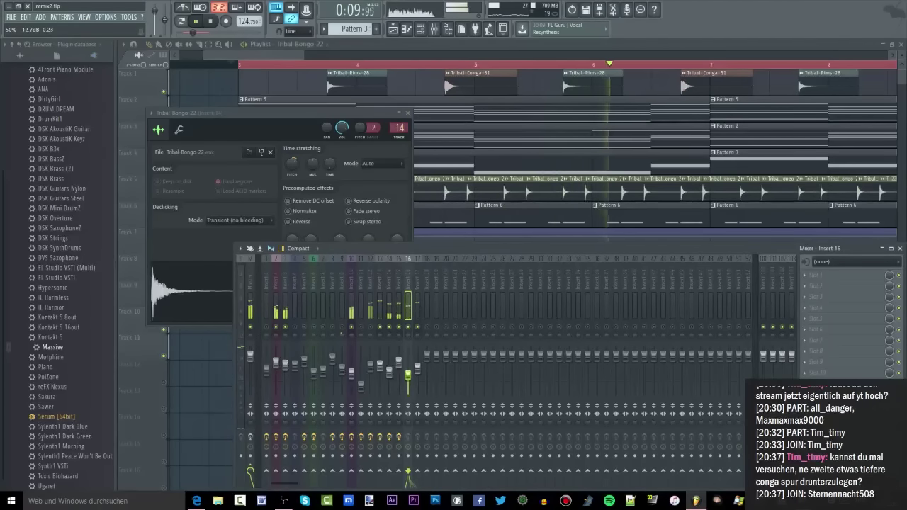
pyautogui.press('space')
# Browse the Tribal-Conga samples in the sample library for another conga sound.
pyautogui.click(513, 172)
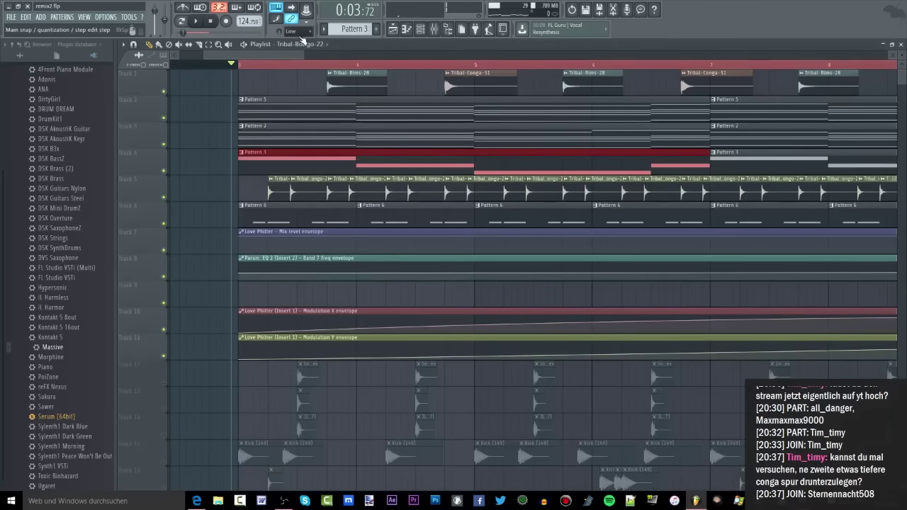
pyautogui.click(20, 55)
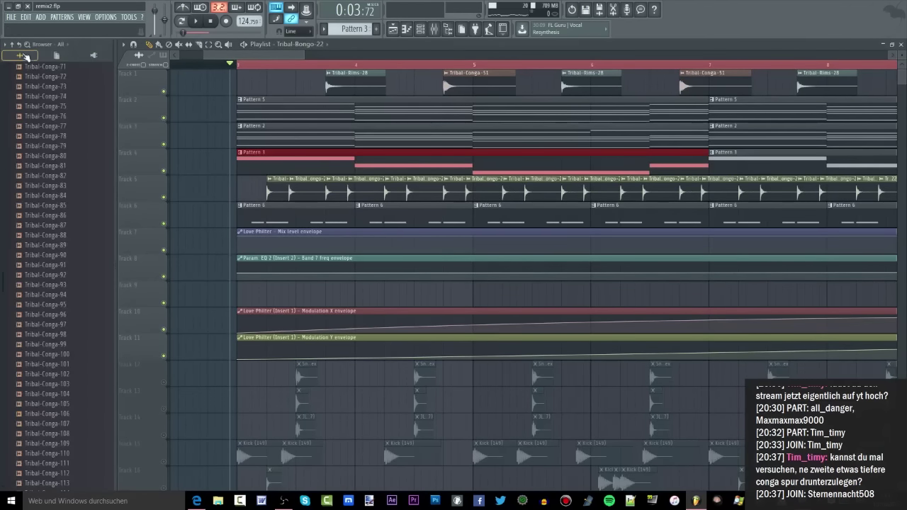
pyautogui.scroll(-2, 48, 192)
pyautogui.scroll(15, 73, 235)
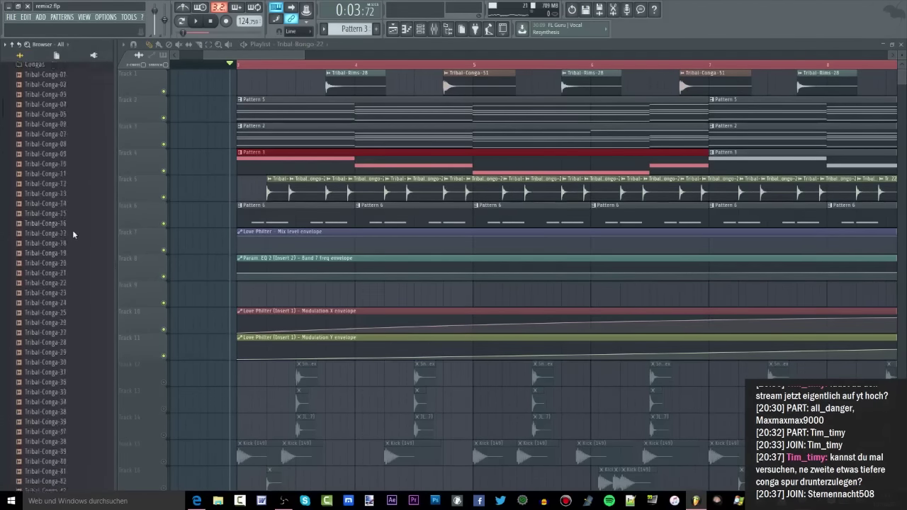
pyautogui.scroll(-2, 82, 215)
pyautogui.click(332, 284)
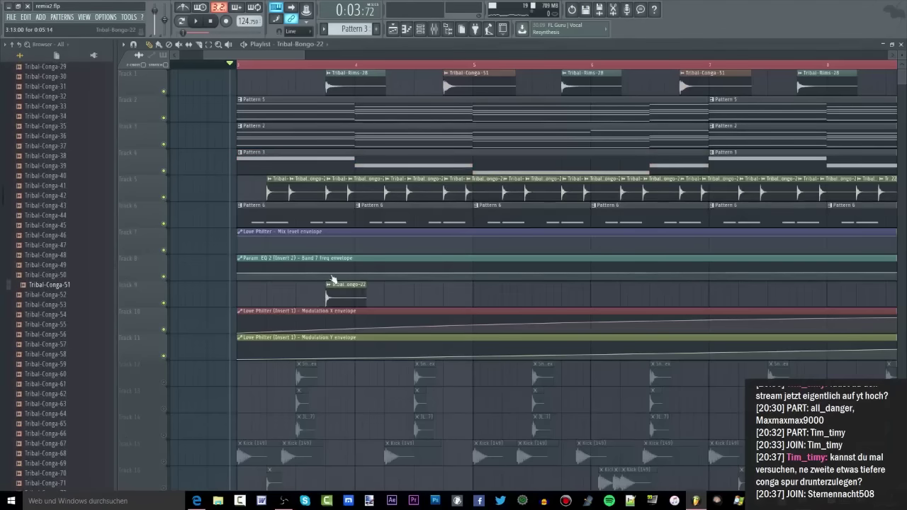
# Audition the loop with the mixer open and delete the Tribal-Rims-28 channel from the channel rack.
pyautogui.press('space')
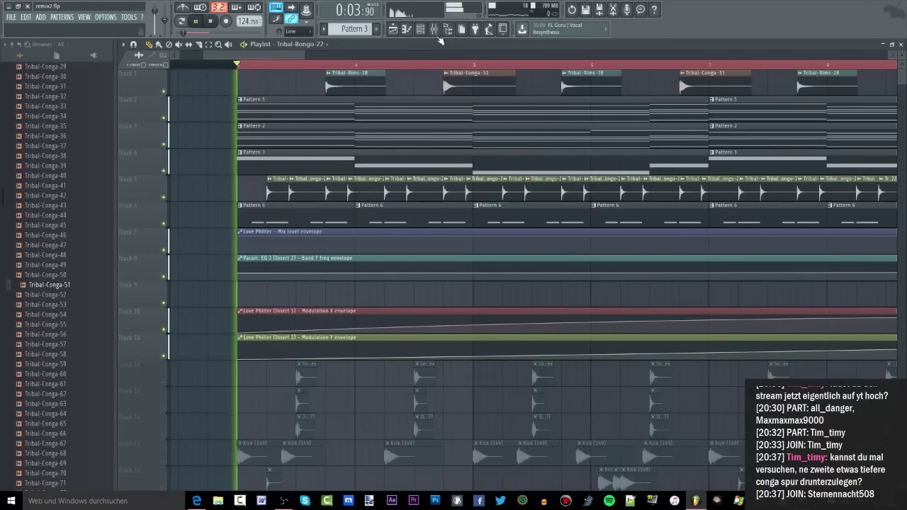
pyautogui.click(434, 28)
pyautogui.press('space')
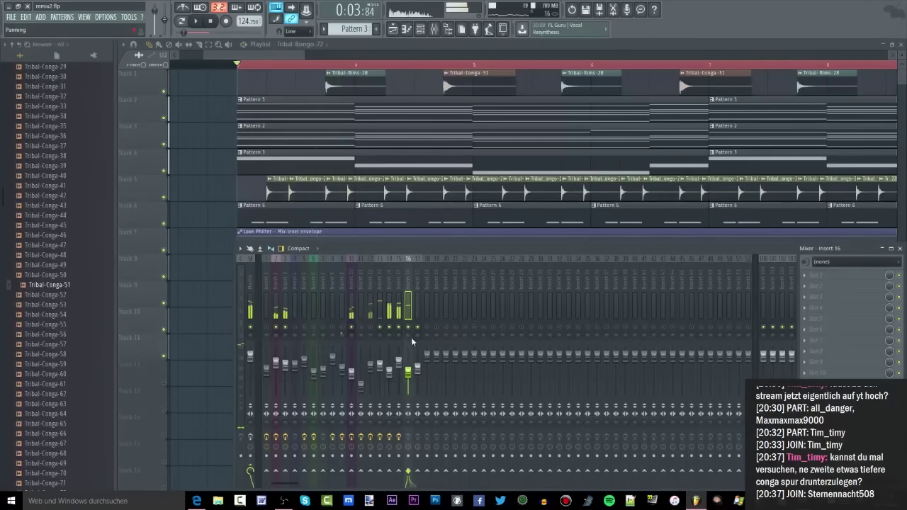
pyautogui.doubleClick(365, 79)
pyautogui.click(420, 29)
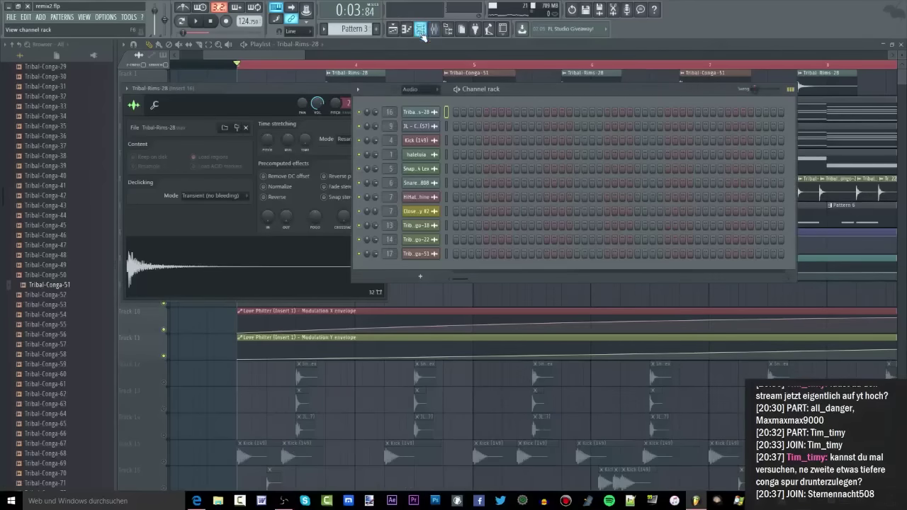
pyautogui.rightClick(416, 113)
pyautogui.click(462, 183)
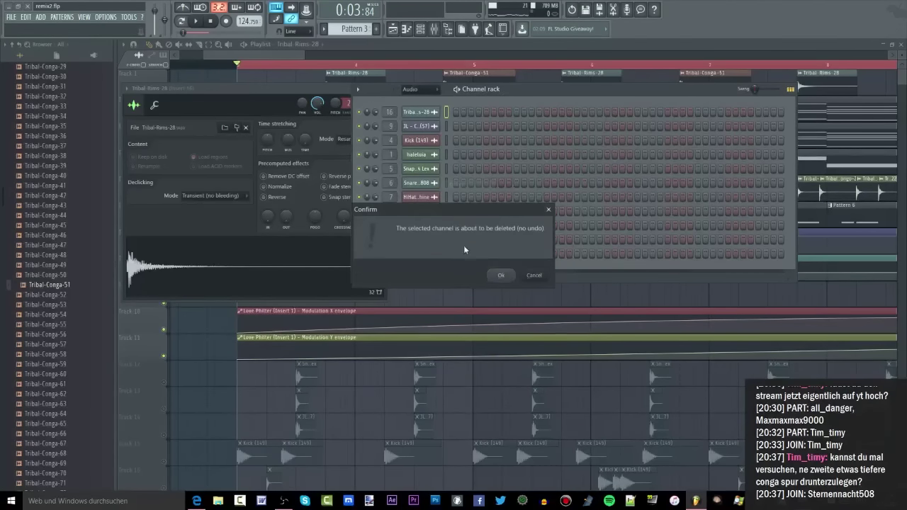
pyautogui.click(500, 276)
# Move the first Tribal-Conga-51 clip from Track 1 to bar 4 on Track 9 and delete the other one from Track 1.
pyautogui.doubleClick(477, 80)
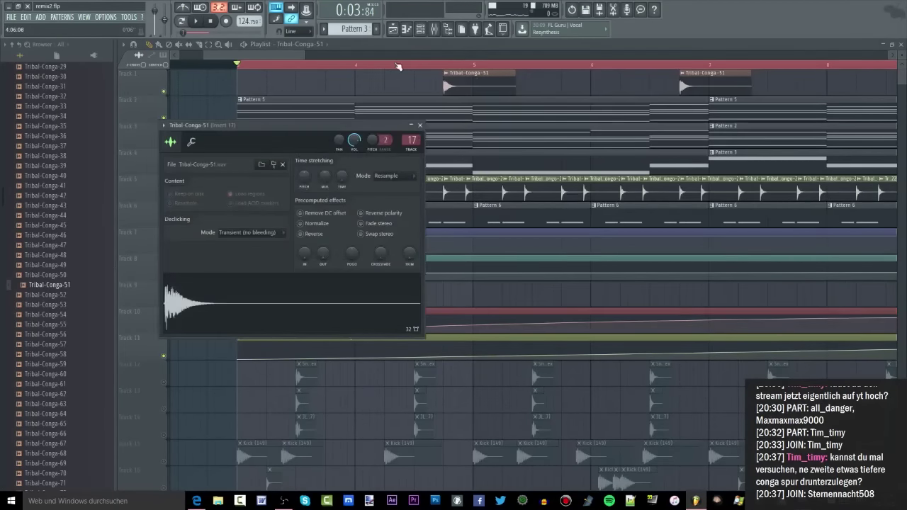
pyautogui.moveTo(491, 79); pyautogui.dragTo(401, 291)
pyautogui.rightClick(717, 85)
pyautogui.press('space')
pyautogui.press('space')
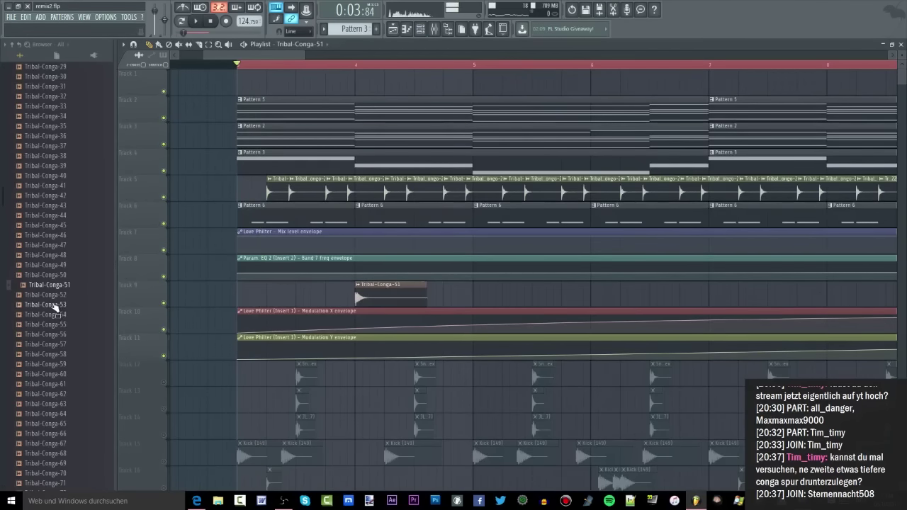
# Select the muted drum clips on Tracks 12 to 17 between bars 3 and 11 and move them out of the way.
pyautogui.scroll(-6, 61, 292)
pyautogui.scroll(-6, 60, 292)
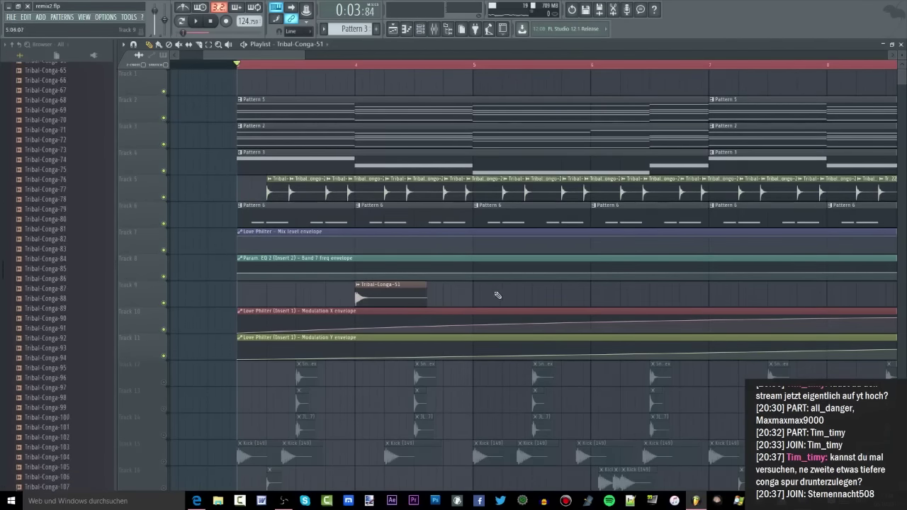
pyautogui.scroll(-5, 410, 320)
pyautogui.scroll(-3, 411, 320)
pyautogui.moveTo(263, 230); pyautogui.dragTo(723, 378)
pyautogui.scroll(-3, 276, 325)
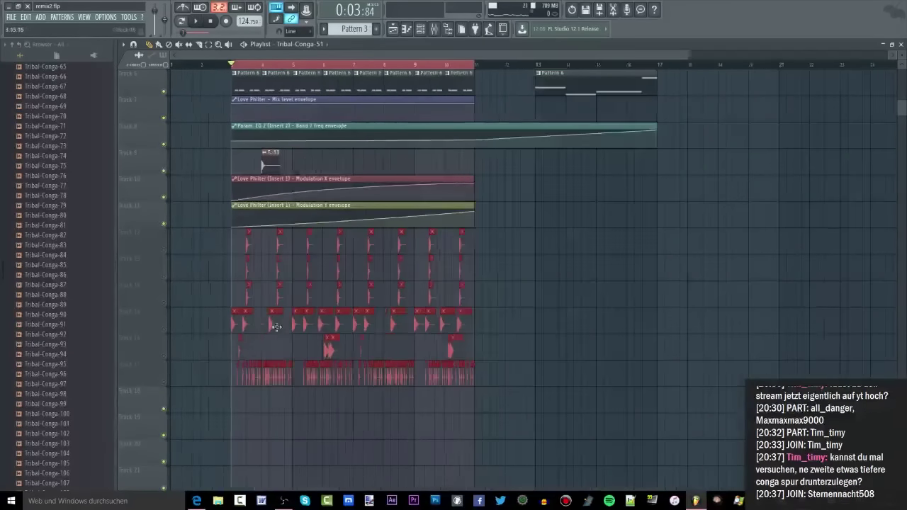
pyautogui.moveTo(216, 323); pyautogui.dragTo(678, 279)
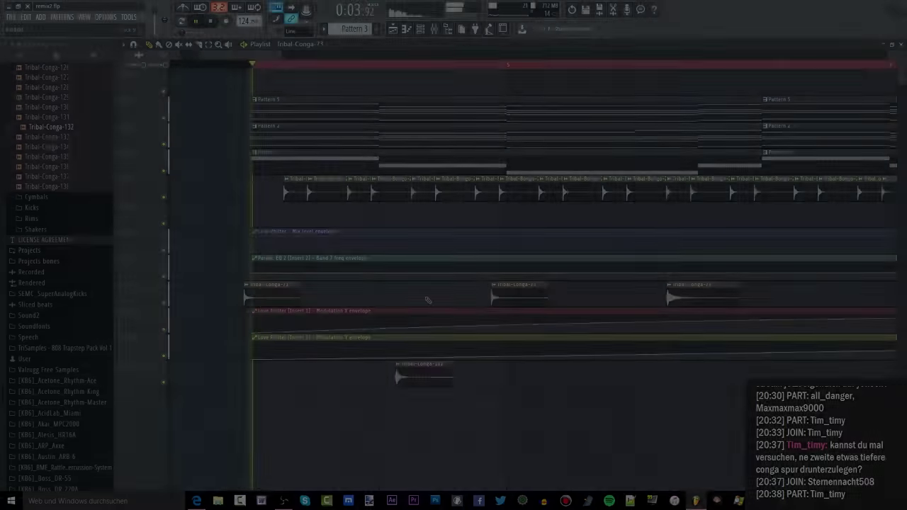
# Reposition the conga clips around the start of bar 3 on Tracks 12 and 9, auditioning them against the loop.
pyautogui.moveTo(335, 379); pyautogui.dragTo(277, 379)
pyautogui.moveTo(249, 297); pyautogui.dragTo(341, 299)
pyautogui.scroll(5, 273, 314)
pyautogui.scroll(1, 303, 324)
pyautogui.press('space')
pyautogui.press('space')
pyautogui.press('space')
pyautogui.press('space')
# Check the Tribal-Conga-73 channel settings and delete its clip from Track 9, keeping the one on Track 12.
pyautogui.doubleClick(351, 298)
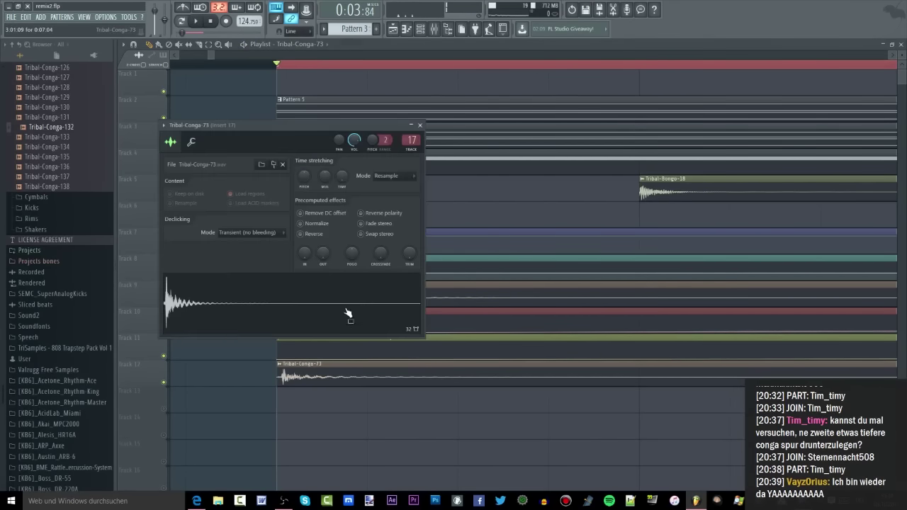
pyautogui.doubleClick(349, 373)
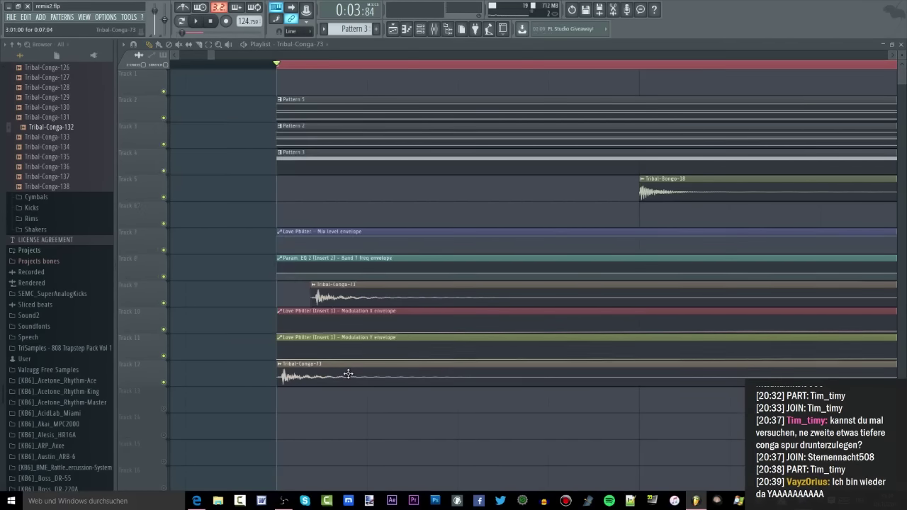
pyautogui.rightClick(357, 407)
pyautogui.rightClick(366, 299)
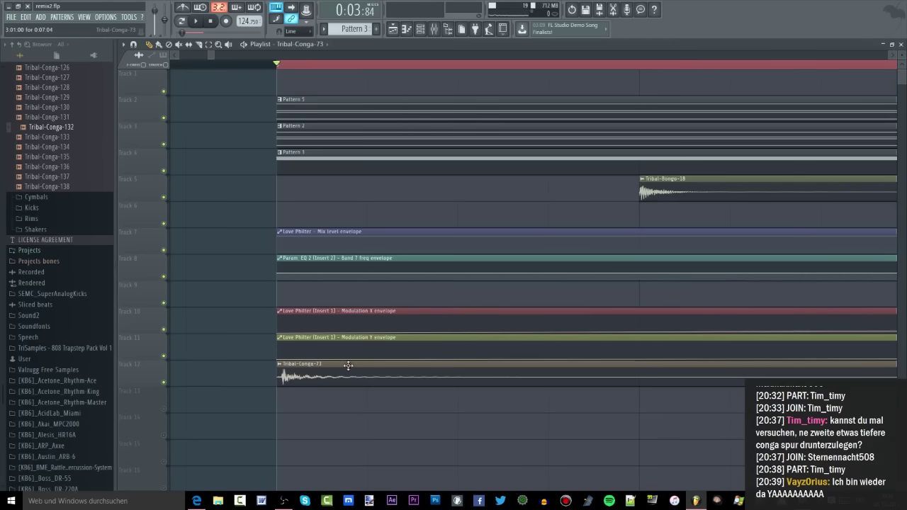
# Move the Tribal-Conga-79 clip on Track 9 to the start of bar 3 and audition it with the loop.
pyautogui.scroll(-3, 347, 370)
pyautogui.press('space')
pyautogui.scroll(-2, 517, 378)
pyautogui.scroll(-2, 645, 365)
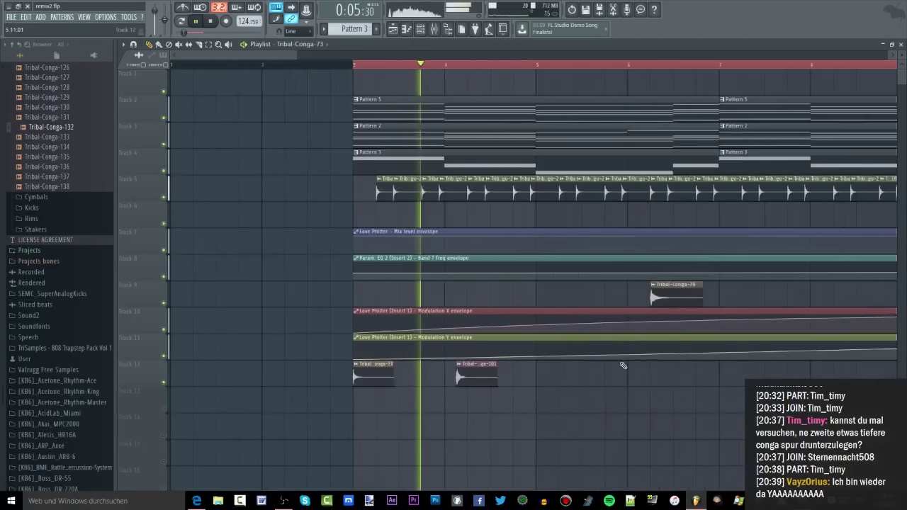
pyautogui.press('space')
pyautogui.moveTo(656, 296); pyautogui.dragTo(362, 298)
pyautogui.press('space')
pyautogui.scroll(3, 359, 312)
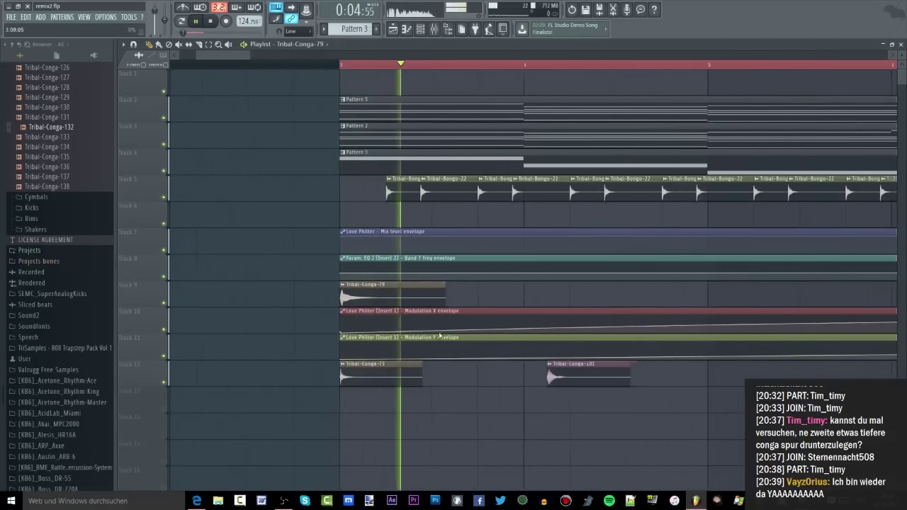
pyautogui.press('space')
# Open the Tribal-Conga-79 channel settings and adjust the sample's pitch shift while repeatedly auditioning it against the loop.
pyautogui.doubleClick(406, 288)
pyautogui.moveTo(322, 196); pyautogui.dragTo(322, 234)
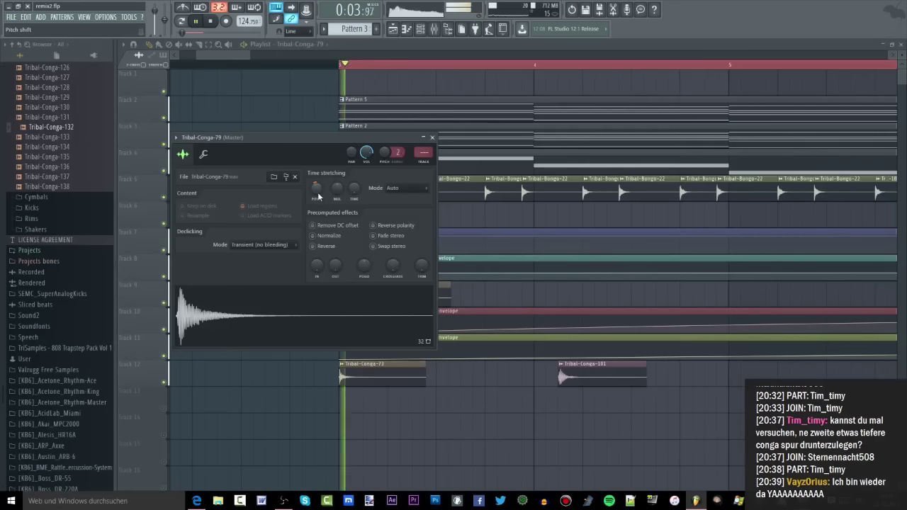
pyautogui.press('space')
pyautogui.moveTo(316, 187); pyautogui.dragTo(316, 163)
pyautogui.press('space')
pyautogui.press('space')
pyautogui.press('space')
pyautogui.press('space')
pyautogui.press('space')
pyautogui.press('space')
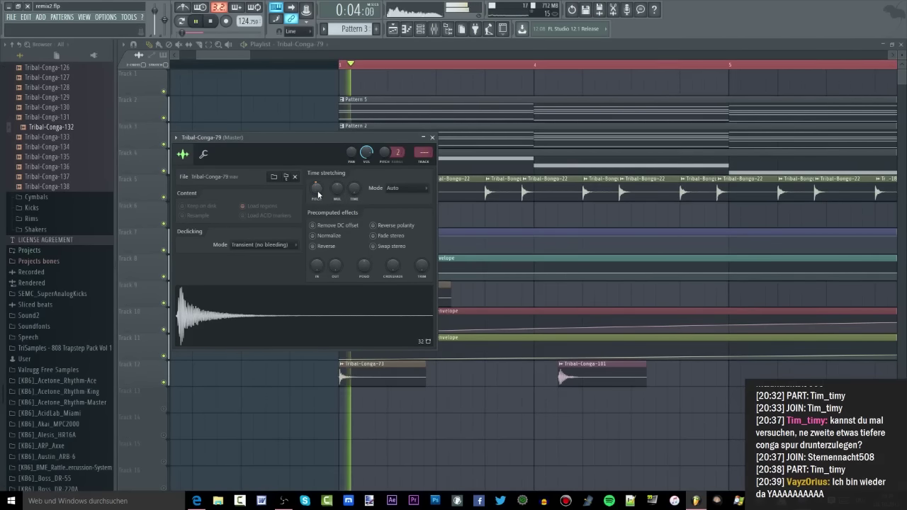
pyautogui.press('Escape')
# Stop playback and move the Tribal-Conga-101 clip to beat 3 of bar 3 on Track 13.
pyautogui.press('space')
pyautogui.moveTo(563, 374); pyautogui.dragTo(441, 401)
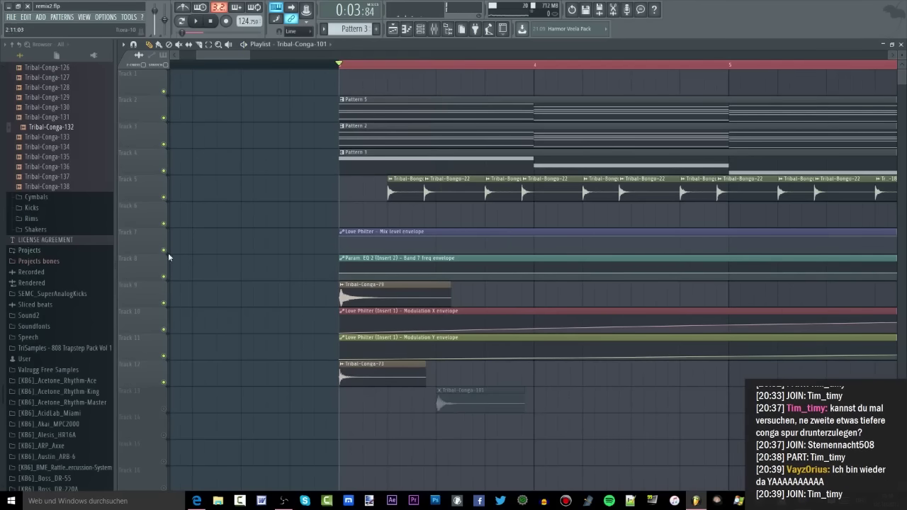
# Select the empty Pattern 7 and add the DSK Overture plugin from the plugin database as a new channel.
pyautogui.click(420, 29)
pyautogui.moveTo(351, 29); pyautogui.dragTo(351, 23)
pyautogui.scroll(-3, 354, 28)
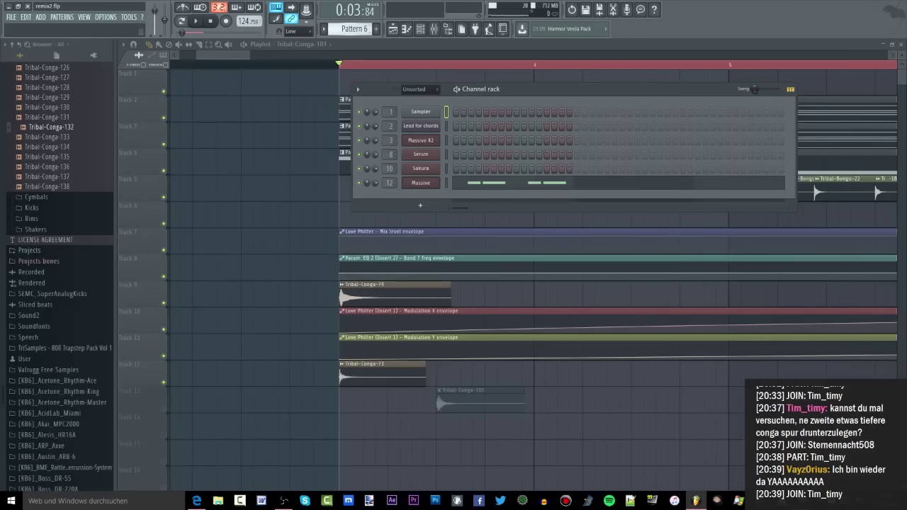
pyautogui.click(11, 17)
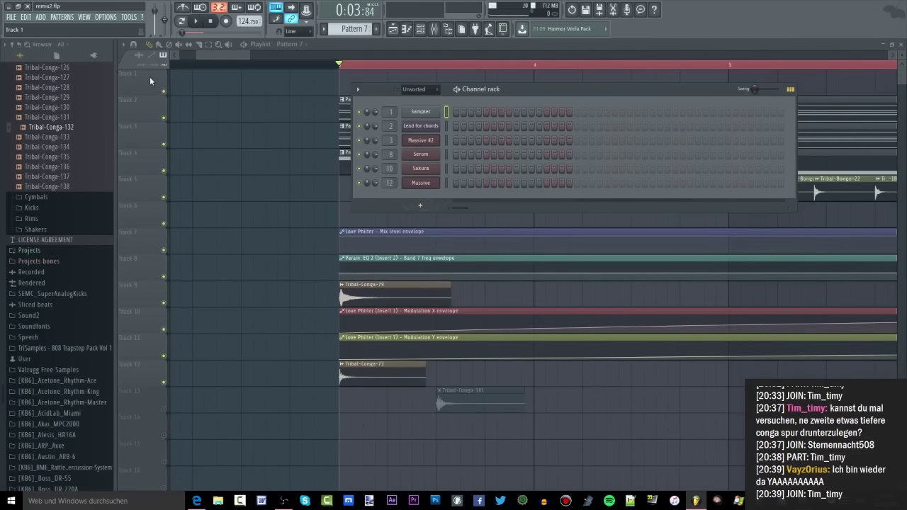
pyautogui.click(93, 55)
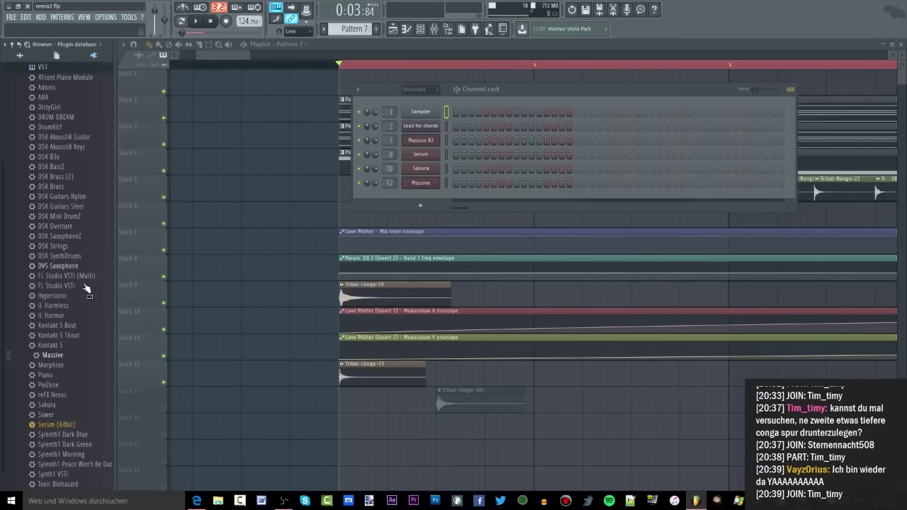
pyautogui.moveTo(55, 226); pyautogui.dragTo(422, 196)
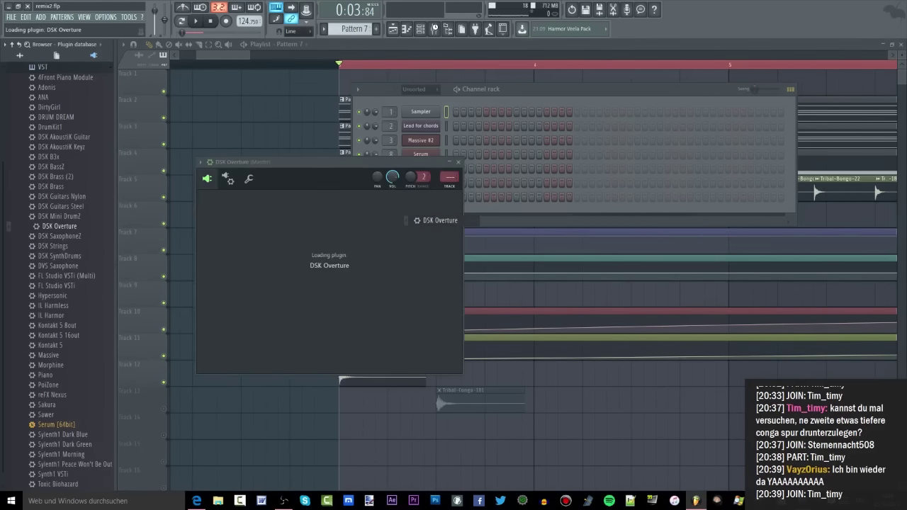
# Set DSK Overture's first layer to the 40 String Section M instrument and check its signal on mixer track 18.
pyautogui.click(435, 31)
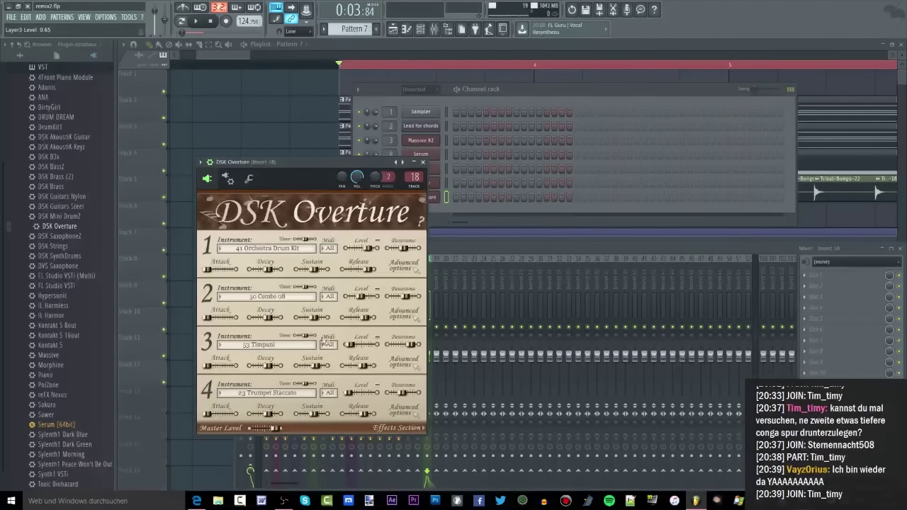
pyautogui.click(284, 250)
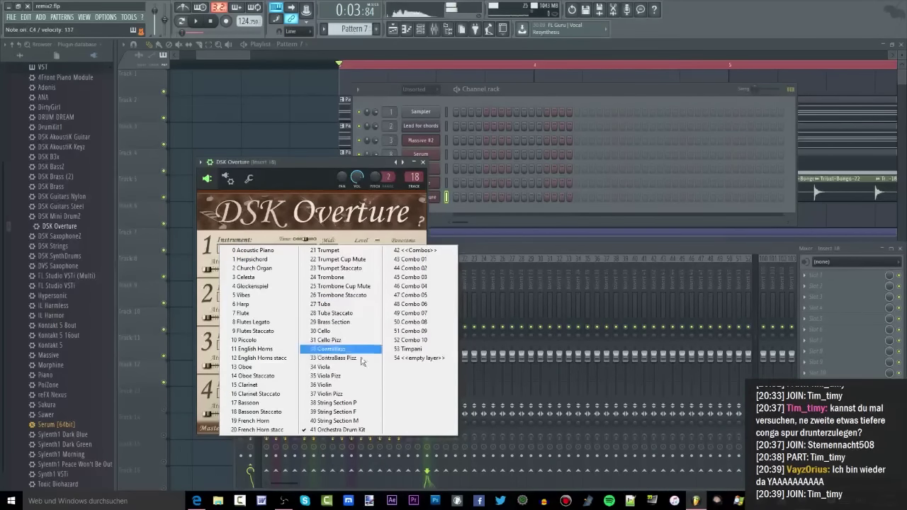
pyautogui.click(338, 420)
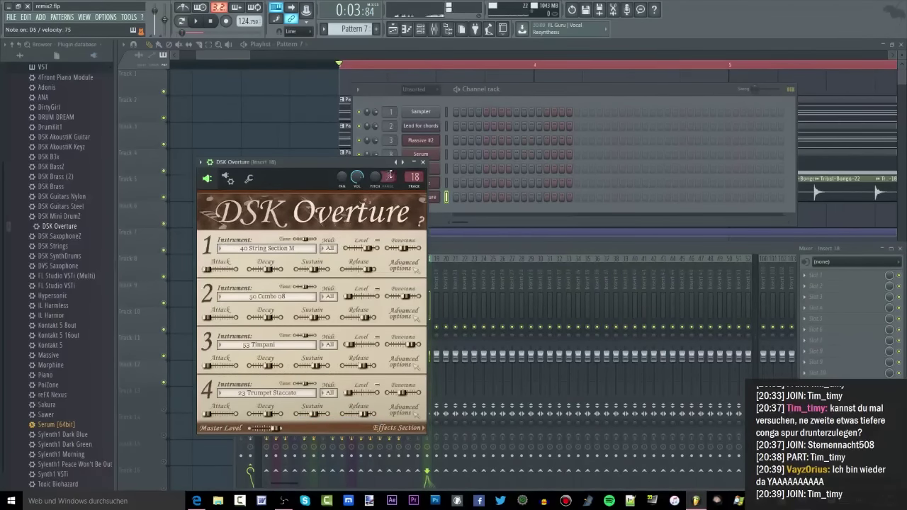
pyautogui.click(432, 316)
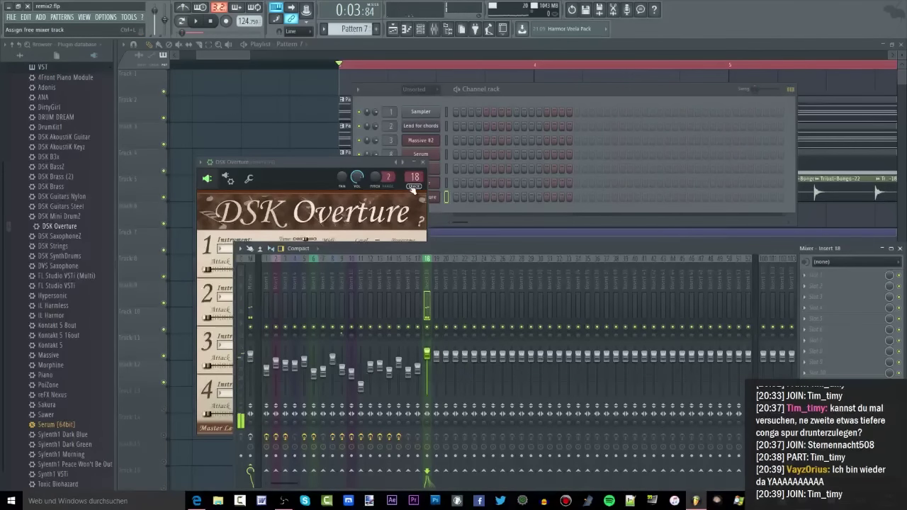
pyautogui.press('w')
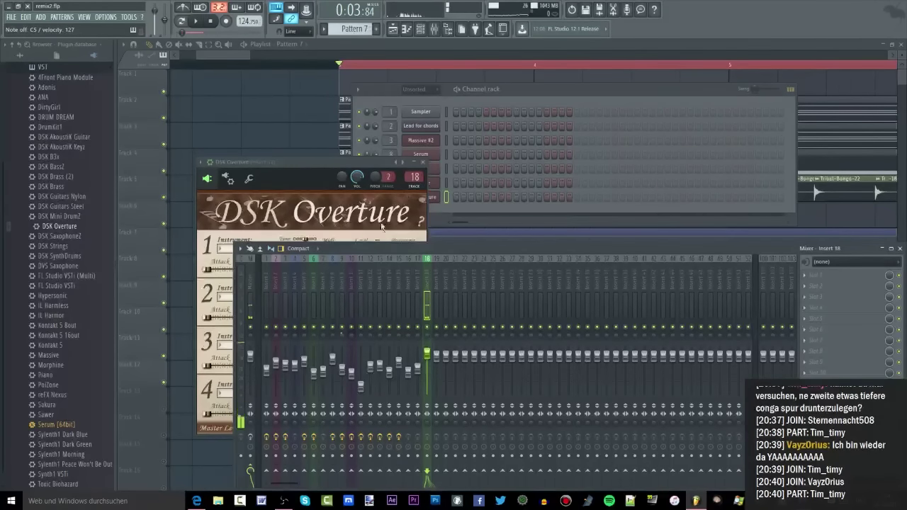
# Open DSK Overture's effects section, then add Fruity Reeverb 2 in slot 6 and Soundgoodizer in slot 9 of mixer insert 18.
pyautogui.click(338, 225)
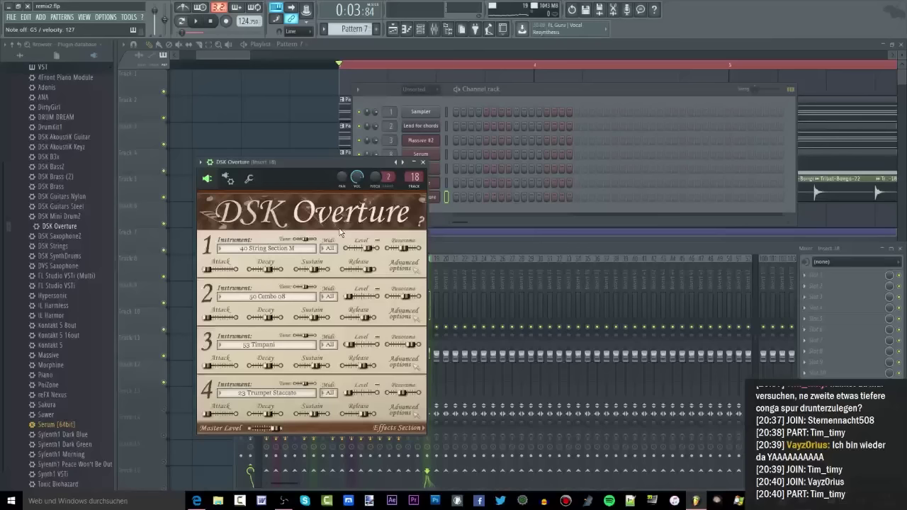
pyautogui.click(401, 428)
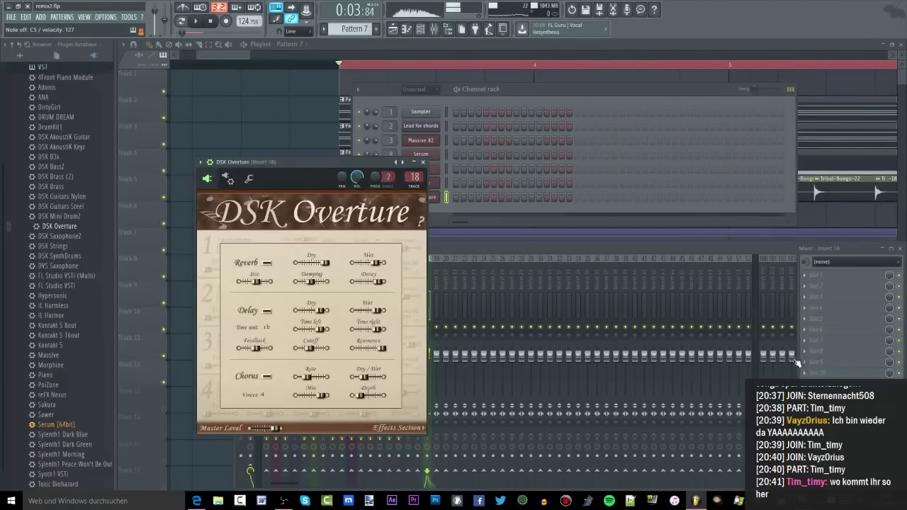
pyautogui.middleClick(832, 330)
pyautogui.click(37, 254)
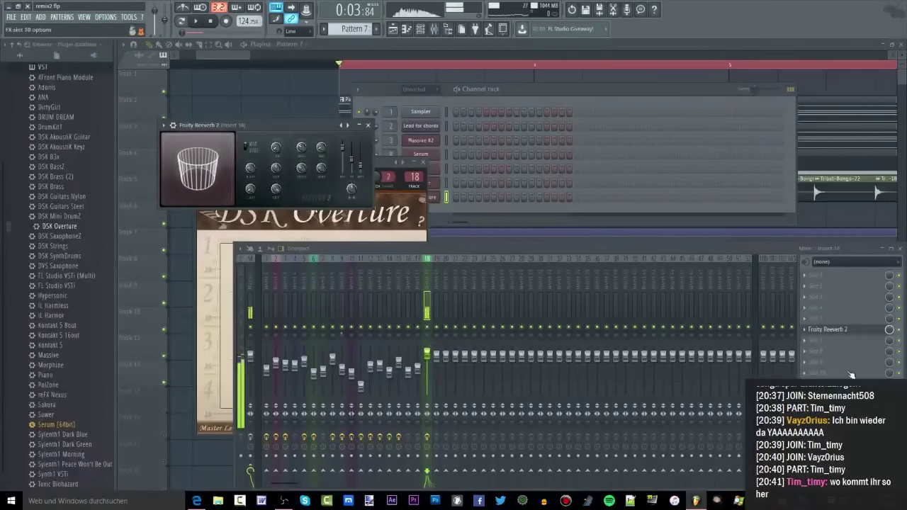
pyautogui.press('F8')
pyautogui.moveTo(649, 291); pyautogui.dragTo(811, 362)
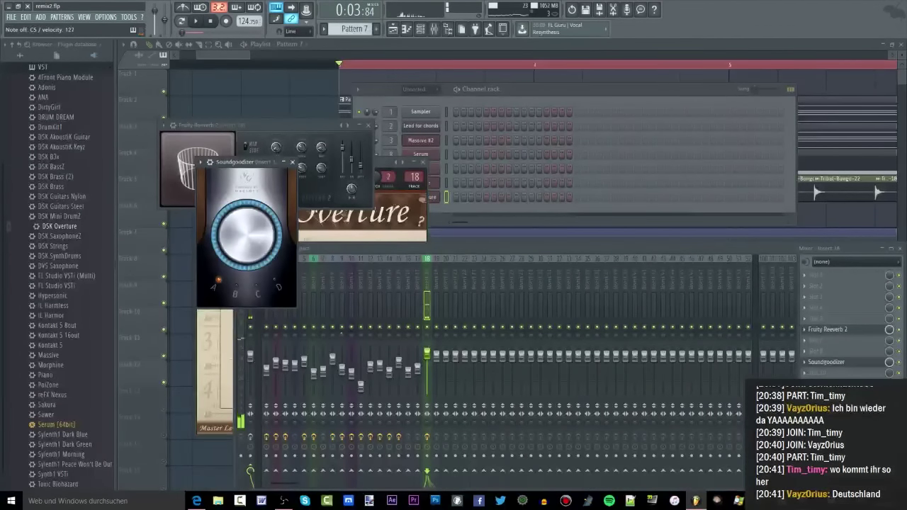
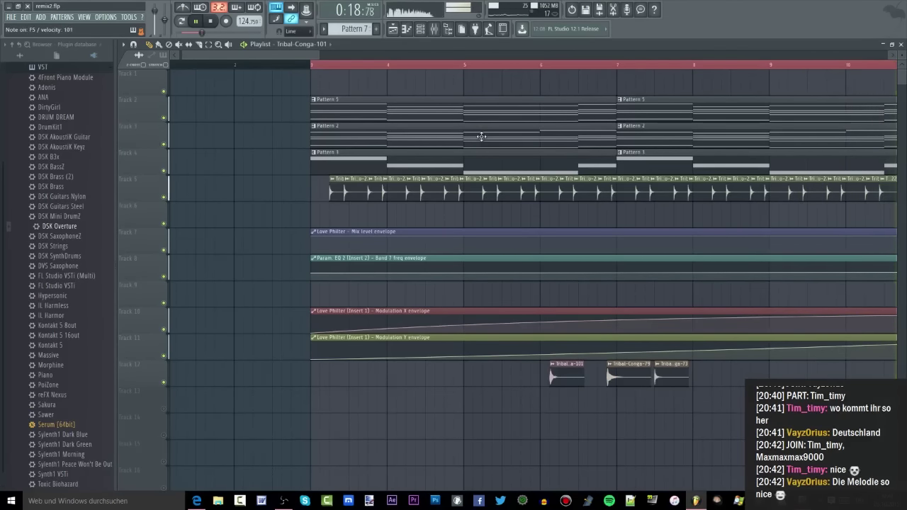
# Audition the loop from bar 3, look over the wider arrangement, and try DSK Overture string notes against the playing loop.
pyautogui.press('space')
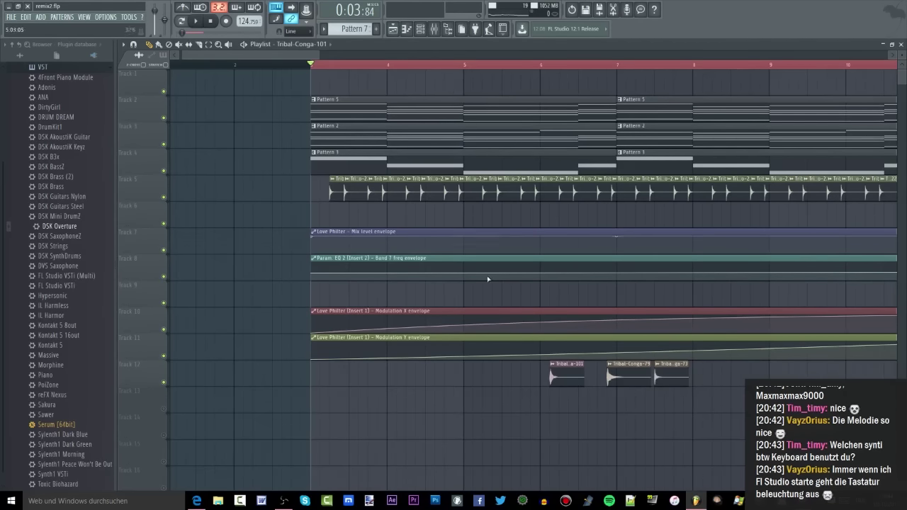
pyautogui.scroll(-2, 480, 288)
pyautogui.press('space')
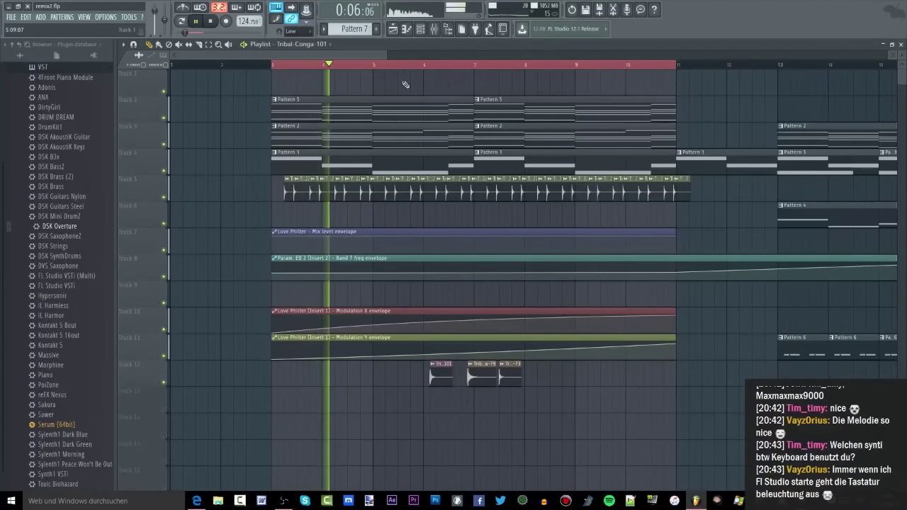
pyautogui.press('space')
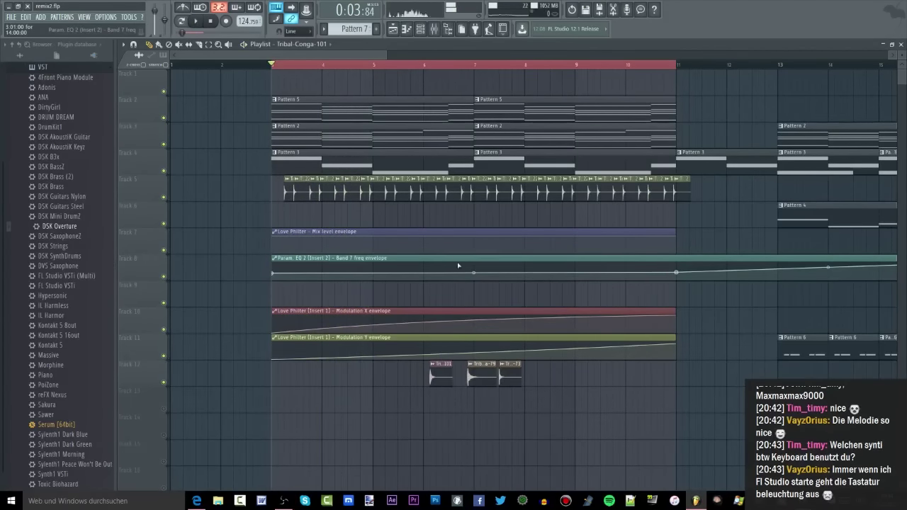
pyautogui.scroll(1, 359, 377)
pyautogui.scroll(-2, 370, 384)
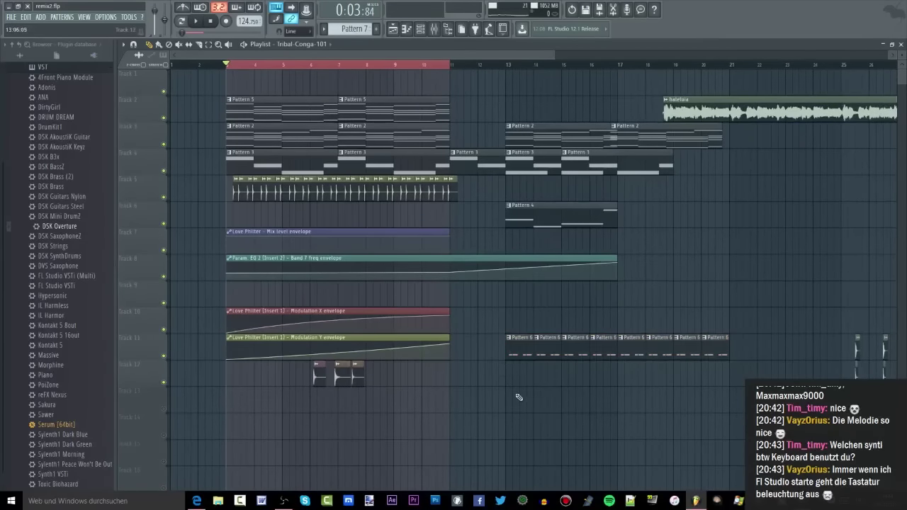
pyautogui.press('F6')
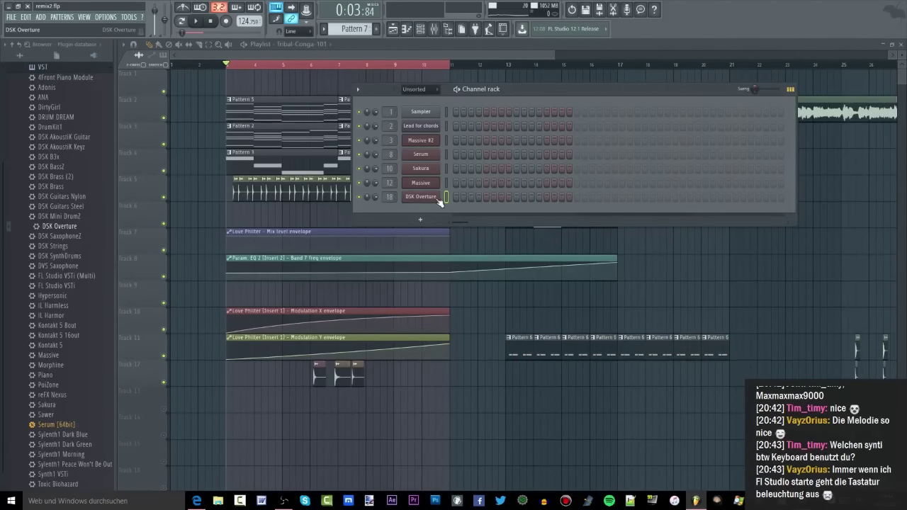
pyautogui.click(423, 197)
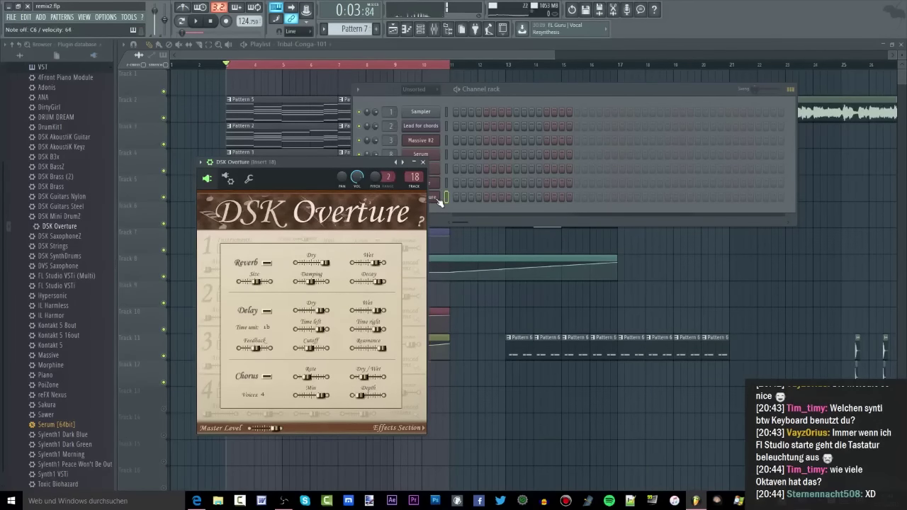
pyautogui.press('space')
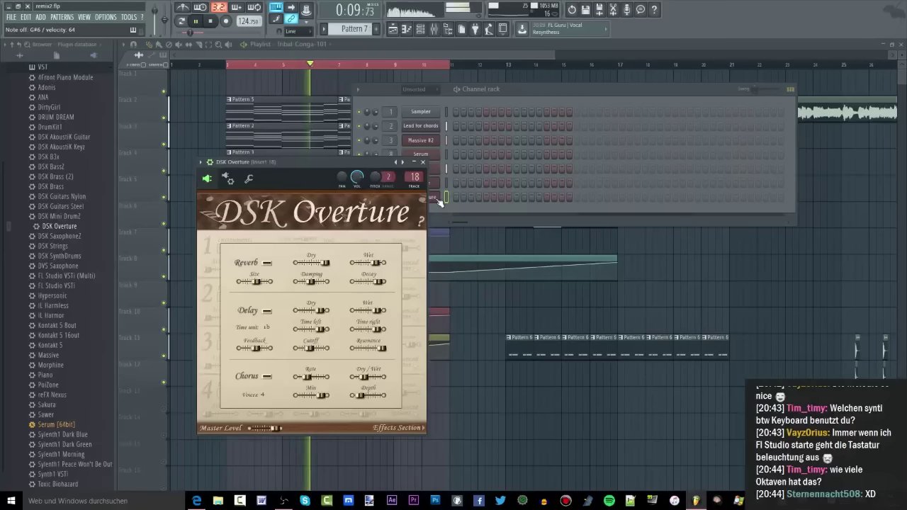
pyautogui.press('space')
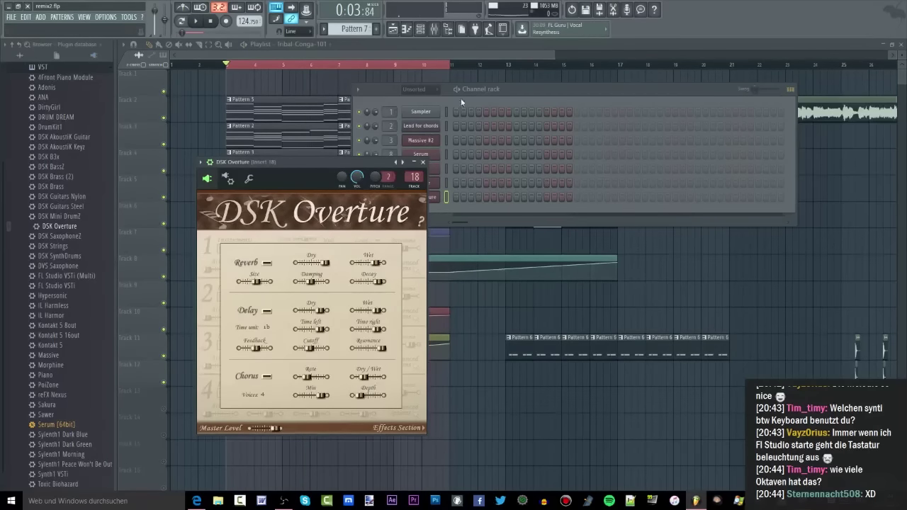
# Clear the open windows from the playlist and move the Tribal-Conga-101 clip on Track 12 earlier into bar 3.
pyautogui.press('F12')
pyautogui.scroll(2, 191, 278)
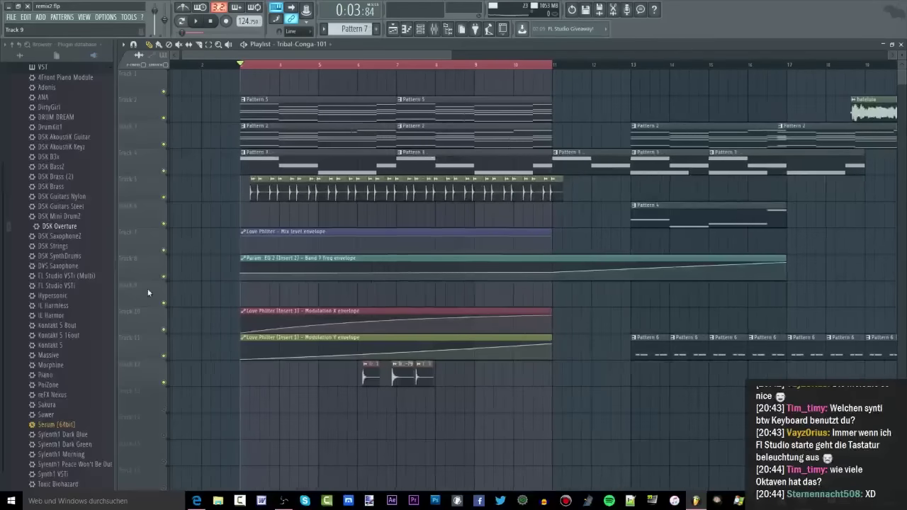
pyautogui.press('space')
pyautogui.moveTo(366, 376); pyautogui.dragTo(267, 375)
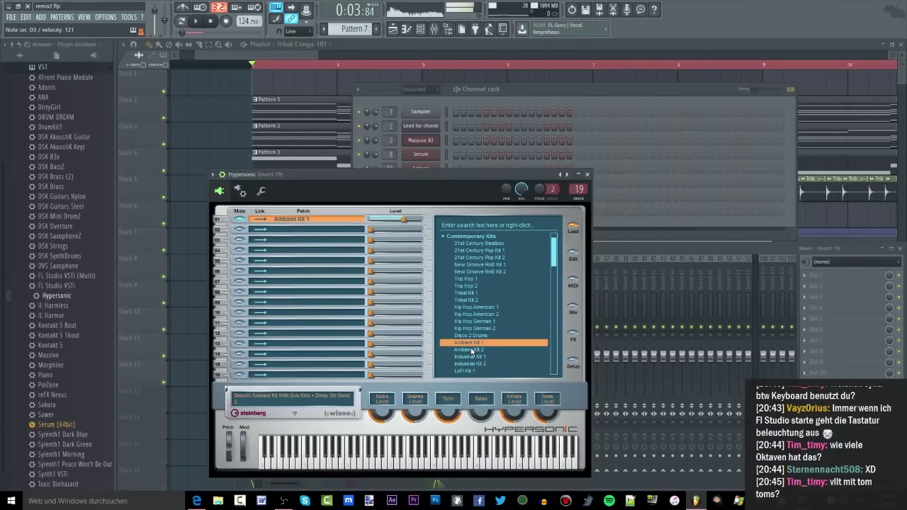
# Audition Hypersonic's Hip Hop German 2, Hip Hop German 1, Ambient Kit 1, LoFi Kit 2 and Industrial Kit 1 patches.
pyautogui.click(473, 328)
pyautogui.scroll(-1, 484, 359)
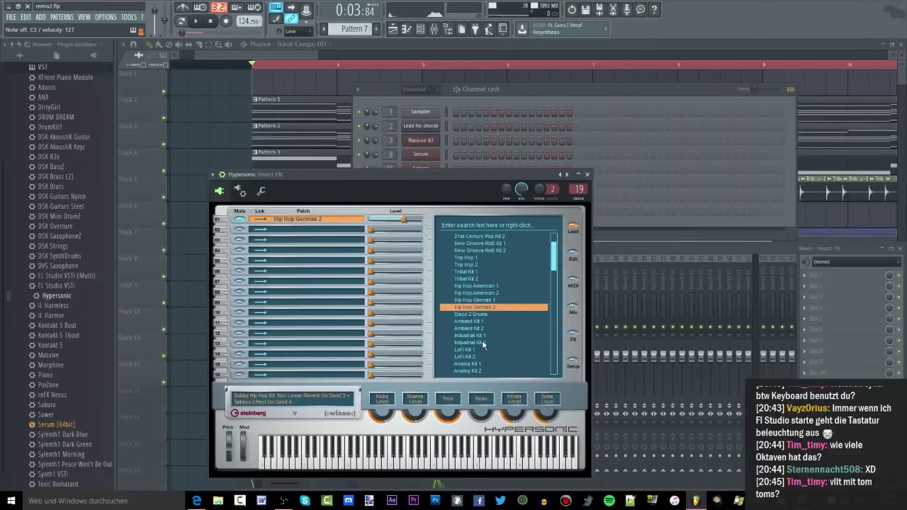
pyautogui.click(482, 300)
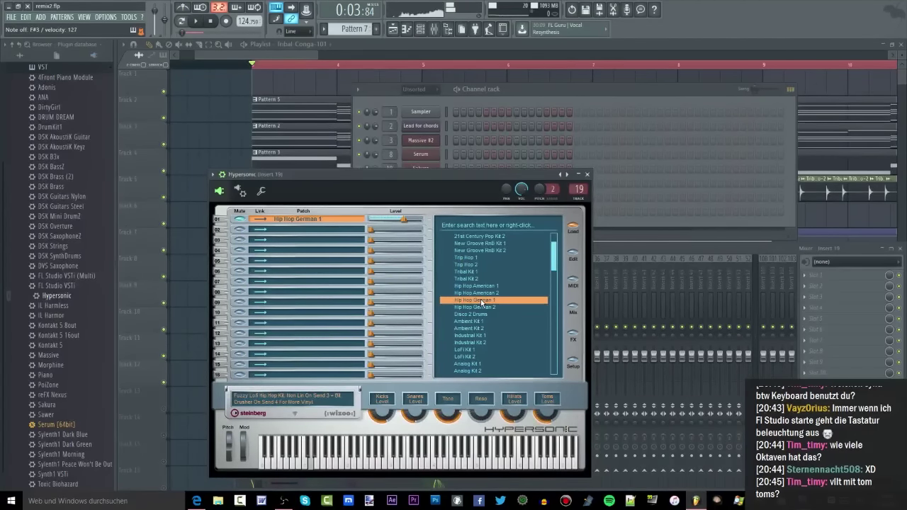
pyautogui.click(489, 322)
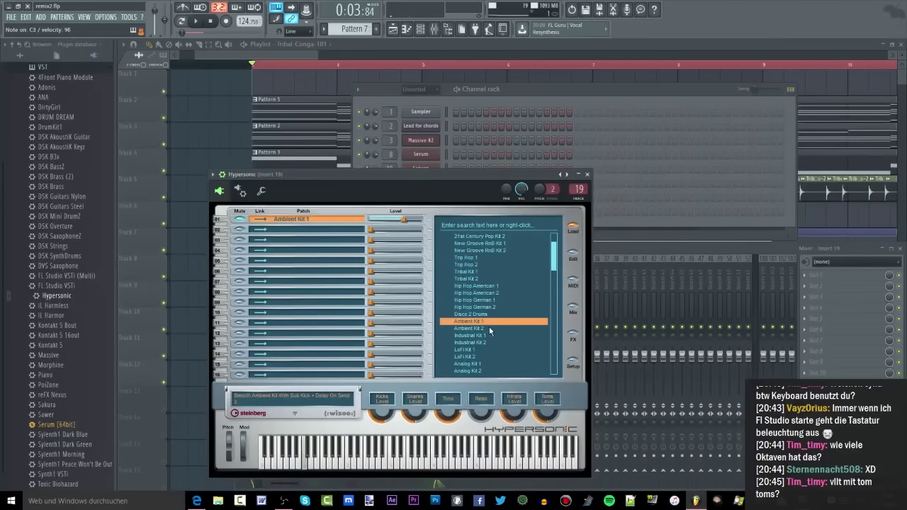
pyautogui.click(477, 334)
pyautogui.click(478, 356)
pyautogui.click(474, 336)
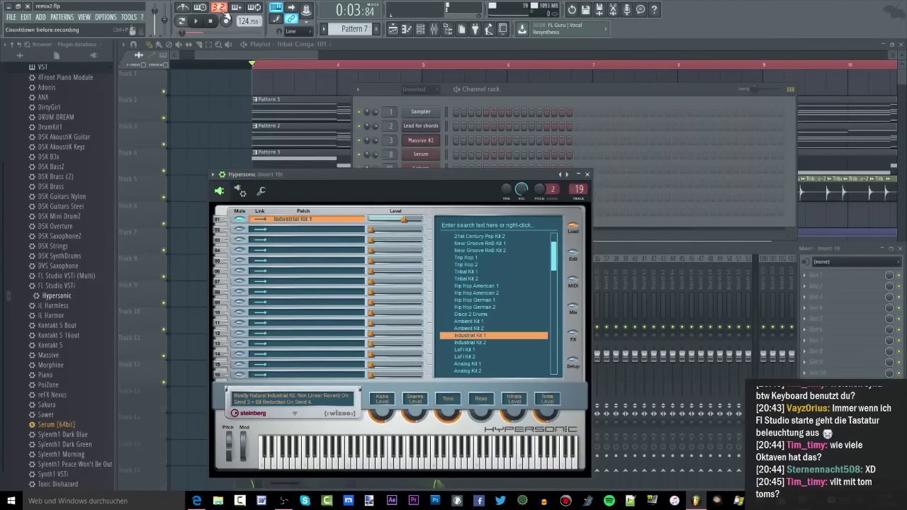
# Compare more Hypersonic kits against the playing loop and load the Hip Hop German 2 patch.
pyautogui.press('space')
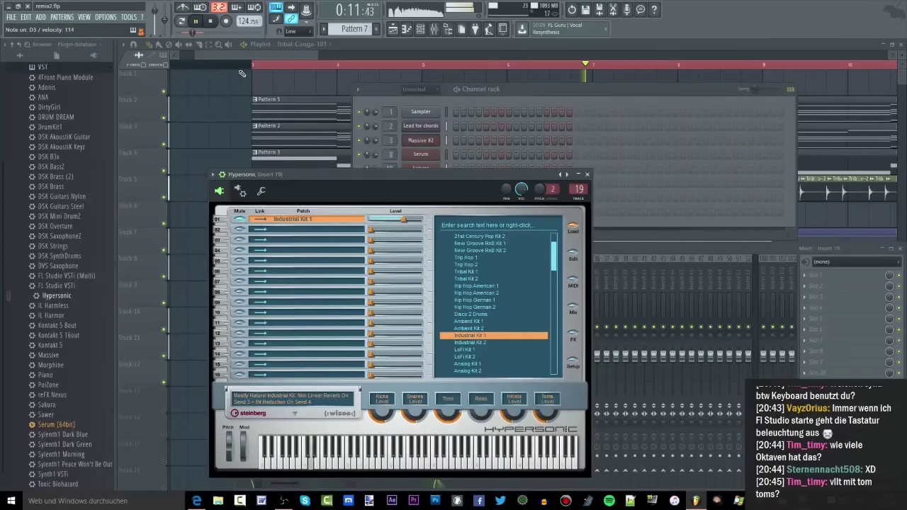
pyautogui.click(469, 343)
pyautogui.click(484, 307)
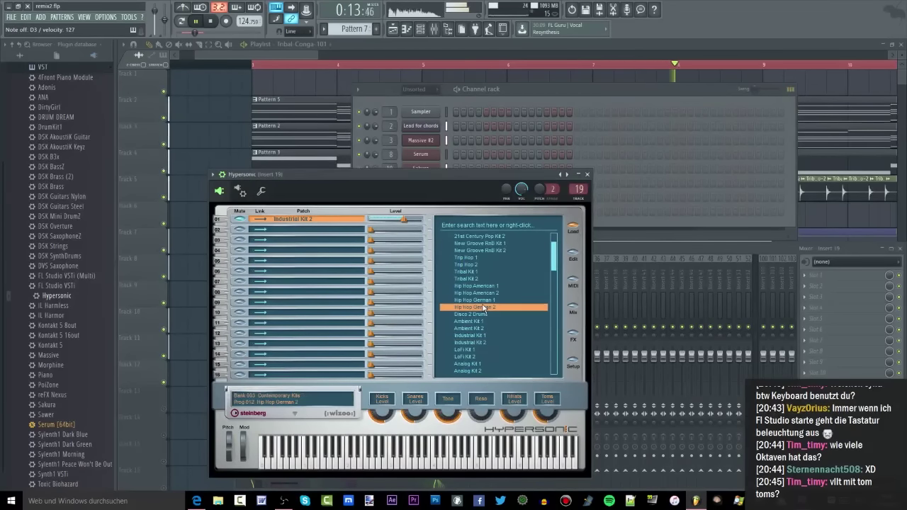
pyautogui.click(481, 287)
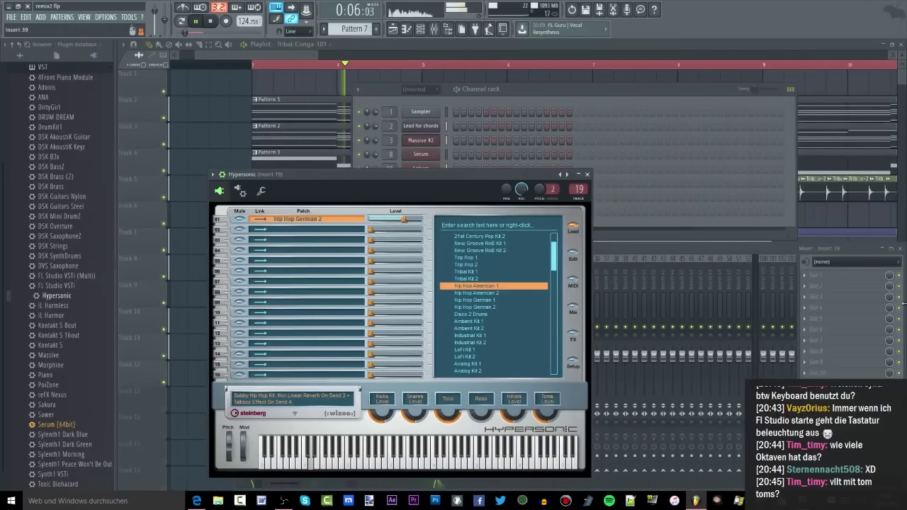
# Write a two-bar Hypersonic drum groove in the piano roll with hits on C3, D3, D#3 and F#3, and audition it.
pyautogui.click(406, 28)
pyautogui.scroll(-8, 405, 170)
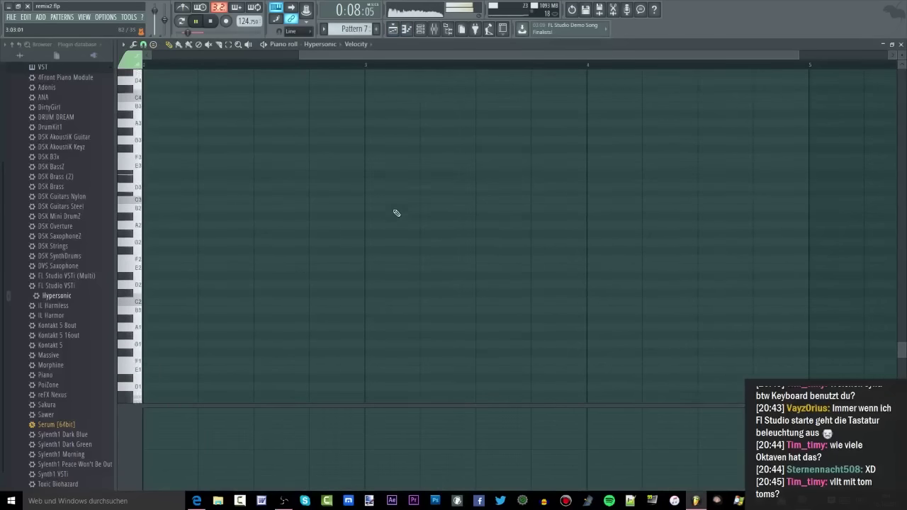
pyautogui.moveTo(188, 178); pyautogui.dragTo(96, 179)
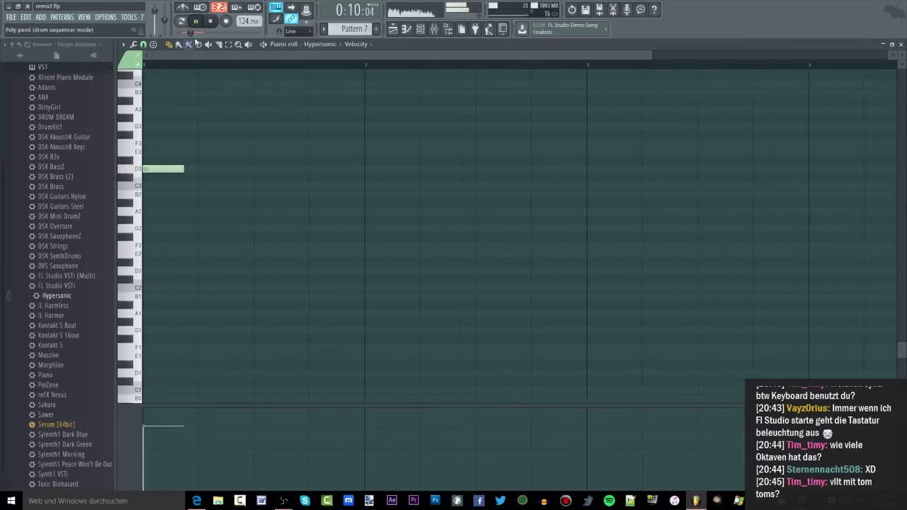
pyautogui.press('space')
pyautogui.moveTo(162, 169); pyautogui.dragTo(193, 168)
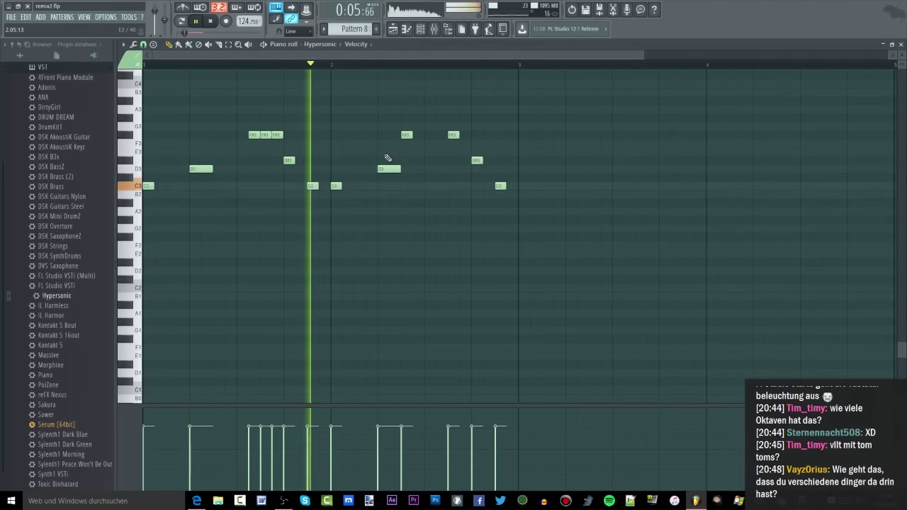
pyautogui.press('space')
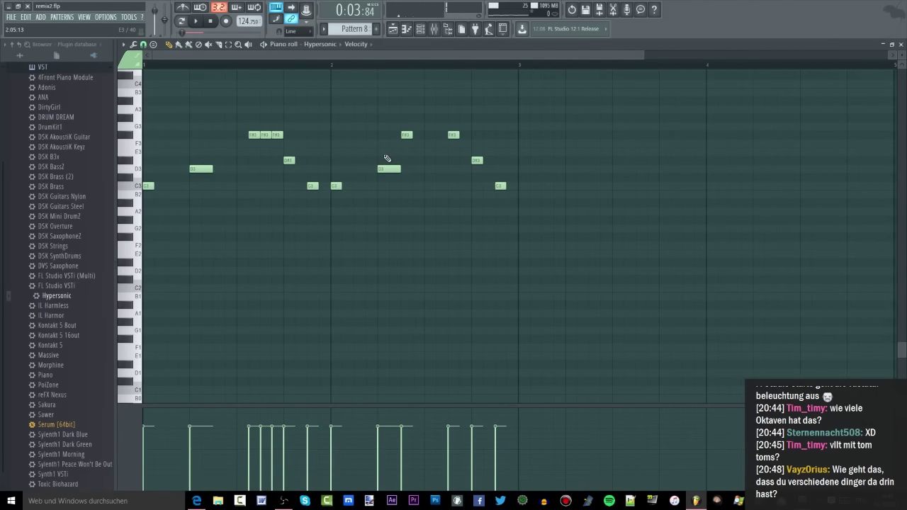
# Reopen Hypersonic from the channel rack, move its window aside, and bring the channel rack in front.
pyautogui.click(420, 29)
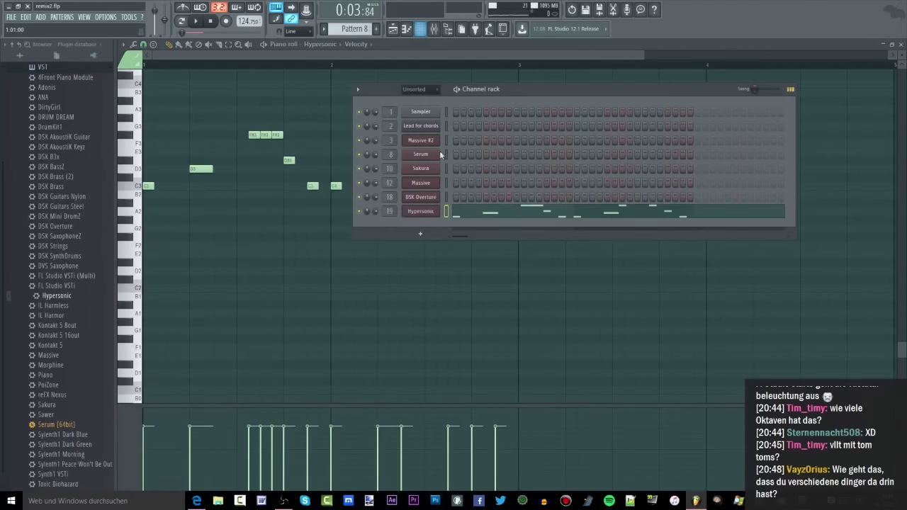
pyautogui.click(421, 210)
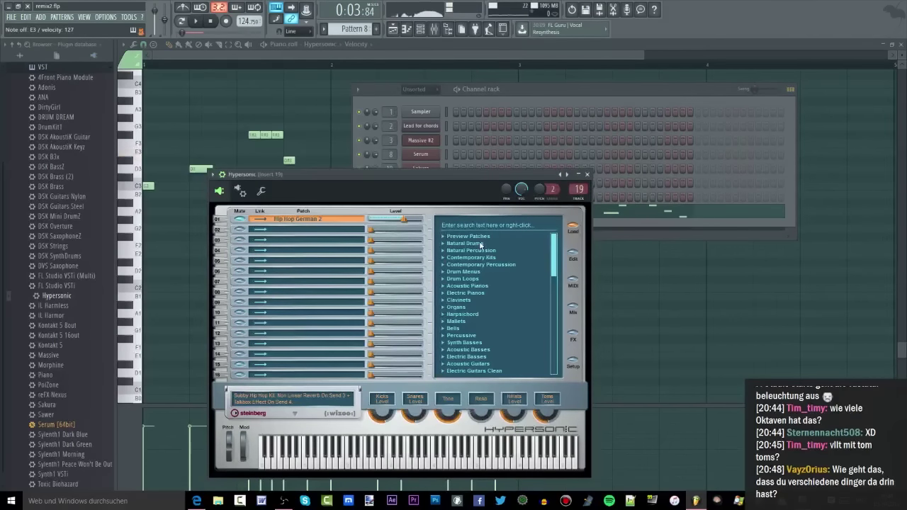
pyautogui.moveTo(436, 182); pyautogui.dragTo(388, 187)
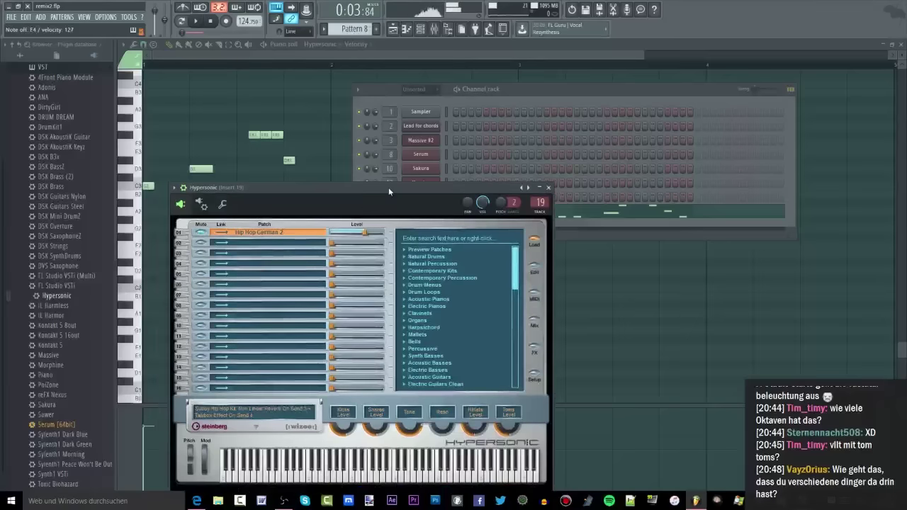
pyautogui.click(481, 88)
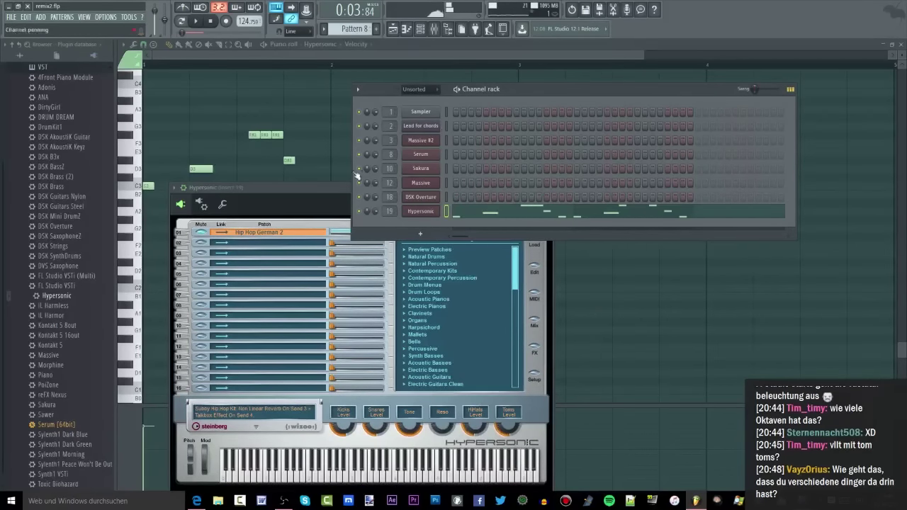
# Move Hypersonic aside, audition its drum groove from the piano roll and check its signal on mixer insert 19.
pyautogui.moveTo(330, 189); pyautogui.dragTo(351, 191)
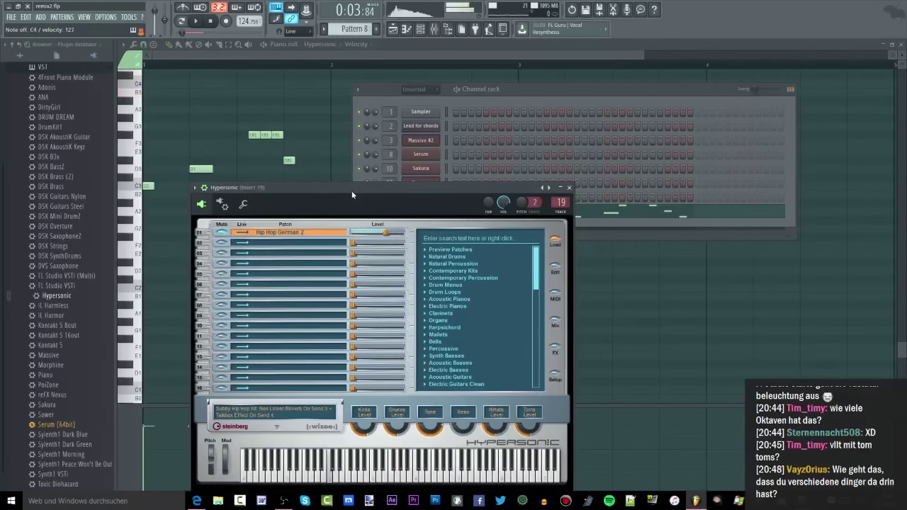
pyautogui.click(228, 60)
pyautogui.press('space')
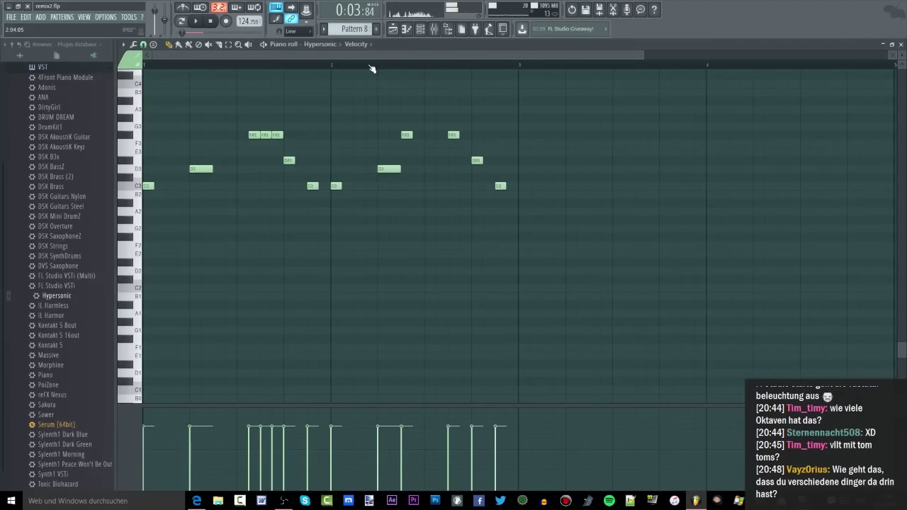
pyautogui.click(436, 29)
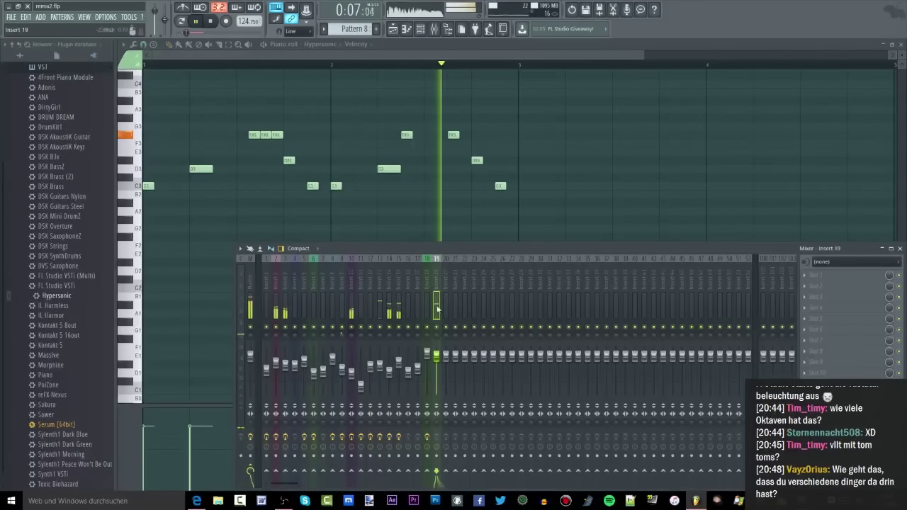
pyautogui.press('F9')
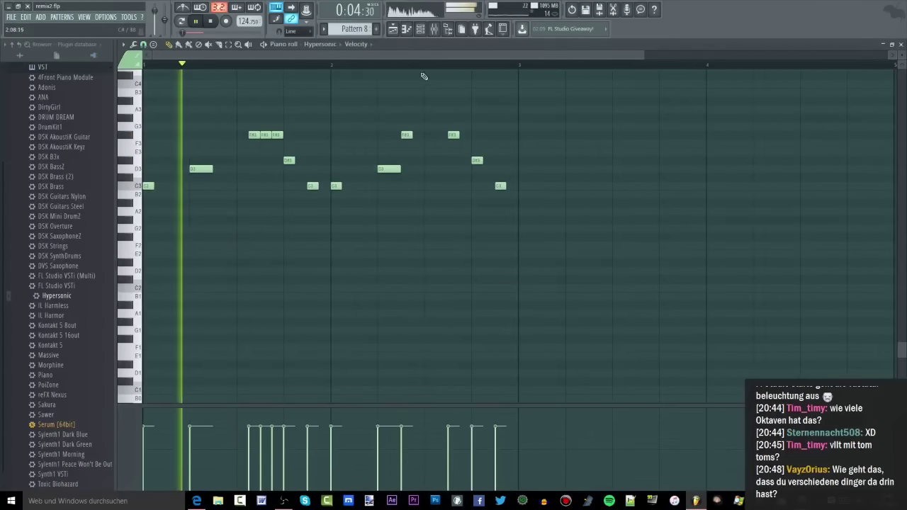
# Repeat the Pattern 8 drum clip along track 13 of the playlist so it fills bars 3 to 11.
pyautogui.click(392, 29)
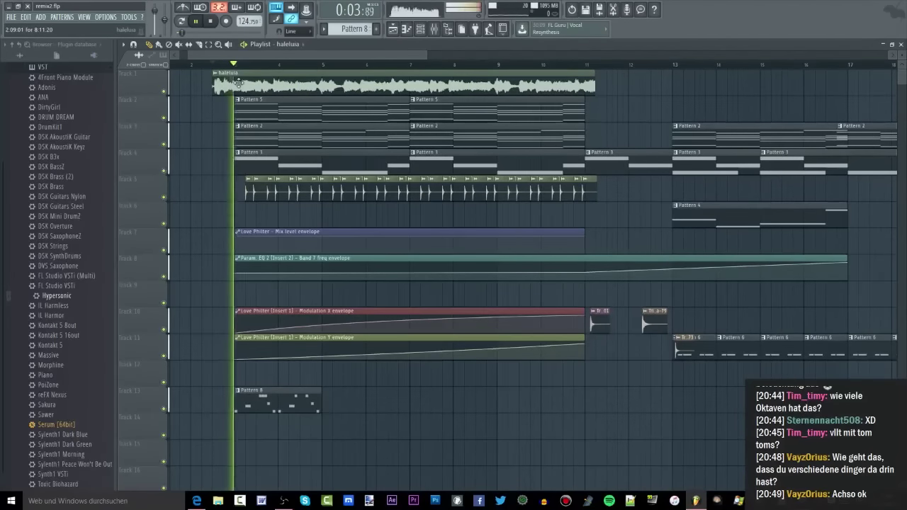
pyautogui.scroll(3, 238, 83)
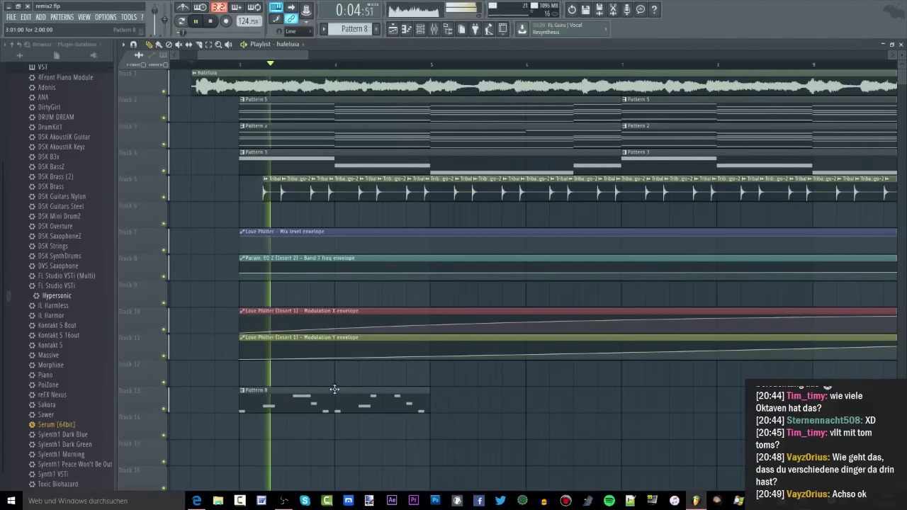
pyautogui.moveTo(290, 406); pyautogui.dragTo(676, 407)
pyautogui.scroll(-2, 471, 405)
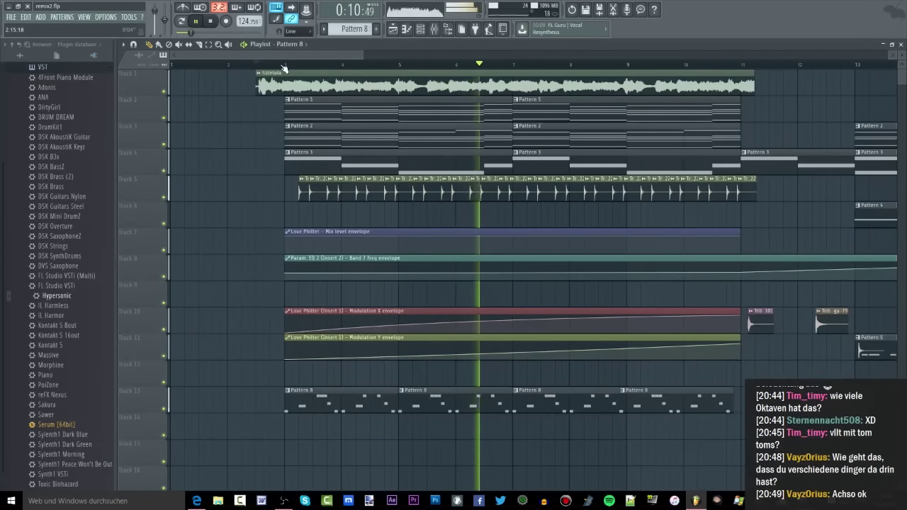
# Select bars 3 to 11 as the playback loop, move the trap drum clips from bar 25 to bar 3, and play them.
pyautogui.moveTo(285, 65); pyautogui.dragTo(729, 76)
pyautogui.click(253, 64)
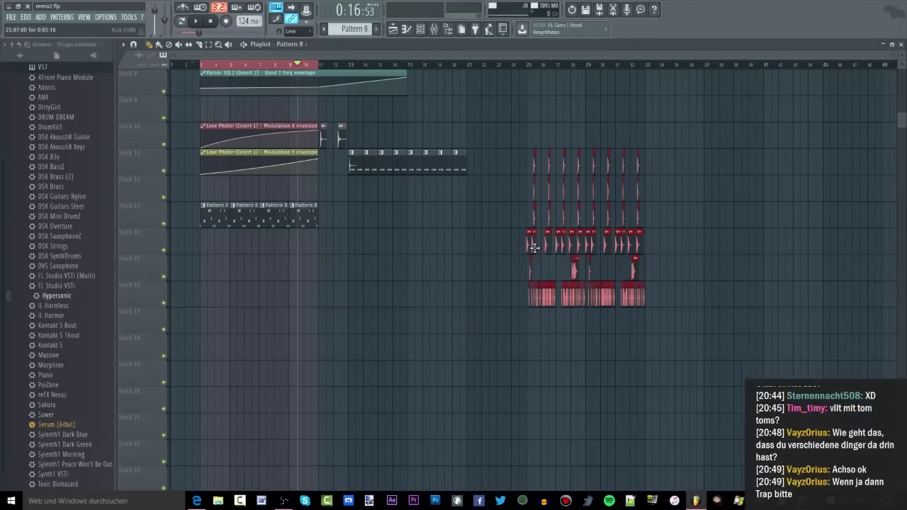
pyautogui.moveTo(534, 248); pyautogui.dragTo(210, 331)
pyautogui.click(433, 29)
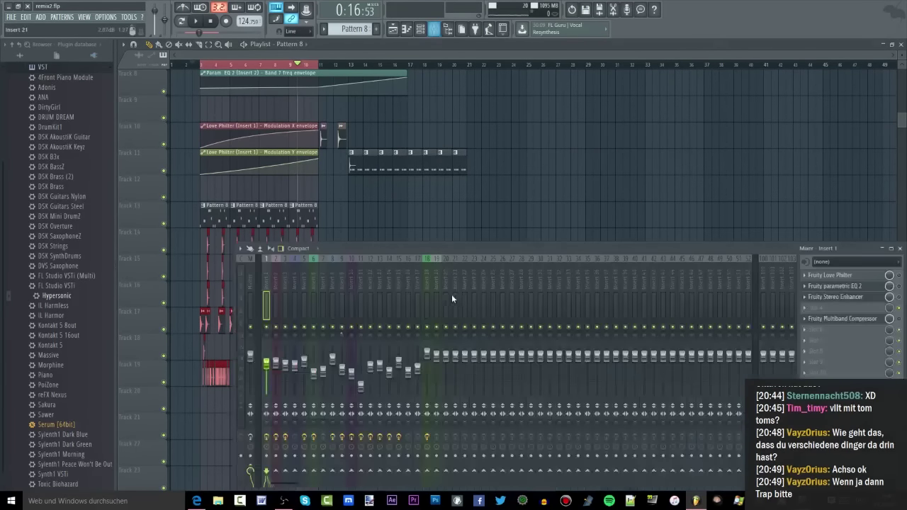
pyautogui.press('space')
pyautogui.scroll(5, 203, 178)
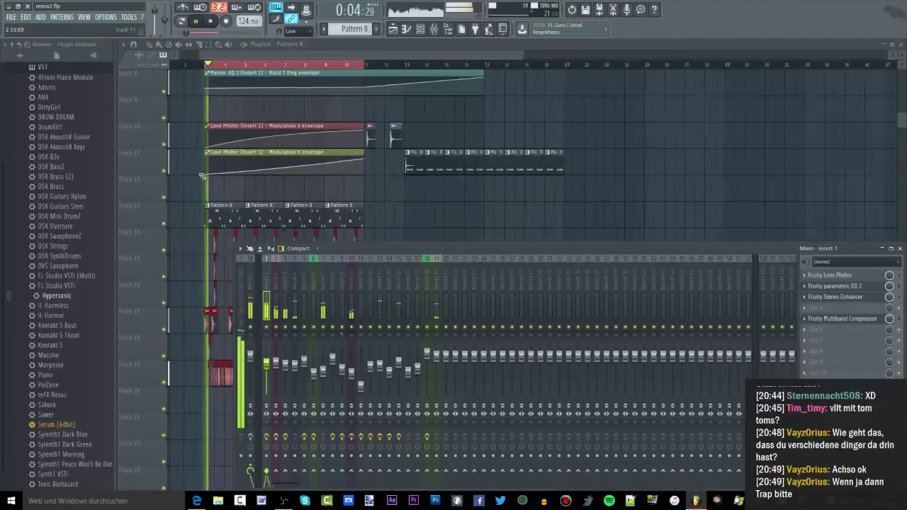
# Move the four Pattern 8 clips on track 13 out of the loop so they start at bar 11.
pyautogui.click(240, 218)
pyautogui.scroll(-3, 240, 218)
pyautogui.moveTo(617, 216); pyautogui.dragTo(241, 215)
pyautogui.moveTo(246, 216); pyautogui.dragTo(549, 218)
pyautogui.scroll(4, 548, 218)
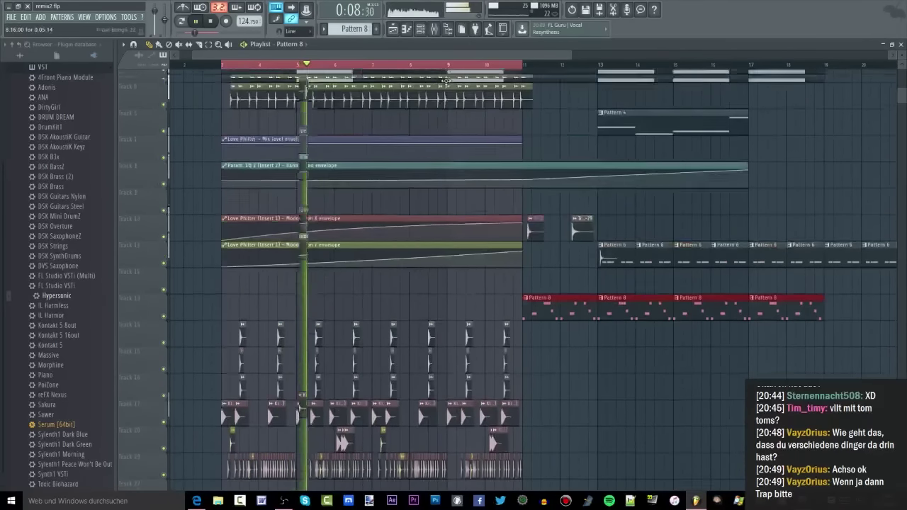
# Open the HiHat Closed 015 Machine channel and audition shaker samples from the ProducerSpot-Tribal-Drums folder as a replacement.
pyautogui.click(434, 30)
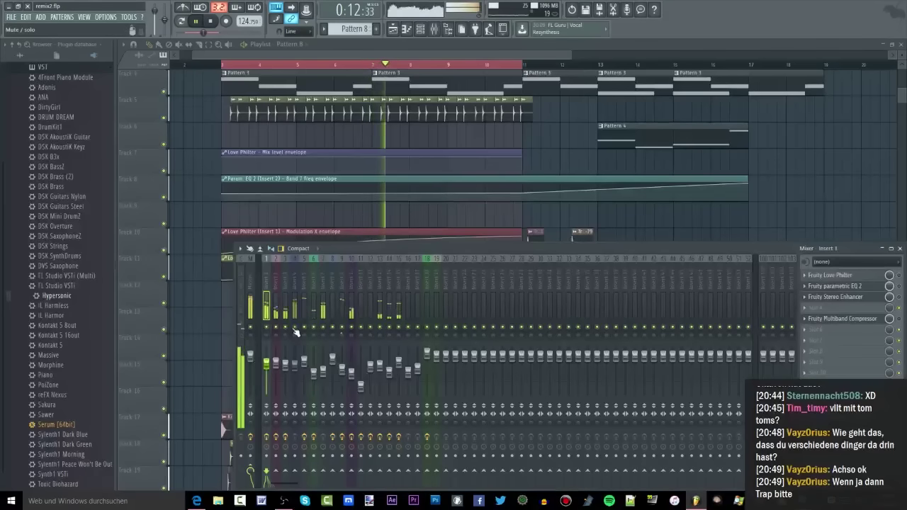
pyautogui.click(320, 374)
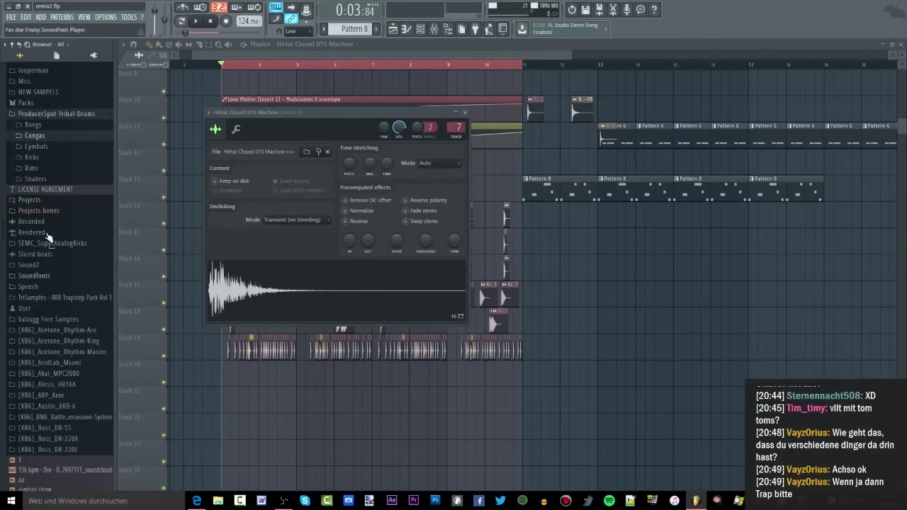
pyautogui.click(39, 170)
pyautogui.click(38, 170)
pyautogui.click(37, 178)
pyautogui.click(35, 217)
pyautogui.click(37, 226)
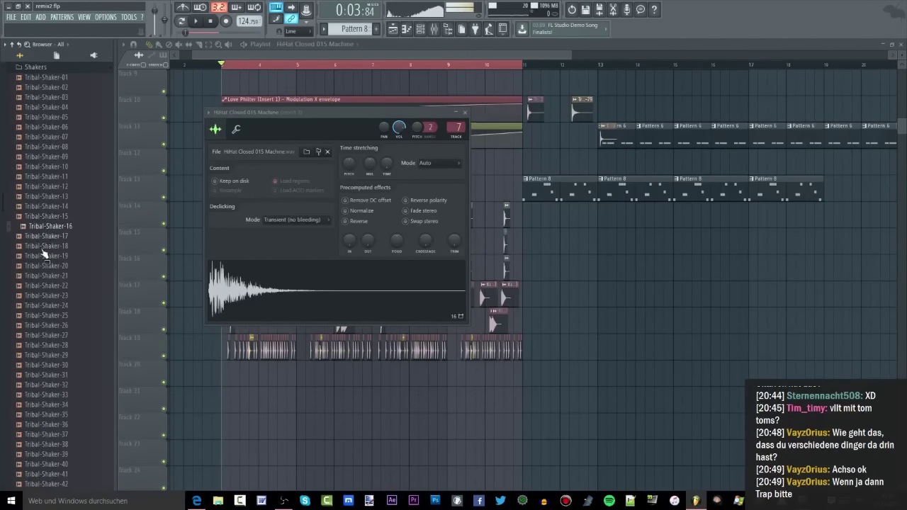
# Replace the closed hi-hat sample with Closed Hat 005 Tight and Wide from TriSamples 808 Trapstep Pack's Hats & Cymbals folder.
pyautogui.scroll(-8, 59, 259)
pyautogui.click(74, 218)
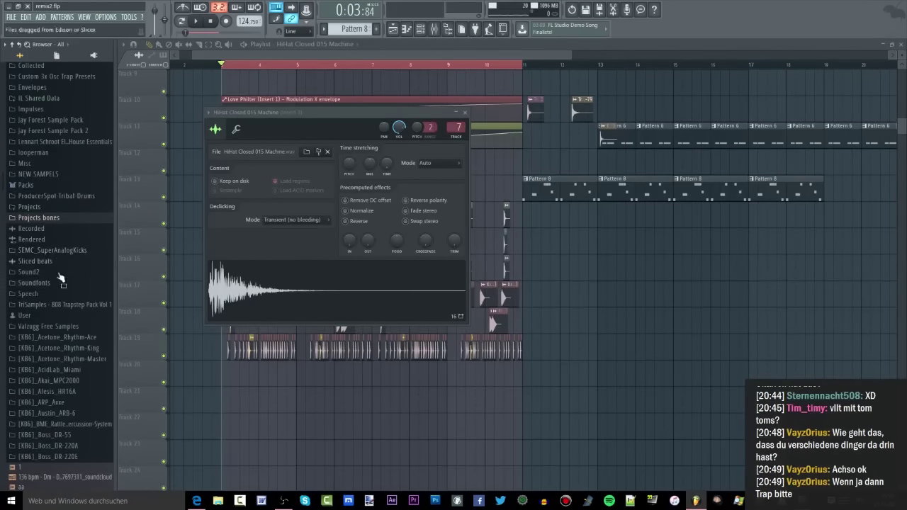
pyautogui.click(71, 304)
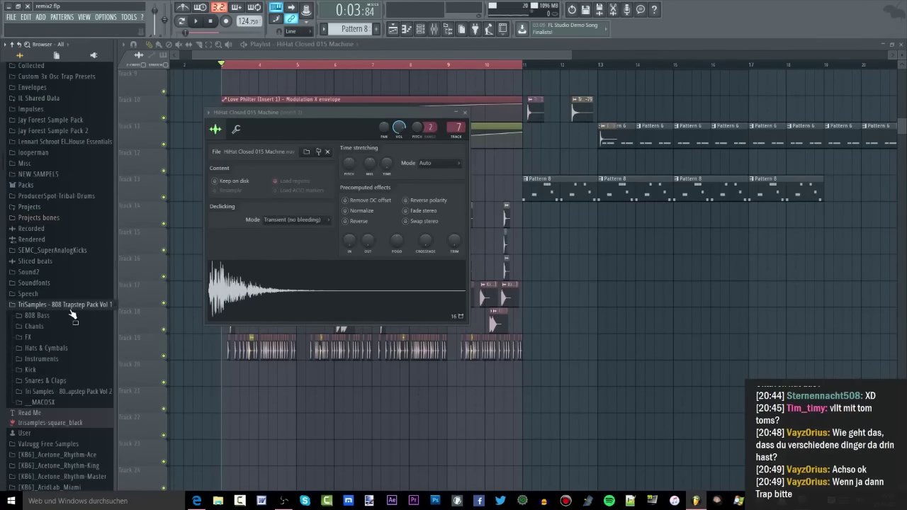
pyautogui.click(61, 351)
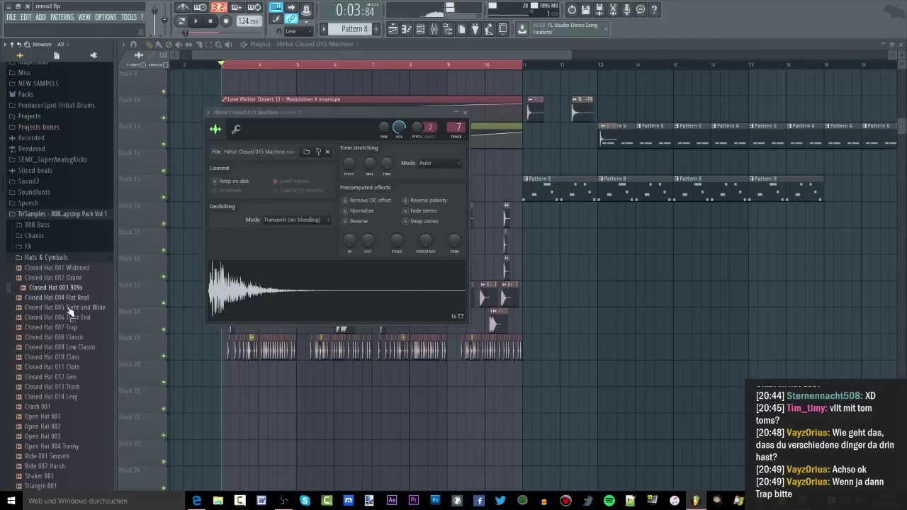
pyautogui.moveTo(279, 290); pyautogui.dragTo(281, 292)
# Play the loop and balance the new hi-hat on insert 7 against inserts 5 and 6 in the mixer.
pyautogui.press('space')
pyautogui.press('F9')
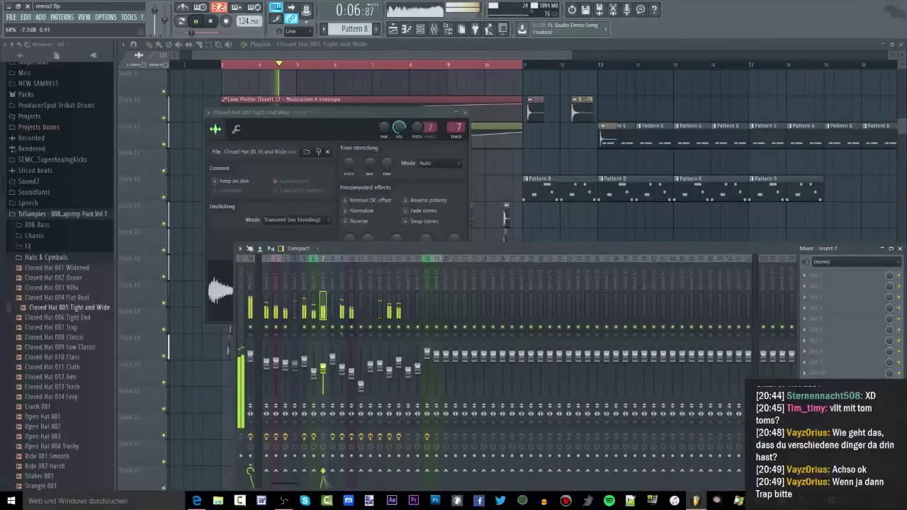
pyautogui.click(306, 318)
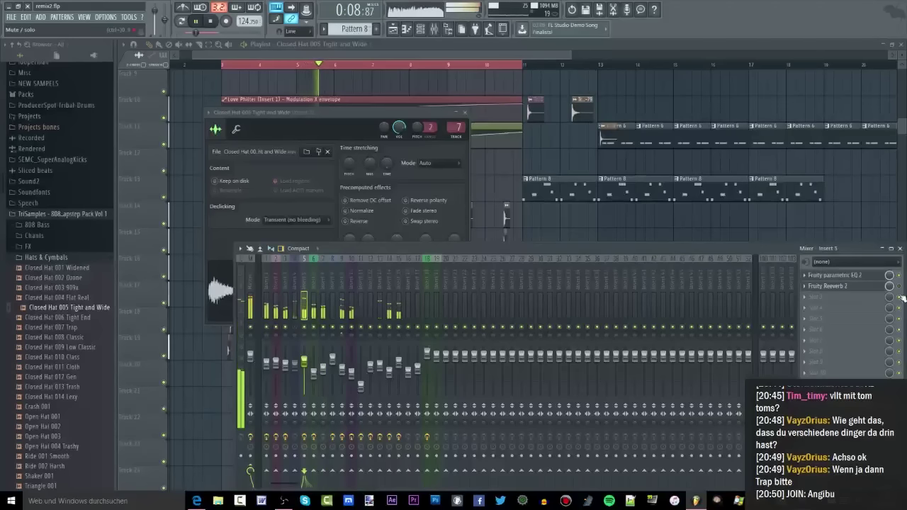
pyautogui.click(316, 318)
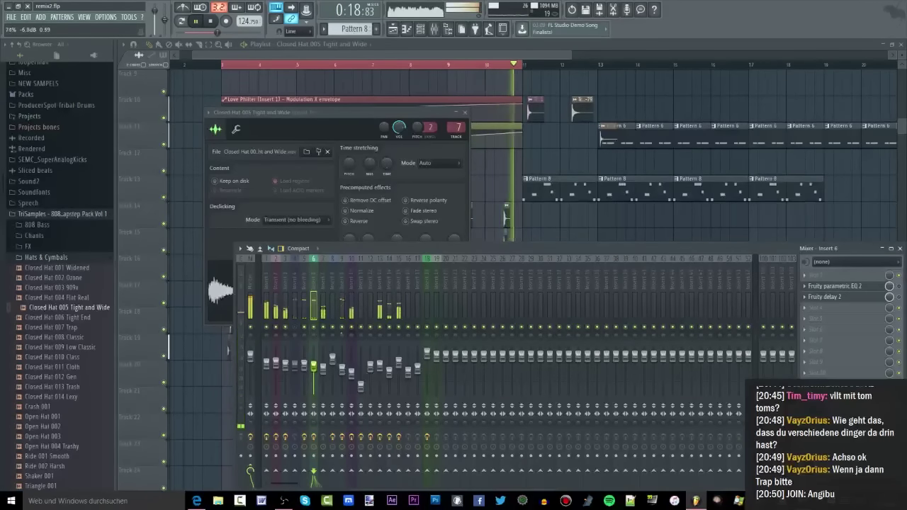
# Stop playback and audition JL - Snare (1) from the Snare folder of the Jannick Larsen pack in Jay Forest Sample Pack.
pyautogui.press('F5')
pyautogui.scroll(3, 300, 297)
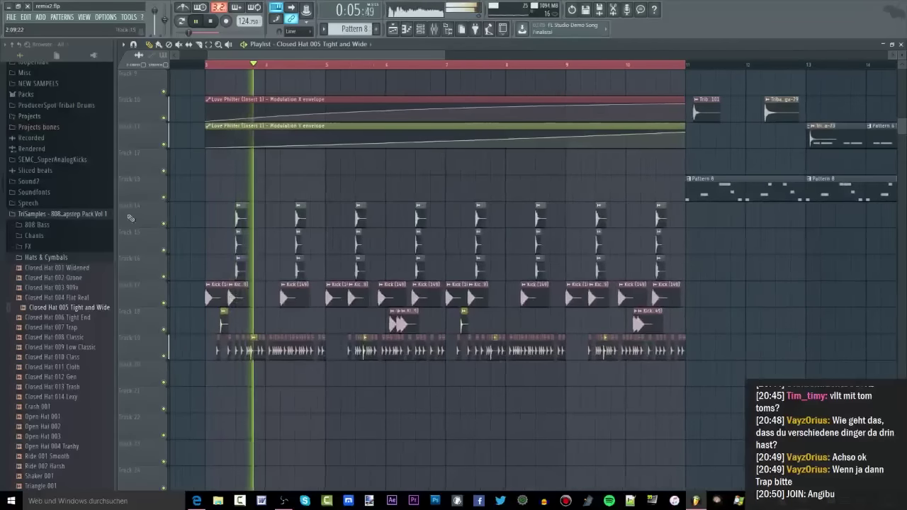
pyautogui.click(46, 214)
pyautogui.press('space')
pyautogui.scroll(6, 68, 252)
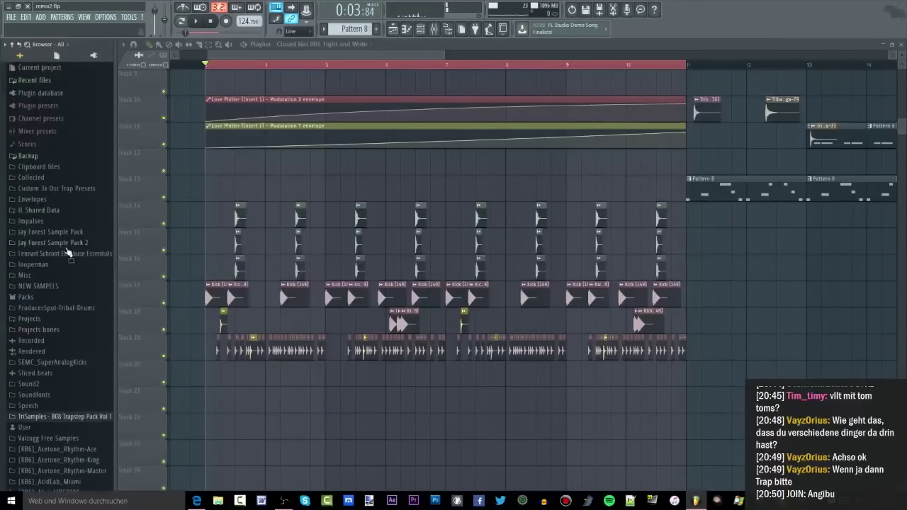
pyautogui.click(69, 234)
pyautogui.click(62, 244)
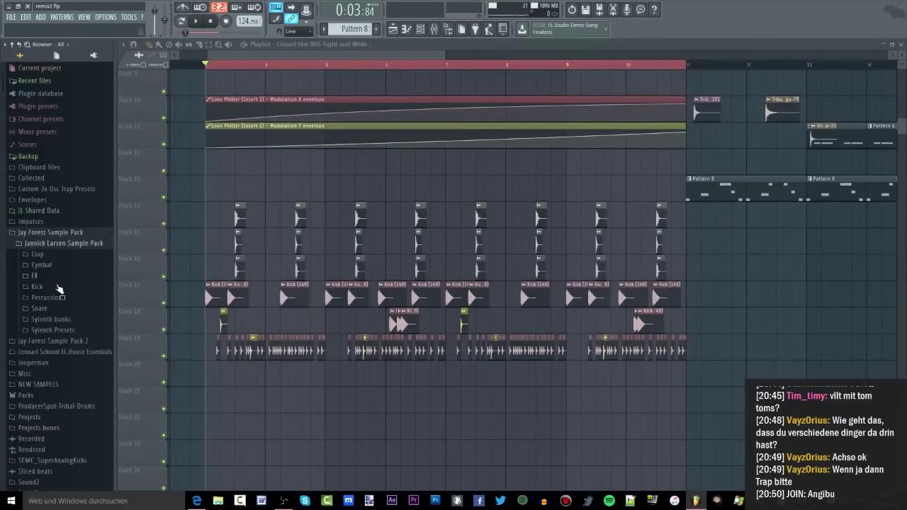
pyautogui.click(39, 308)
pyautogui.scroll(5, 249, 155)
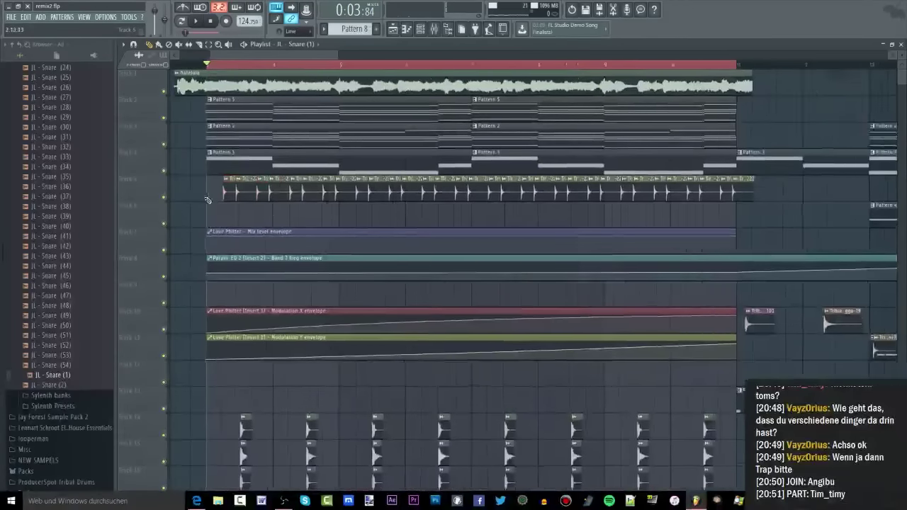
# Replace the long opening F3 note of Pattern 3's Massive #2 part with two shorter F3 notes and audition the rhythm.
pyautogui.doubleClick(249, 156)
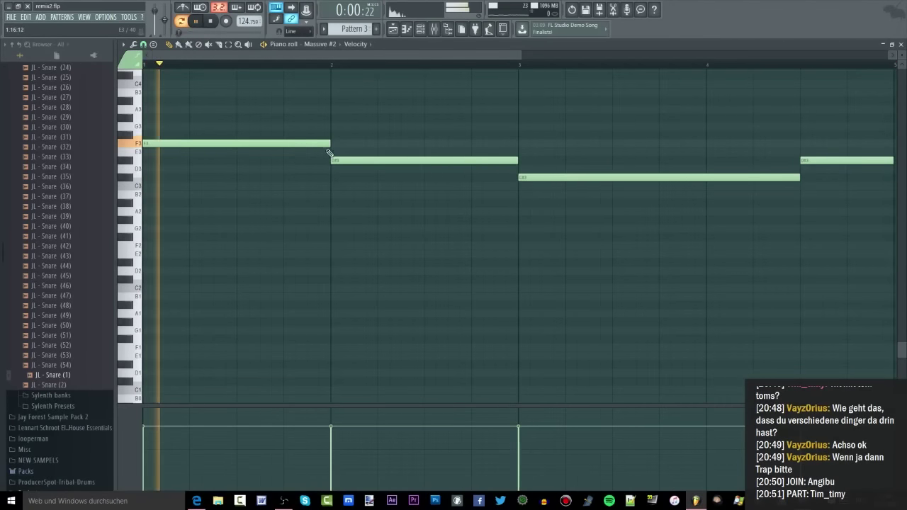
pyautogui.press('space')
pyautogui.click(230, 143)
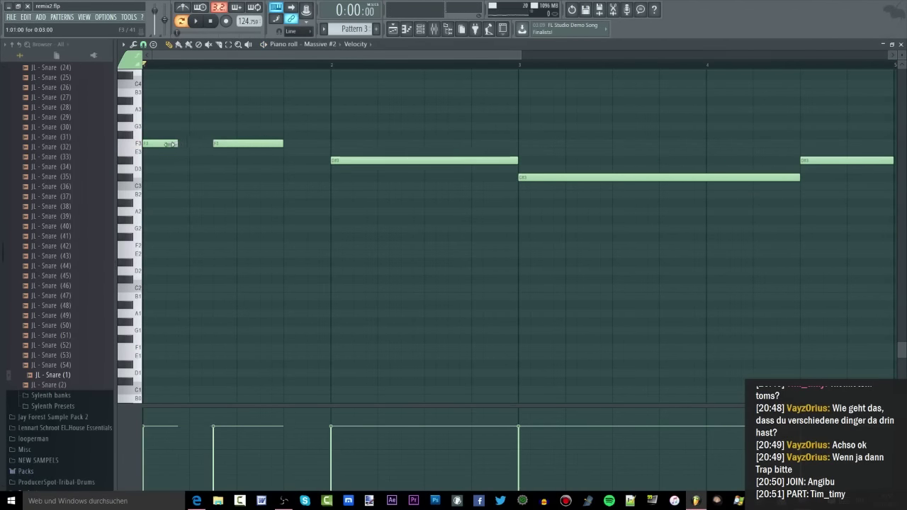
pyautogui.press('space')
pyautogui.moveTo(166, 143); pyautogui.dragTo(178, 143)
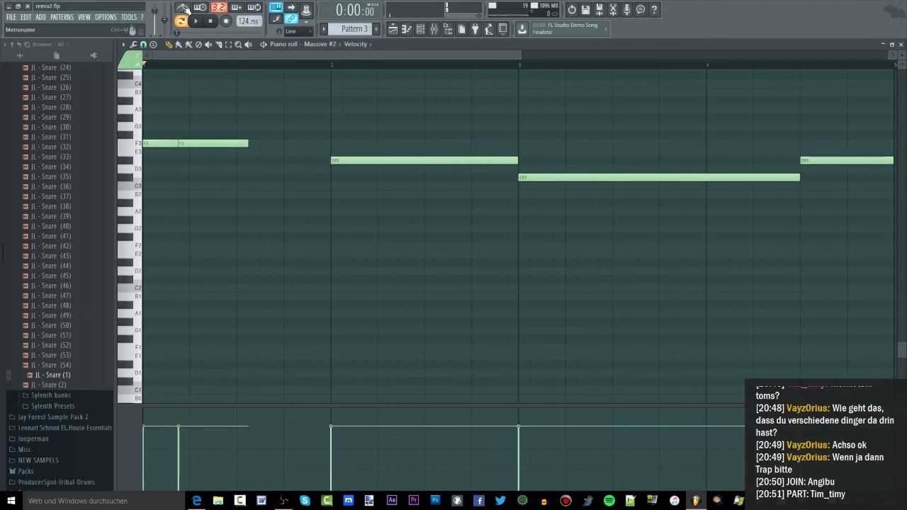
pyautogui.press('space')
pyautogui.press('space')
pyautogui.click(183, 8)
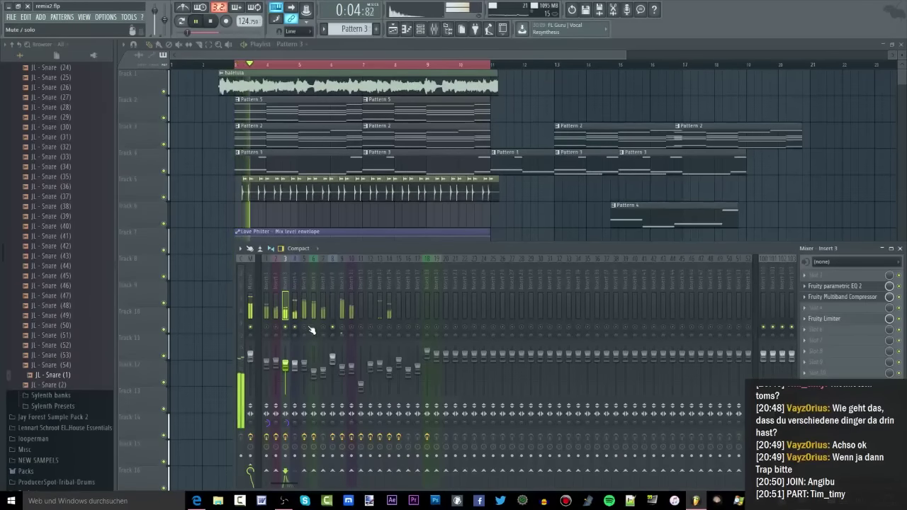
# Clear the Kick (149) clips from track 17 within the loop, keeping a single one near bar 10.
pyautogui.click(354, 232)
pyautogui.scroll(-3, 378, 259)
pyautogui.keyDown('ctrl'); pyautogui.scroll(-1, 251, 324); pyautogui.keyUp('ctrl')
pyautogui.keyDown('ctrl'); pyautogui.scroll(3, 234, 364); pyautogui.keyUp('ctrl')
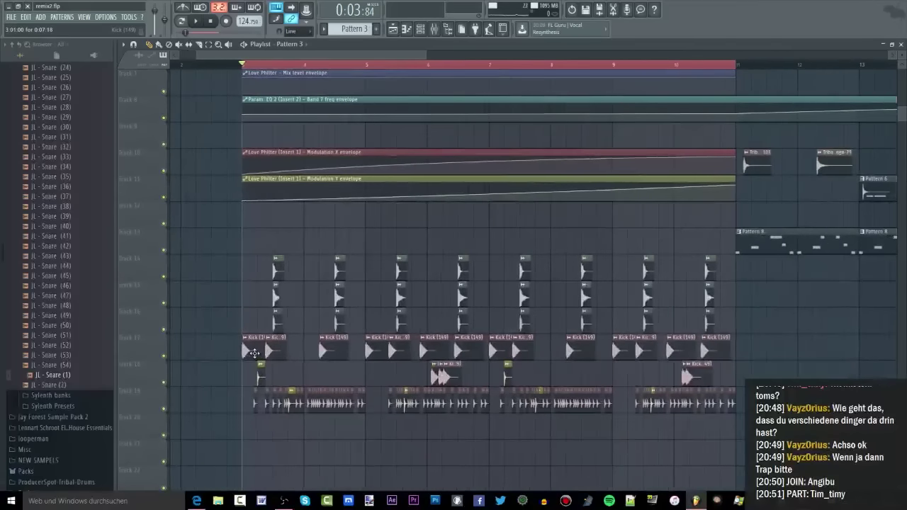
pyautogui.moveTo(254, 353); pyautogui.dragTo(486, 347)
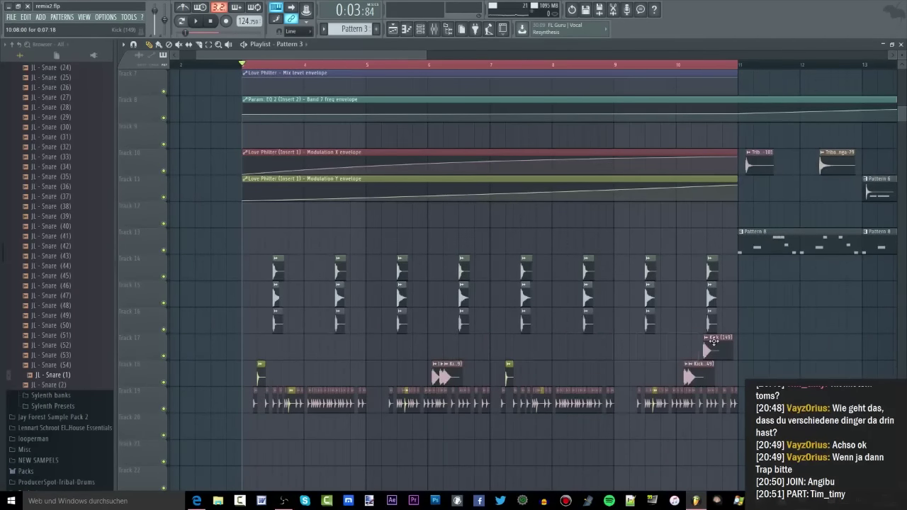
# Play the loop, adjust insert 9's level, inspect its Fruity Convolver and add another effect in the slot below it.
pyautogui.press('space')
pyautogui.press('F9')
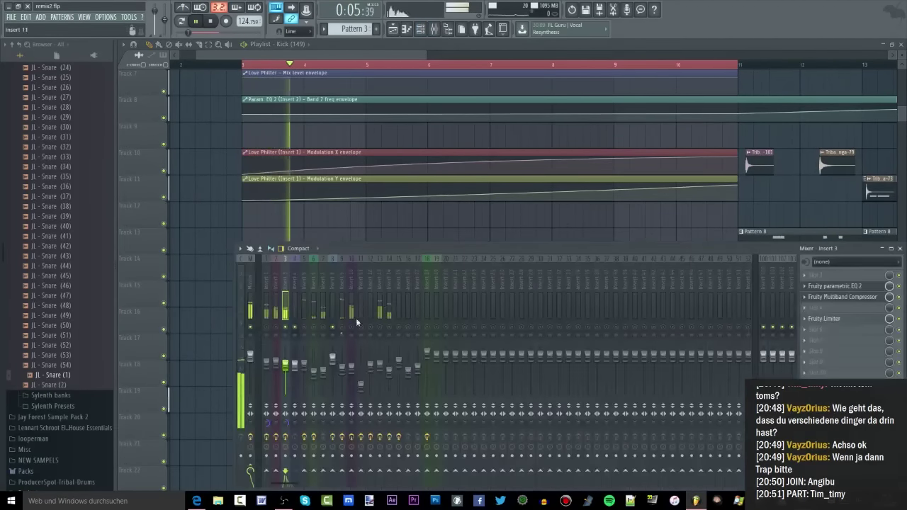
pyautogui.click(341, 370)
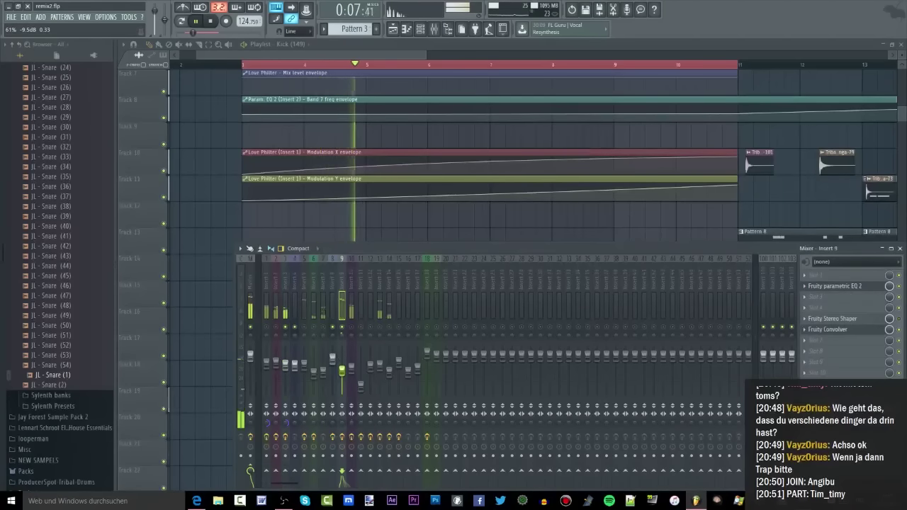
pyautogui.click(827, 330)
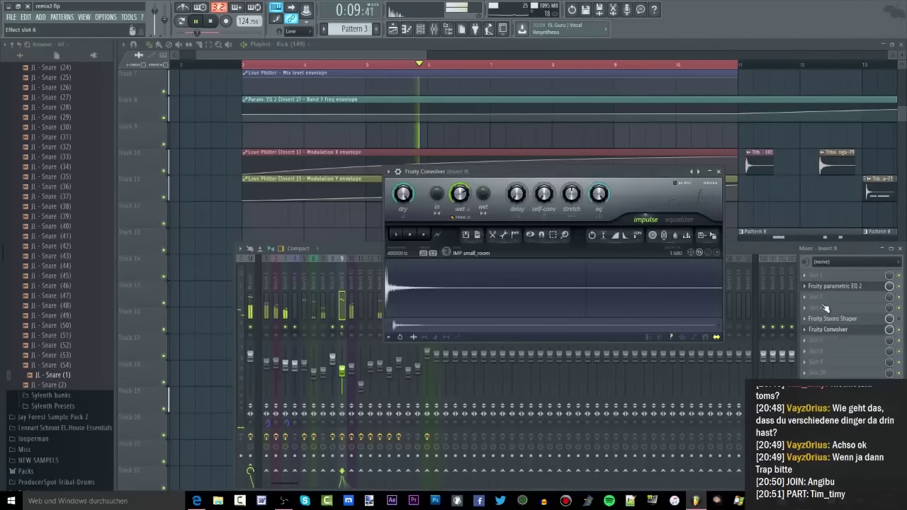
pyautogui.press('F8')
pyautogui.moveTo(282, 208); pyautogui.dragTo(842, 341)
pyautogui.press('F5')
# Move the kick roll clips at bar 6 on track 18 out of the loop to bar 13.
pyautogui.scroll(-3, 665, 304)
pyautogui.scroll(-2, 385, 298)
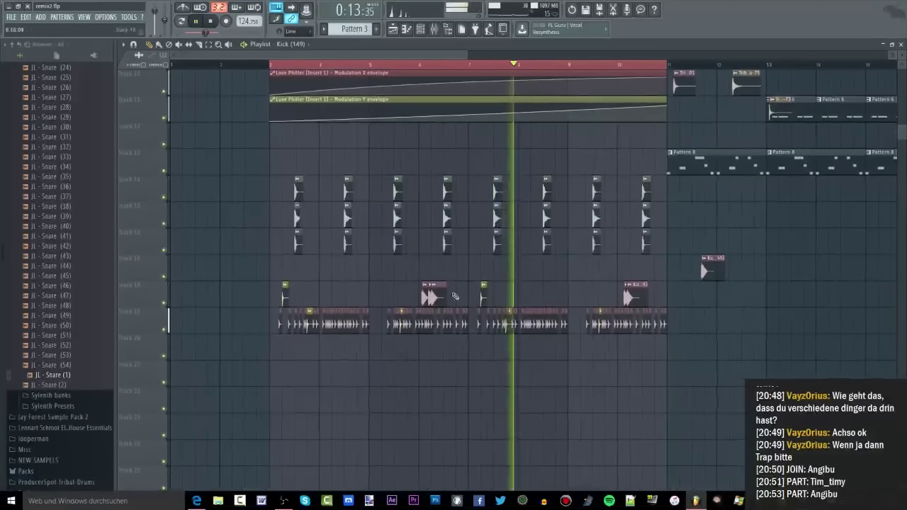
pyautogui.moveTo(455, 293); pyautogui.dragTo(806, 300)
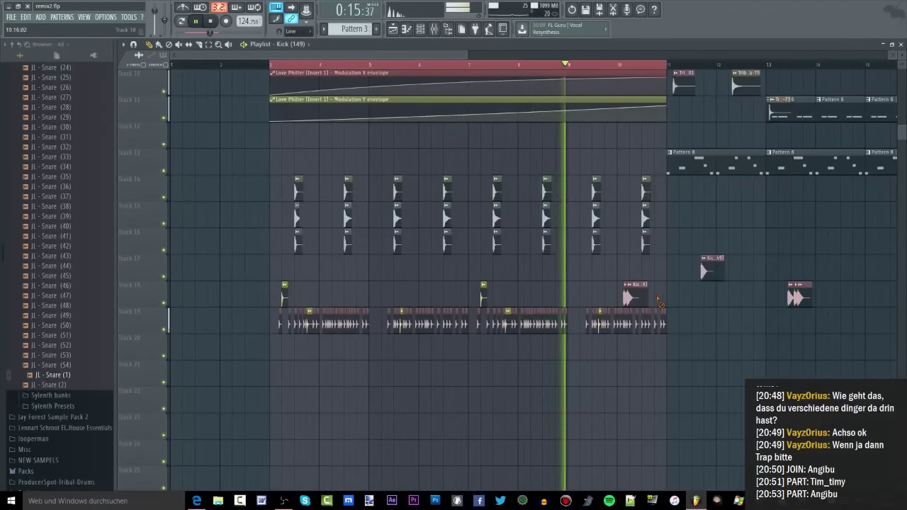
# Delete the kick roll clips on track 18 at bars 10 and 13.
pyautogui.rightClick(632, 298)
pyautogui.rightClick(800, 297)
# Adjust mixer inserts 7, 9 and 6 during playback, setting insert 9 to about -7.7 dB and insert 6 to about -11.8 dB.
pyautogui.click(433, 29)
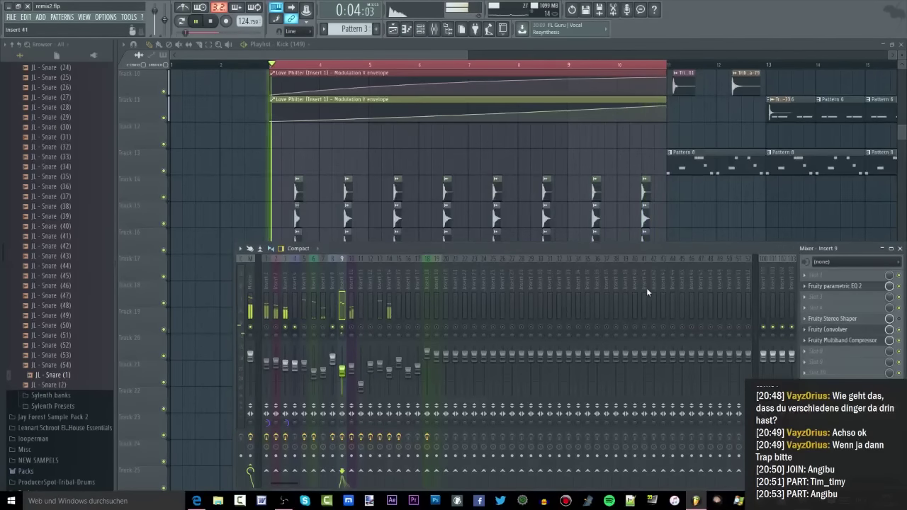
pyautogui.click(324, 372)
pyautogui.click(343, 371)
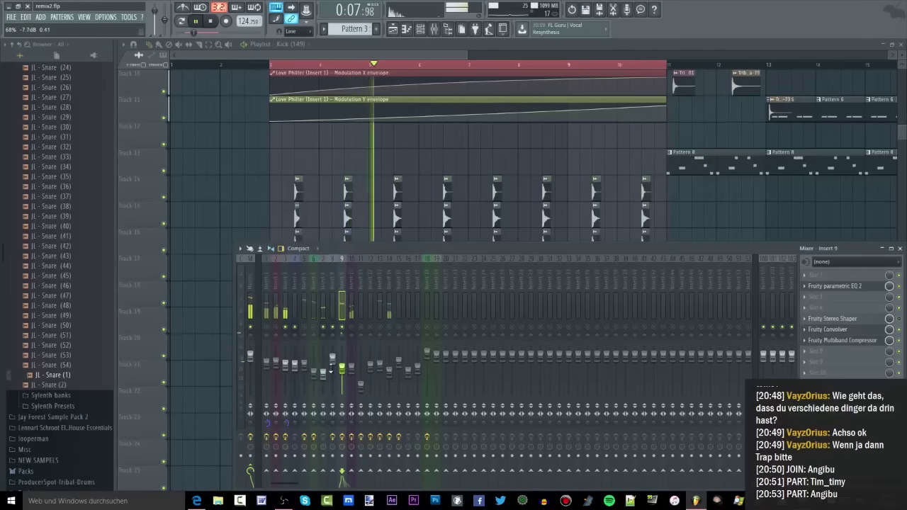
pyautogui.click(323, 374)
pyautogui.click(313, 373)
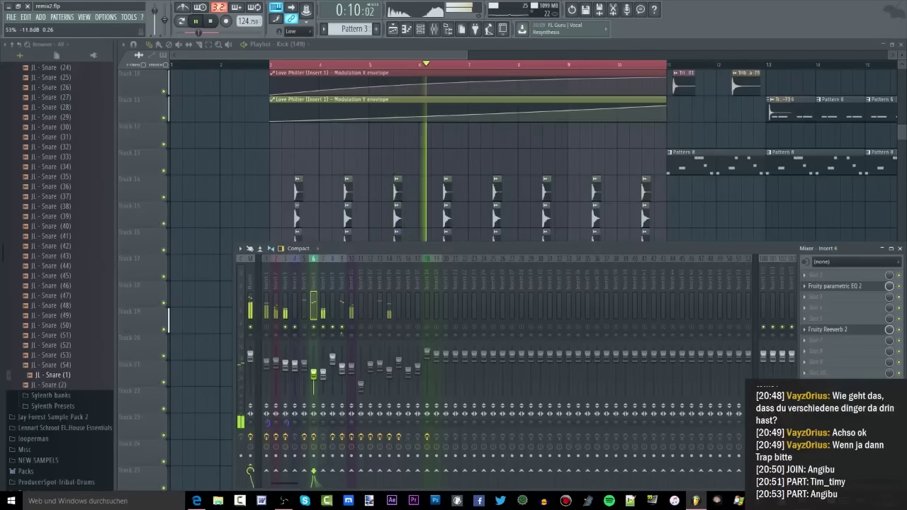
# Open insert 6's Fruity Reeverb 2 and lower insert 15's level to about -5.2 dB.
pyautogui.click(827, 330)
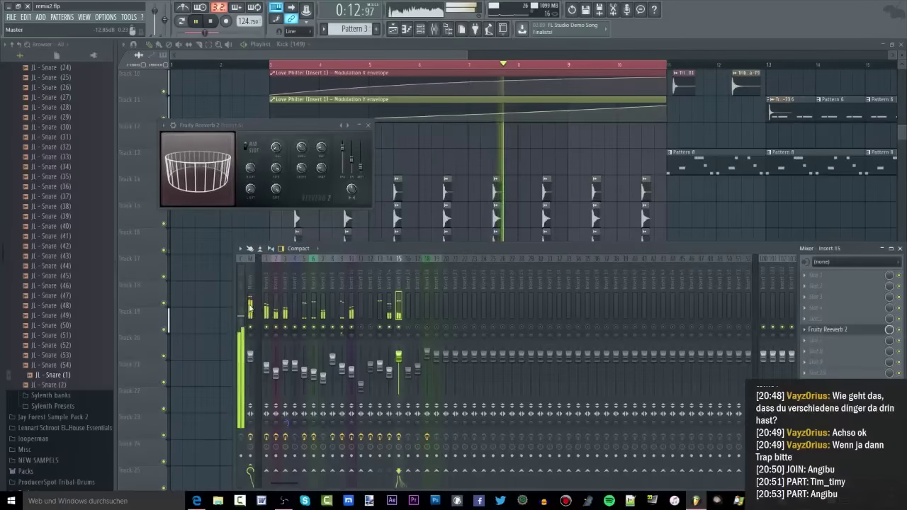
pyautogui.click(240, 416)
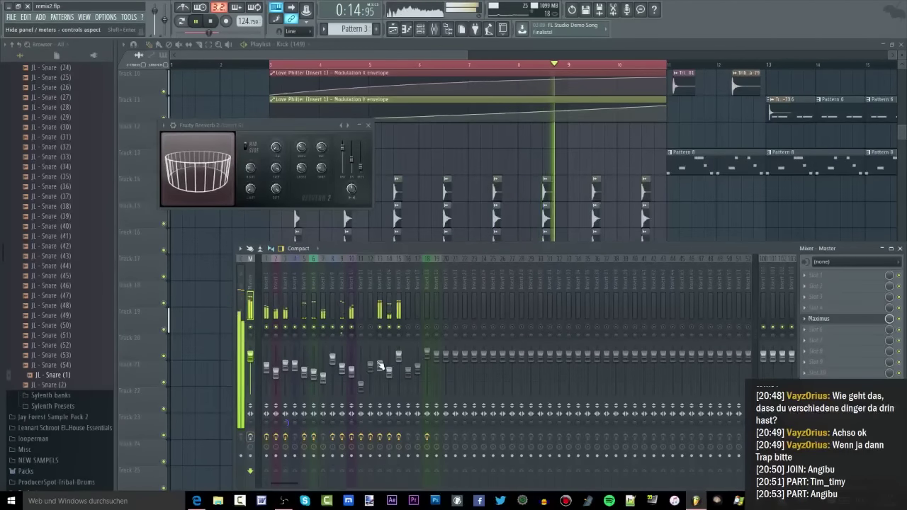
pyautogui.click(399, 355)
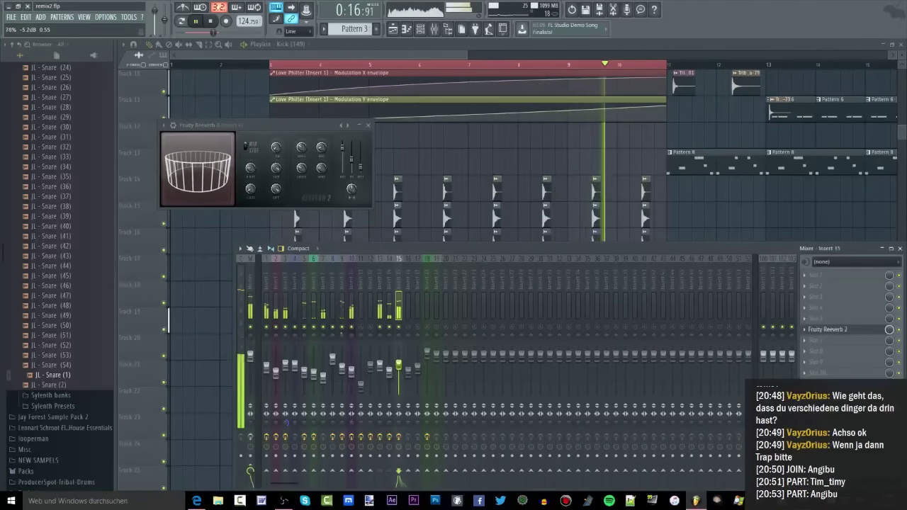
pyautogui.click(315, 305)
pyautogui.press('space')
# Browse the kick samples in the sample packs and load Kick Drum 002 3PT from the Tri Samples trapstep pack onto insert 4.
pyautogui.rightClick(444, 161)
pyautogui.scroll(-3, 443, 163)
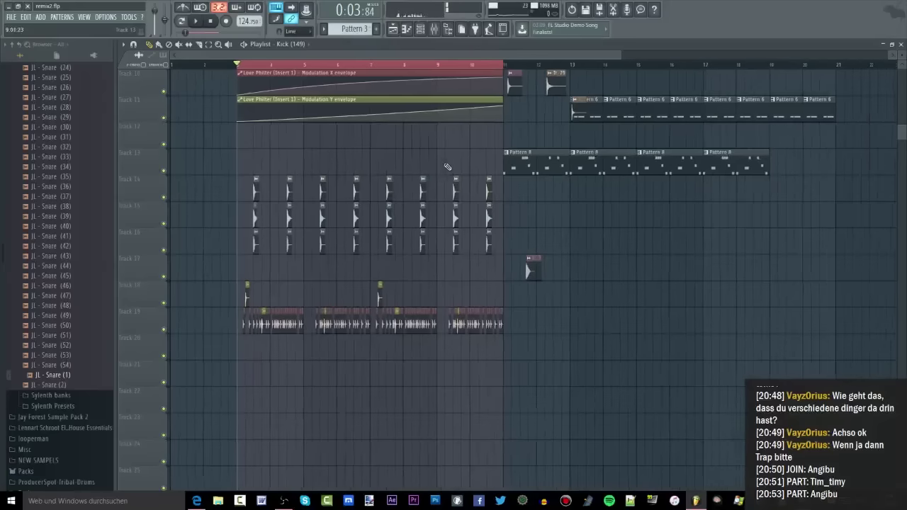
pyautogui.scroll(3, 223, 196)
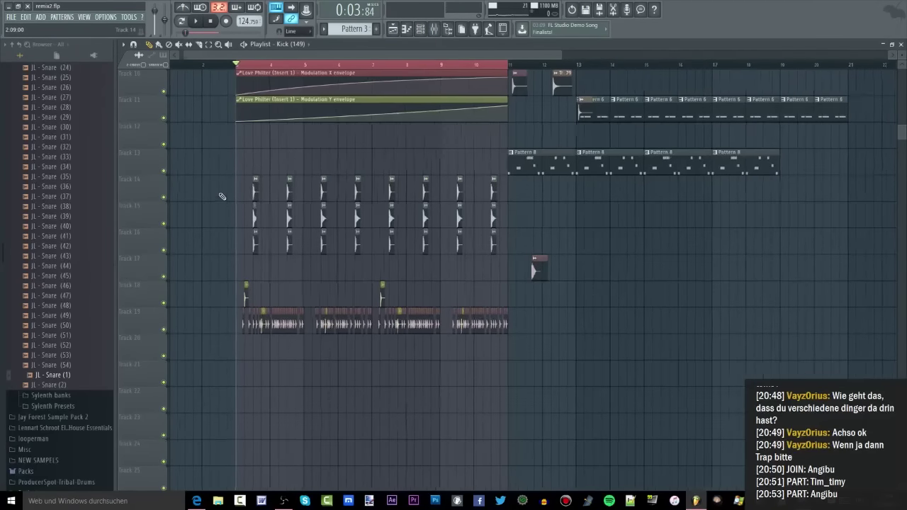
pyautogui.scroll(8, 62, 208)
pyautogui.scroll(3, 61, 207)
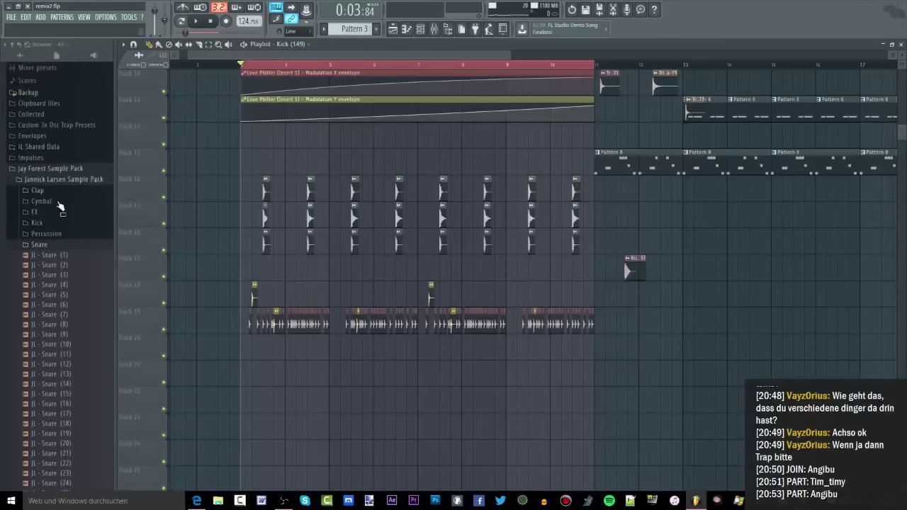
pyautogui.click(46, 246)
pyautogui.click(40, 224)
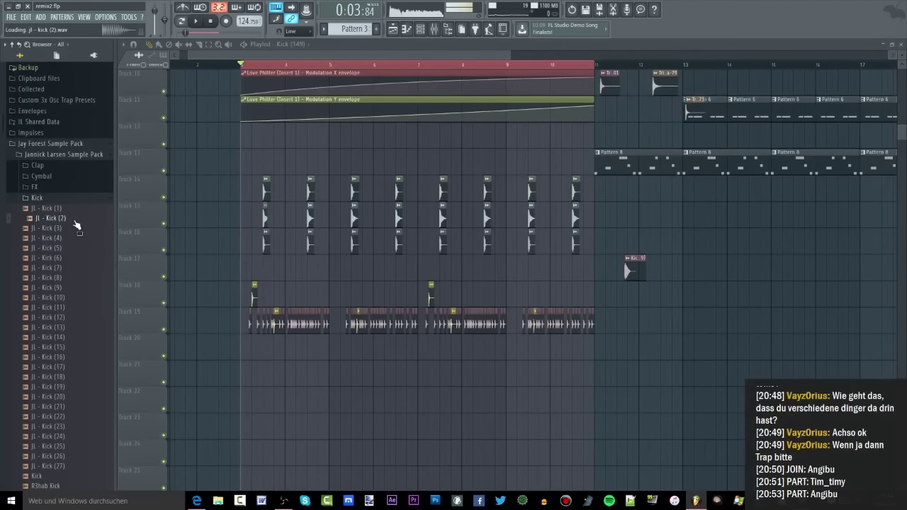
pyautogui.scroll(-8, 75, 252)
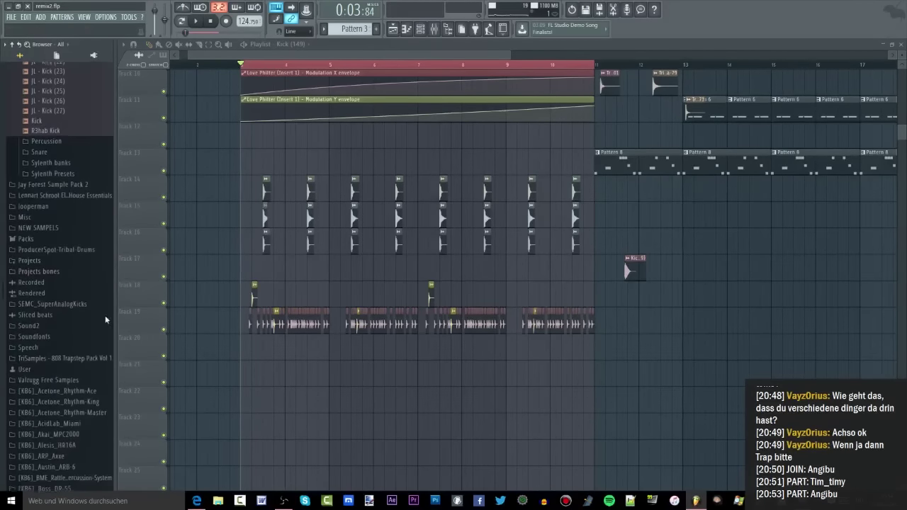
pyautogui.click(82, 355)
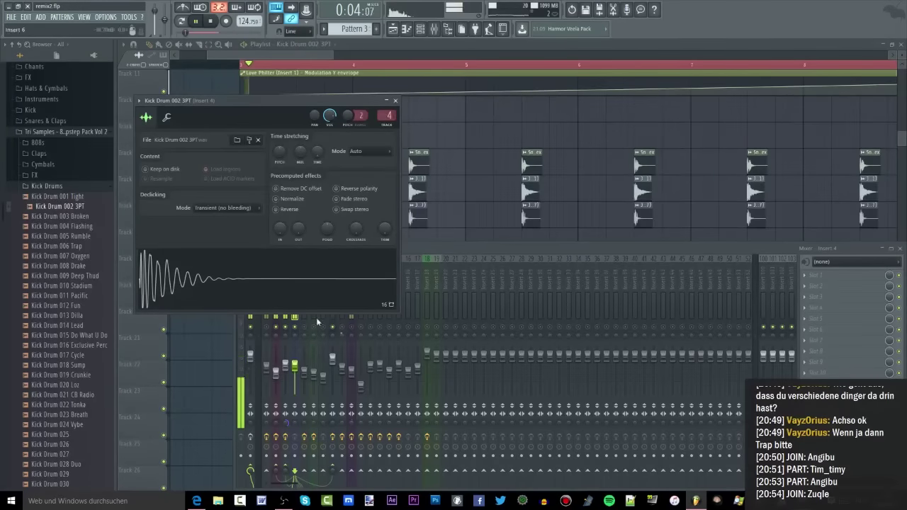
# Set insert 4's level to about -3.4 dB and raise inserts 3 and 2 while playing the loop.
pyautogui.click(295, 366)
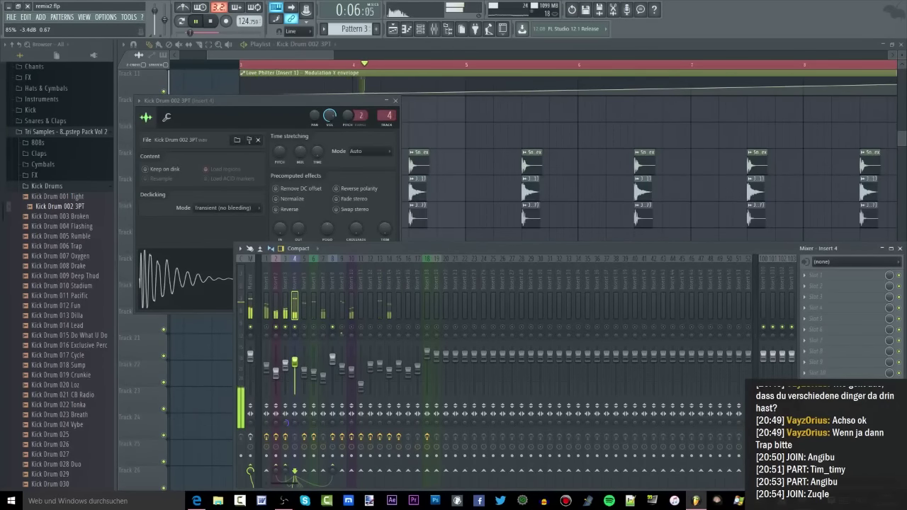
pyautogui.moveTo(285, 365)
pyautogui.mouseDown()
pyautogui.moveTo(284, 356)
pyautogui.moveTo(276, 366)
pyautogui.mouseUp()
pyautogui.press('space')
pyautogui.press('space')
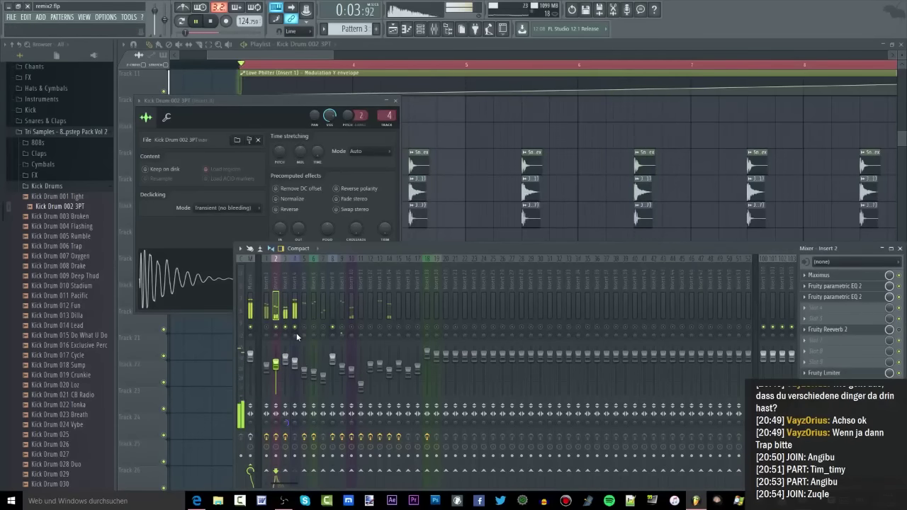
pyautogui.press('space')
# Move the third Kick Drum 002 3PT clip on track 17 to 3:08 and audition its timing.
pyautogui.press('F5')
pyautogui.press('space')
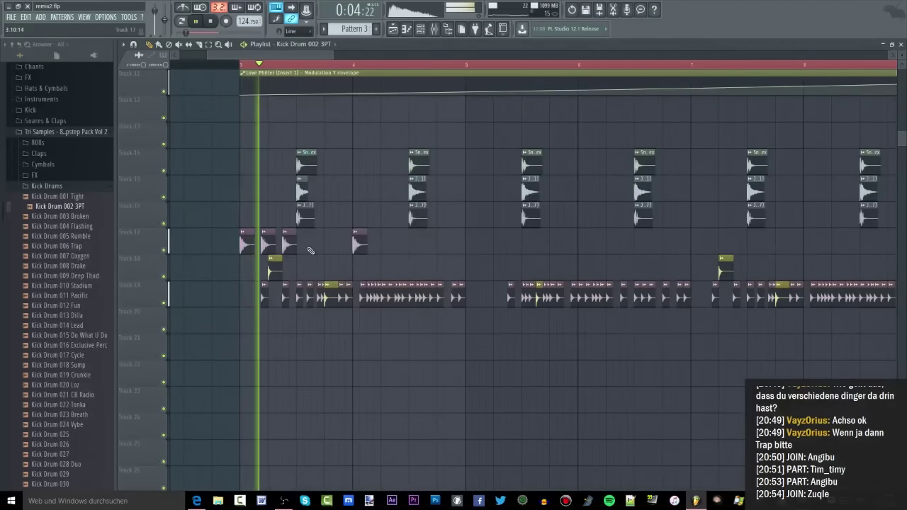
pyautogui.press('space')
pyautogui.press('space')
pyautogui.press('space')
pyautogui.press('space')
pyautogui.press('space')
pyautogui.press('space')
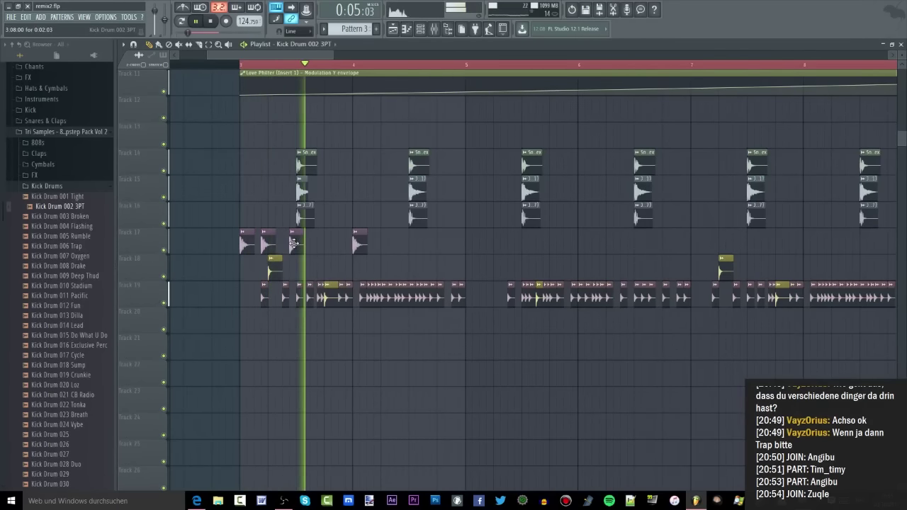
# Check the mixer during playback and extend the track 17 kick pattern with more clips through the first half of bar 5.
pyautogui.press('space')
pyautogui.press('F9')
pyautogui.press('space')
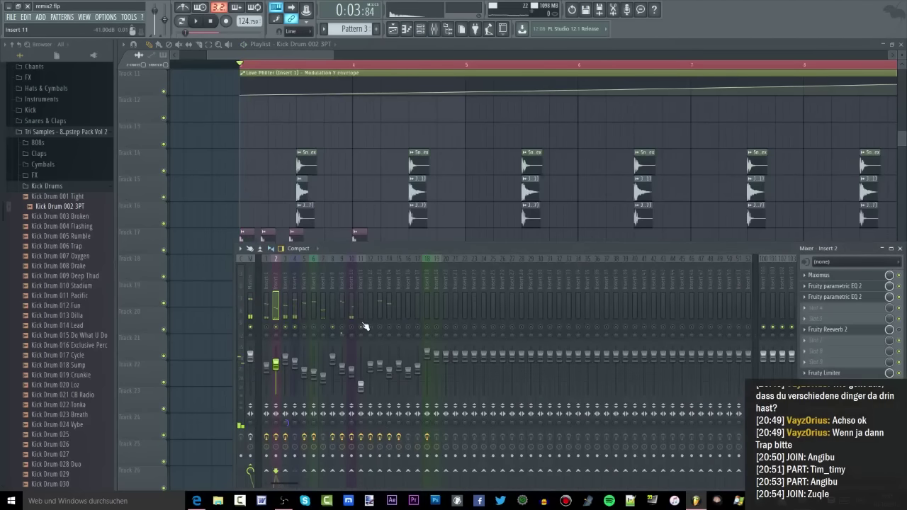
pyautogui.press('space')
pyautogui.press('F9')
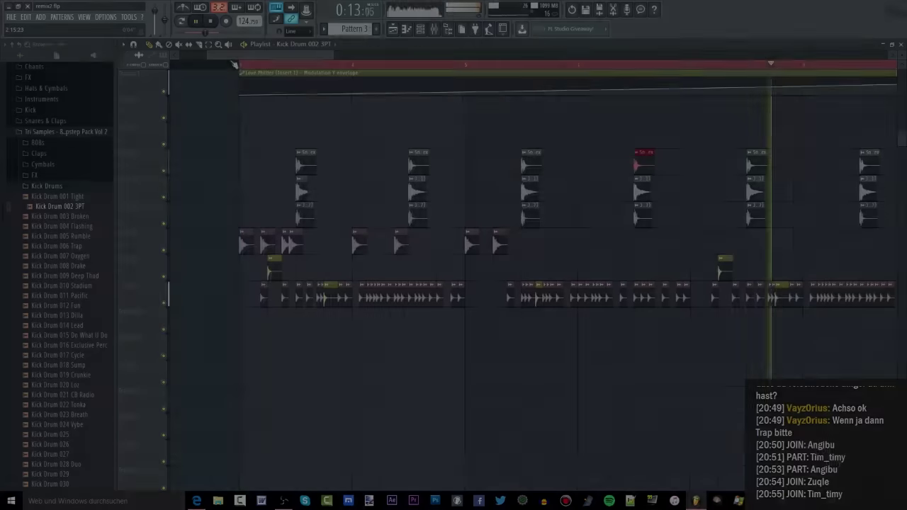
# Isolate the kicks on track 17 together with Pattern 3 on track 4 and the audio clip on track 1.
pyautogui.press('space')
pyautogui.scroll(3, 163, 318)
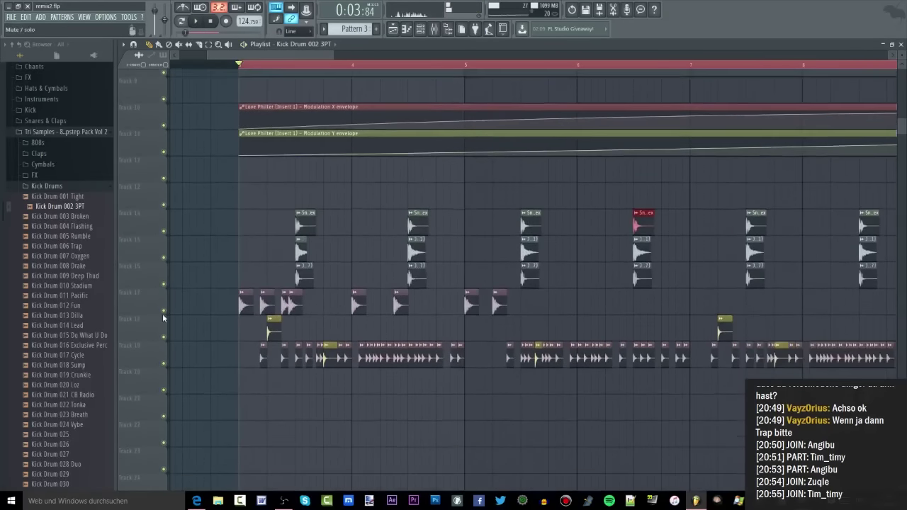
pyautogui.scroll(8, 183, 290)
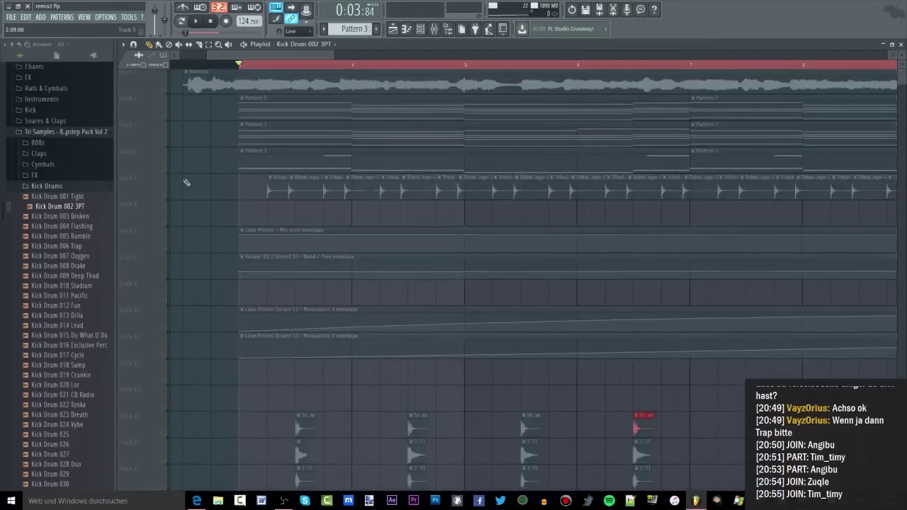
pyautogui.click(164, 170)
pyautogui.click(164, 91)
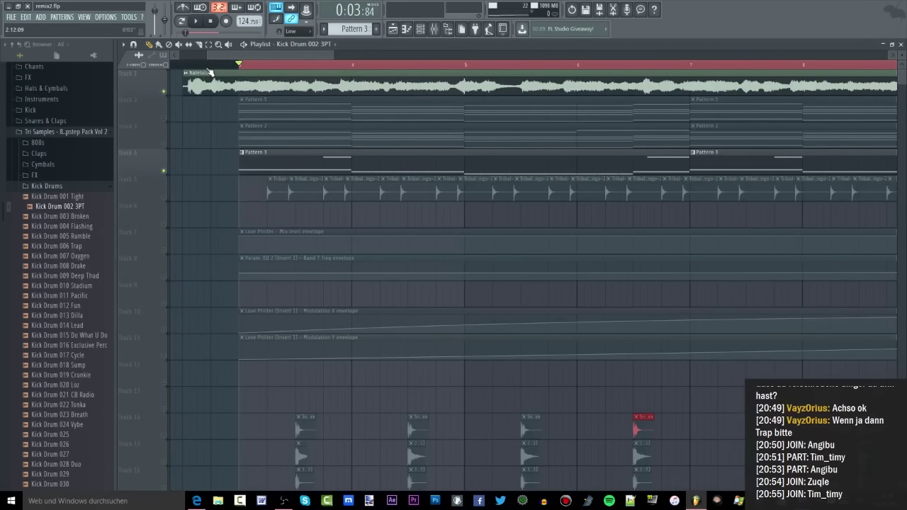
# Play the isolated tracks and check their levels in the mixer.
pyautogui.press('space')
pyautogui.press('F9')
pyautogui.scroll(-3, 344, 259)
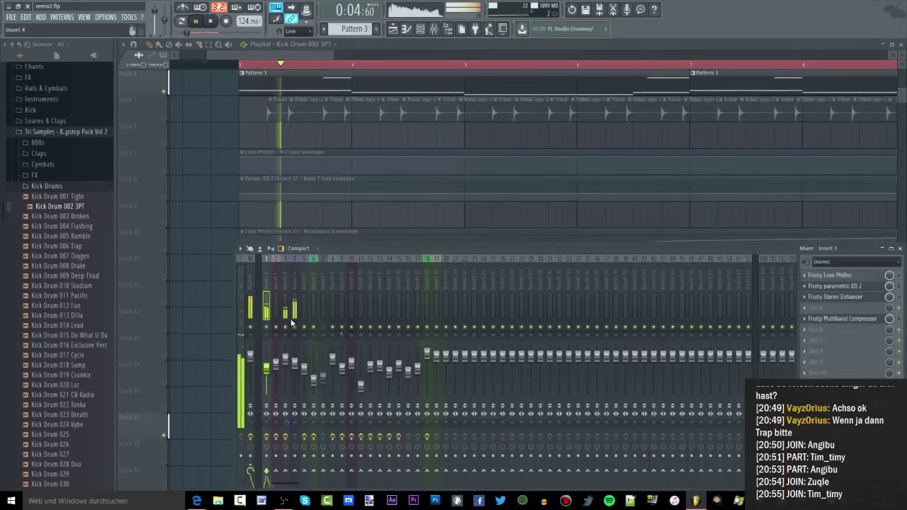
pyautogui.press('F9')
# Add Kick Drum 002 3PT clips on track 17 at 3:15, 4:04 and 4:06.
pyautogui.scroll(-2, 301, 373)
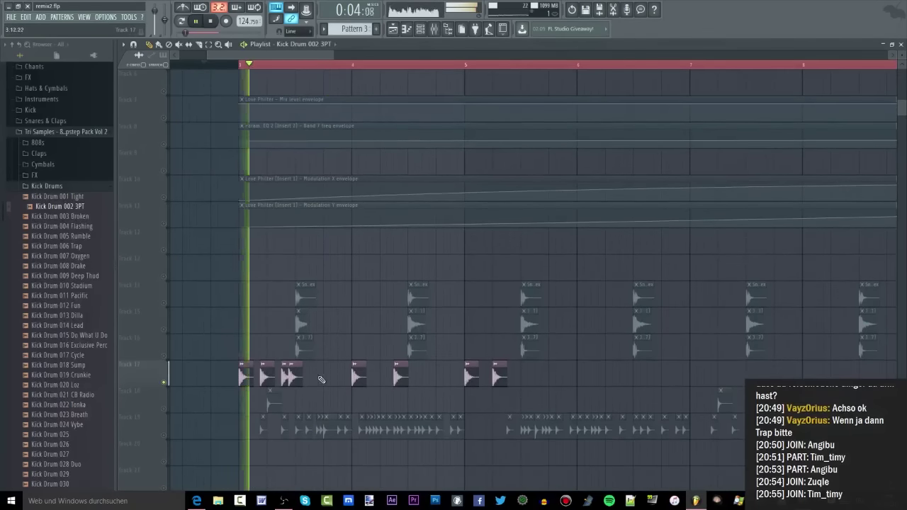
pyautogui.moveTo(300, 373); pyautogui.dragTo(356, 373)
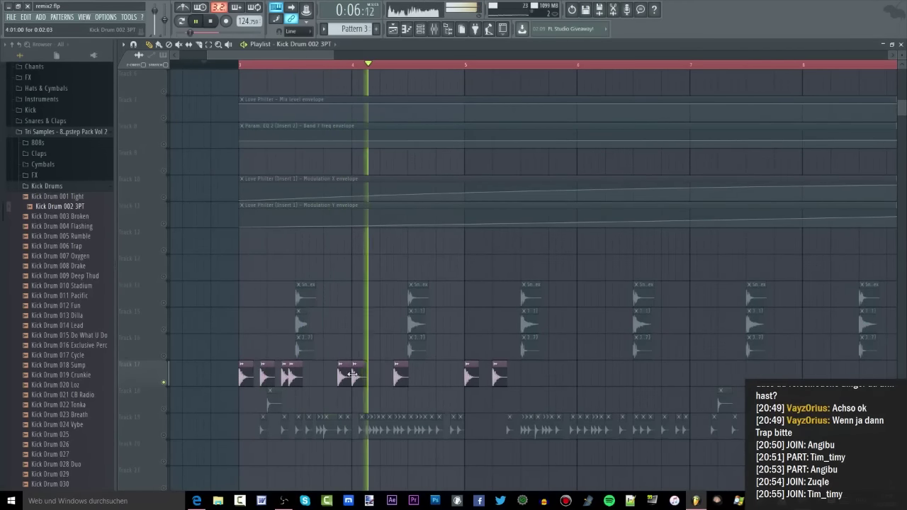
pyautogui.press('space')
pyautogui.press('space')
pyautogui.click(376, 373)
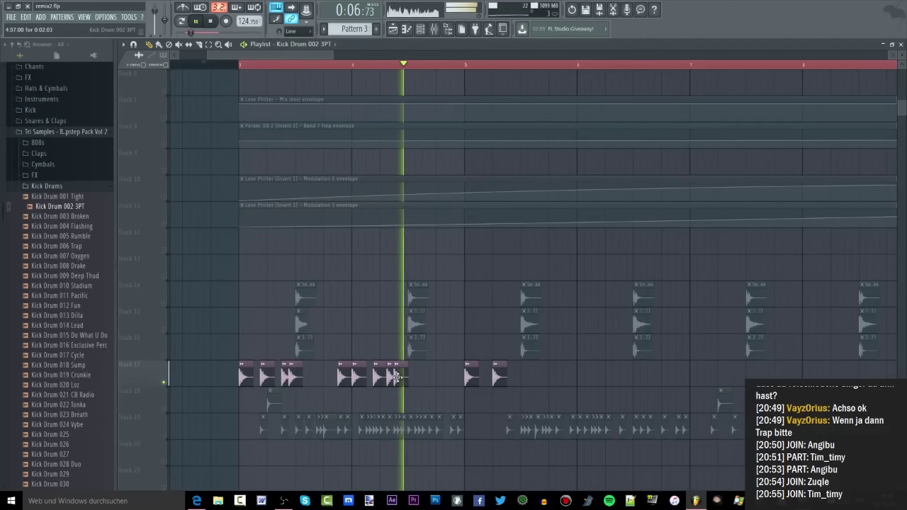
# Add another kick on track 17 at 5:09 and replay the pattern from before the loop start.
pyautogui.click(433, 379)
pyautogui.moveTo(433, 382); pyautogui.dragTo(525, 380)
pyautogui.press('space')
pyautogui.hscroll(5, 465, 63)
pyautogui.hscroll(-6, 353, 55)
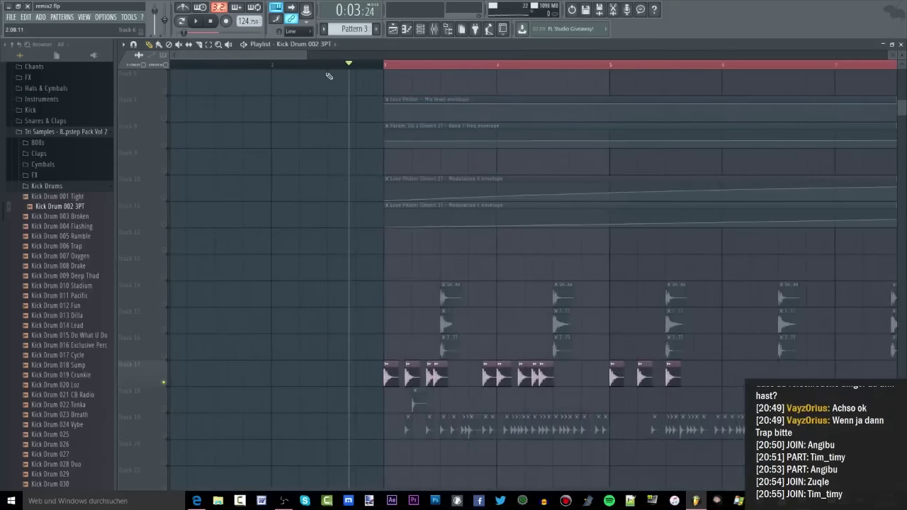
pyautogui.press('space')
# Audition the kicks in bars 3 and 4 and place another kick clip at 4:13 on track 17.
pyautogui.scroll(3, 531, 372)
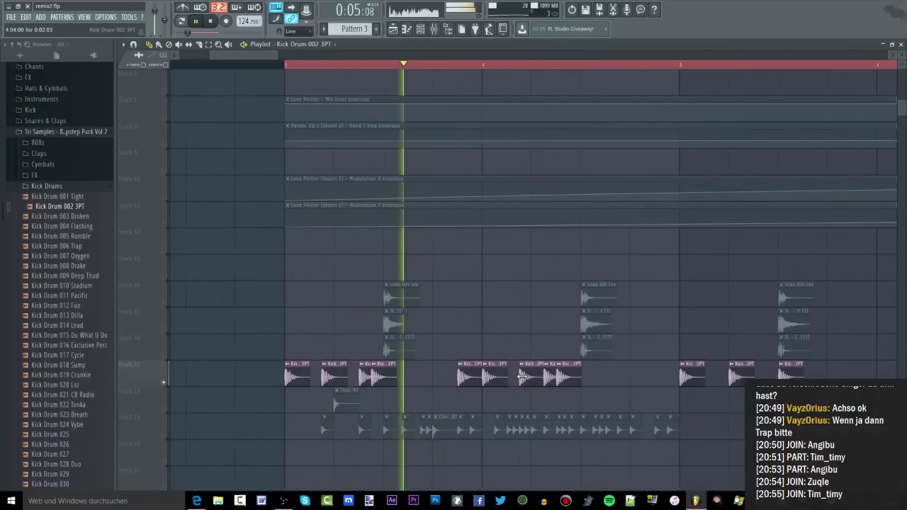
pyautogui.press('space')
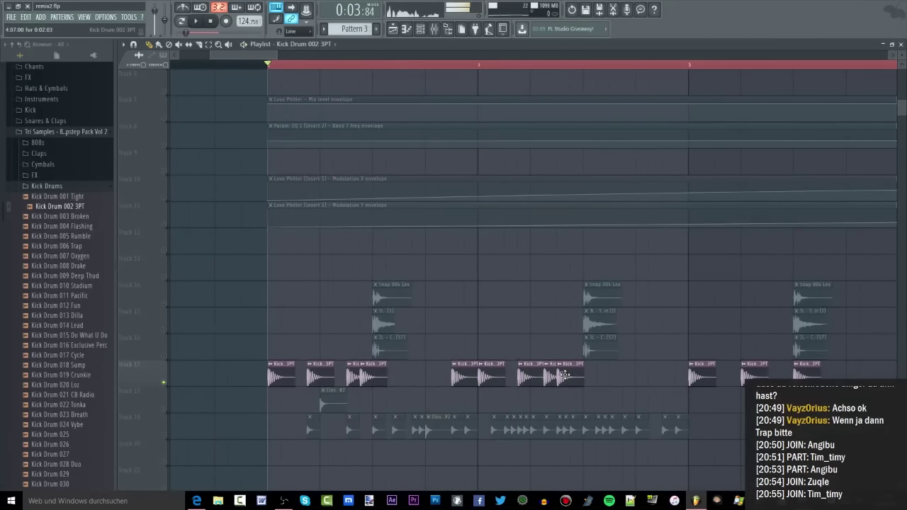
pyautogui.press('space')
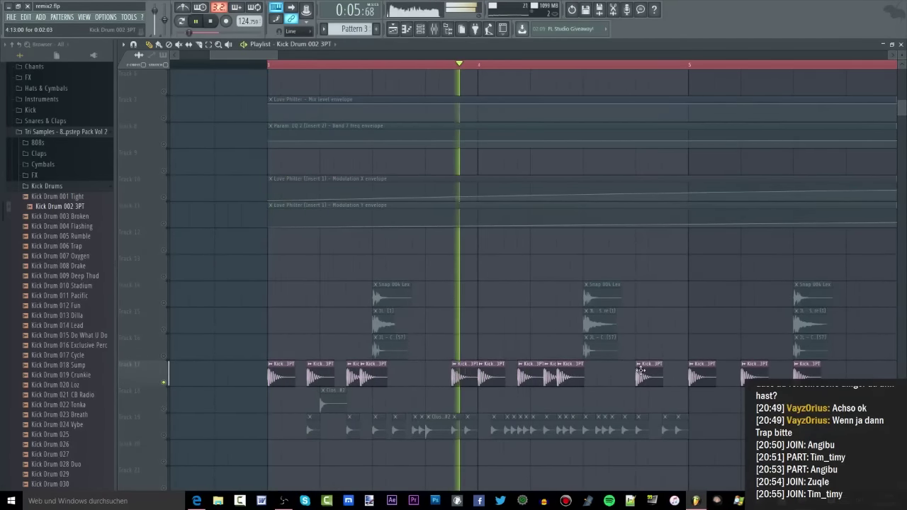
# Move bar 5's second kick to 5:04, add a kick at 5:07 and audition the bar.
pyautogui.scroll(-2, 578, 374)
pyautogui.scroll(2, 705, 397)
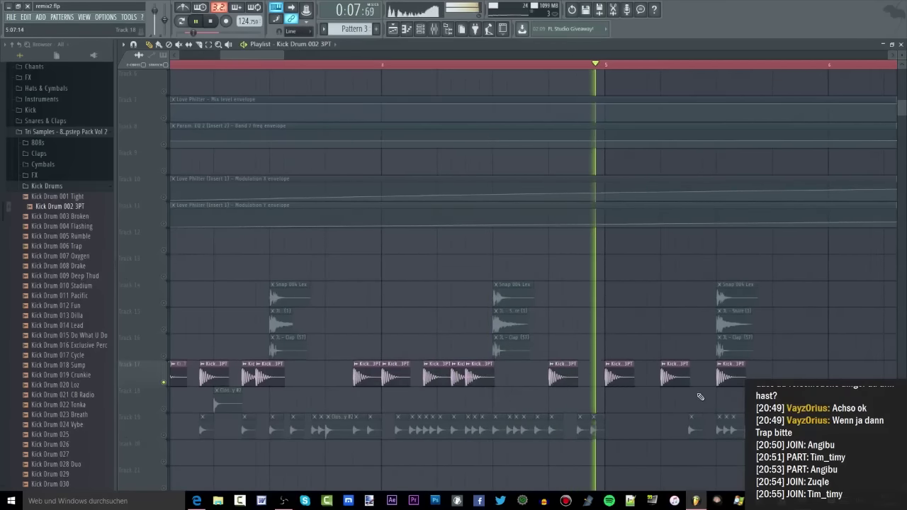
pyautogui.press('space')
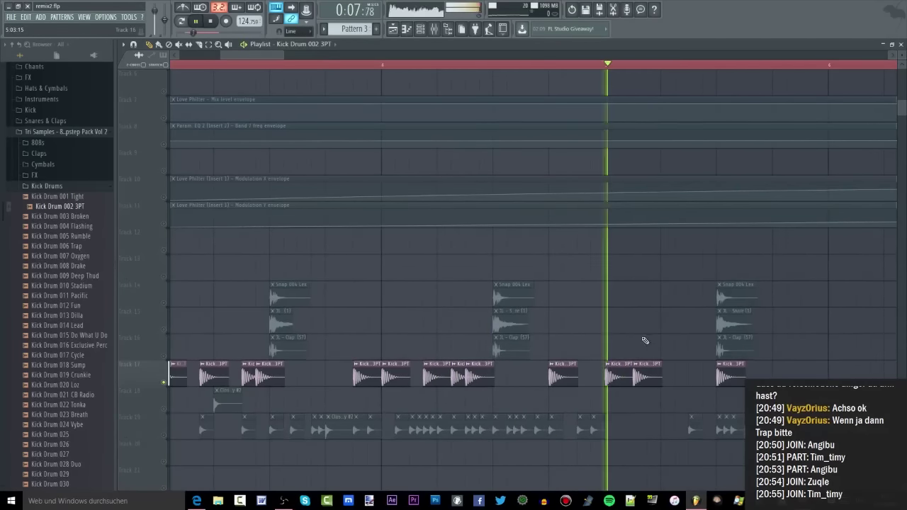
pyautogui.press('space')
pyautogui.press('space')
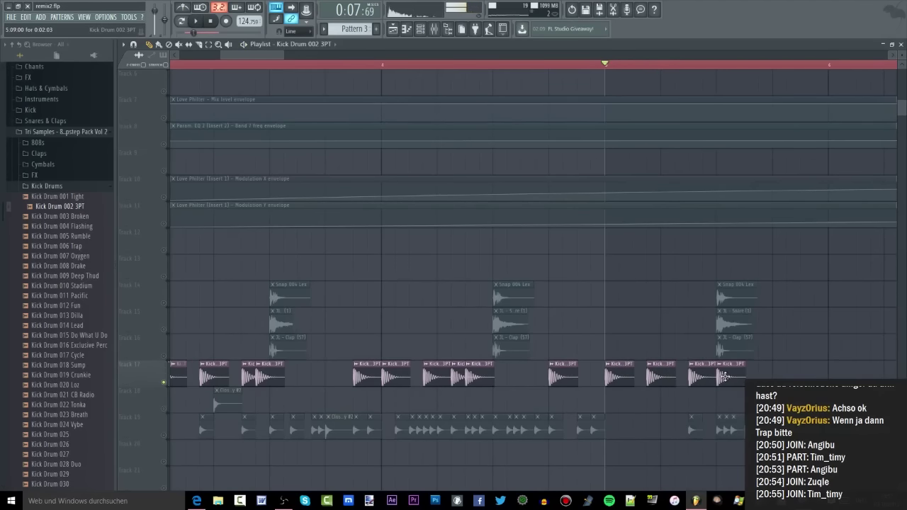
# Shift the 5:09 kick on track 17 to 5:08 and place another kick at 5:15.
pyautogui.scroll(-1, 633, 331)
pyautogui.scroll(-2, 633, 331)
pyautogui.scroll(2, 677, 343)
pyautogui.scroll(-3, 687, 347)
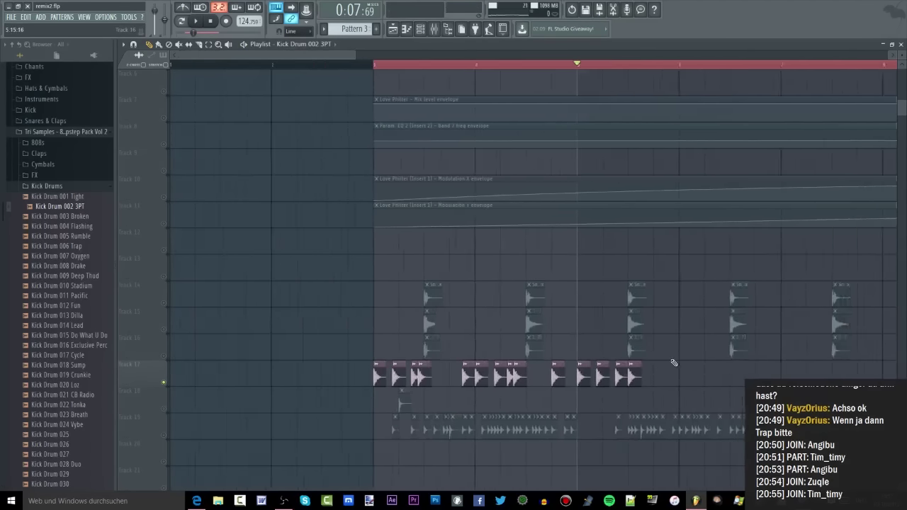
pyautogui.scroll(2, 452, 411)
pyautogui.scroll(1, 401, 337)
pyautogui.scroll(1, 350, 318)
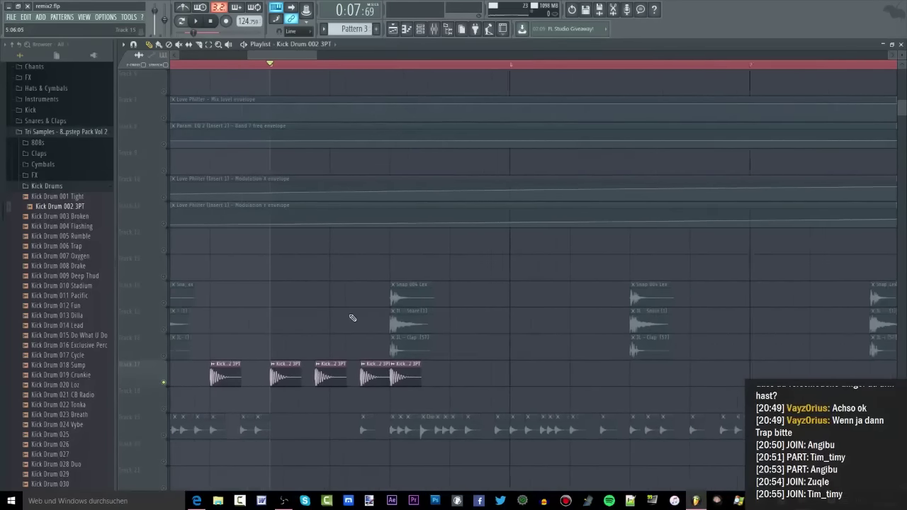
pyautogui.scroll(1, 352, 322)
pyautogui.press('space')
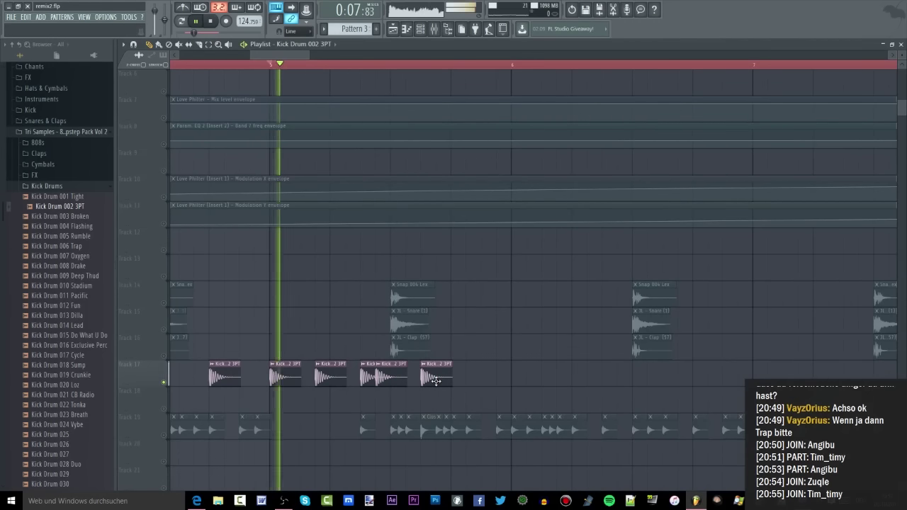
pyautogui.moveTo(435, 381); pyautogui.dragTo(484, 377)
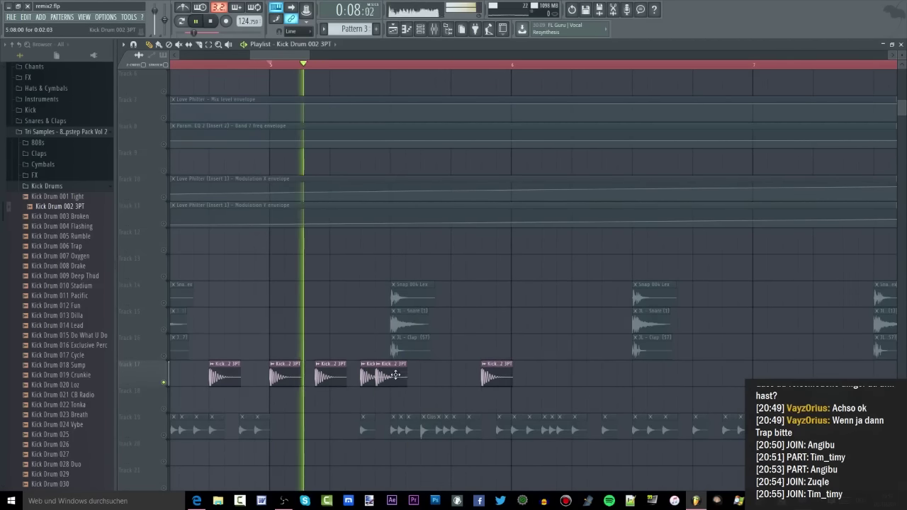